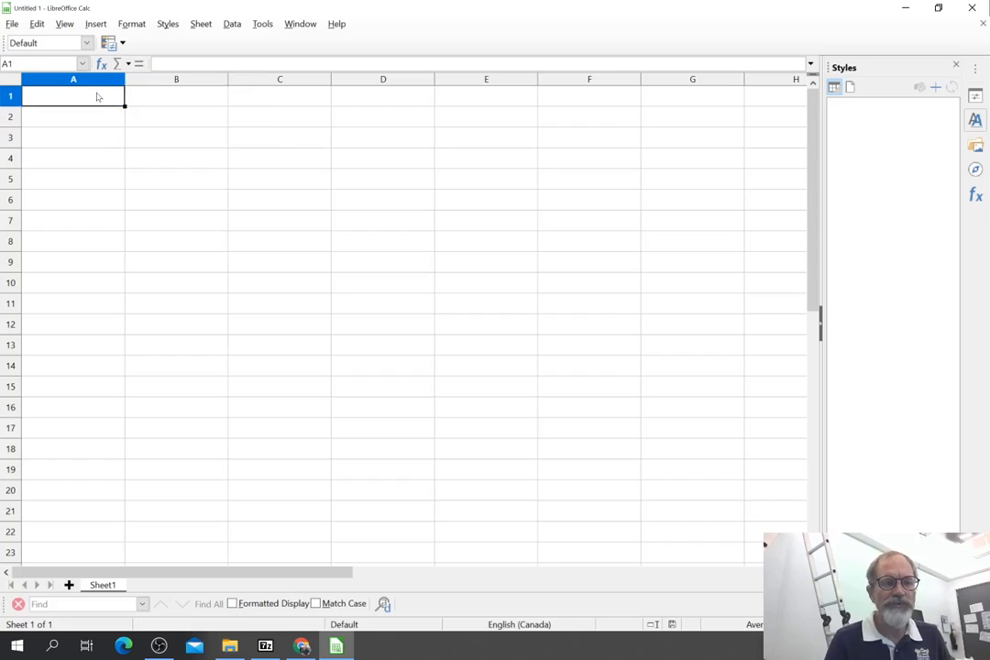
Enter the row label V in A2 and the column heading before in B1
key("Tab")
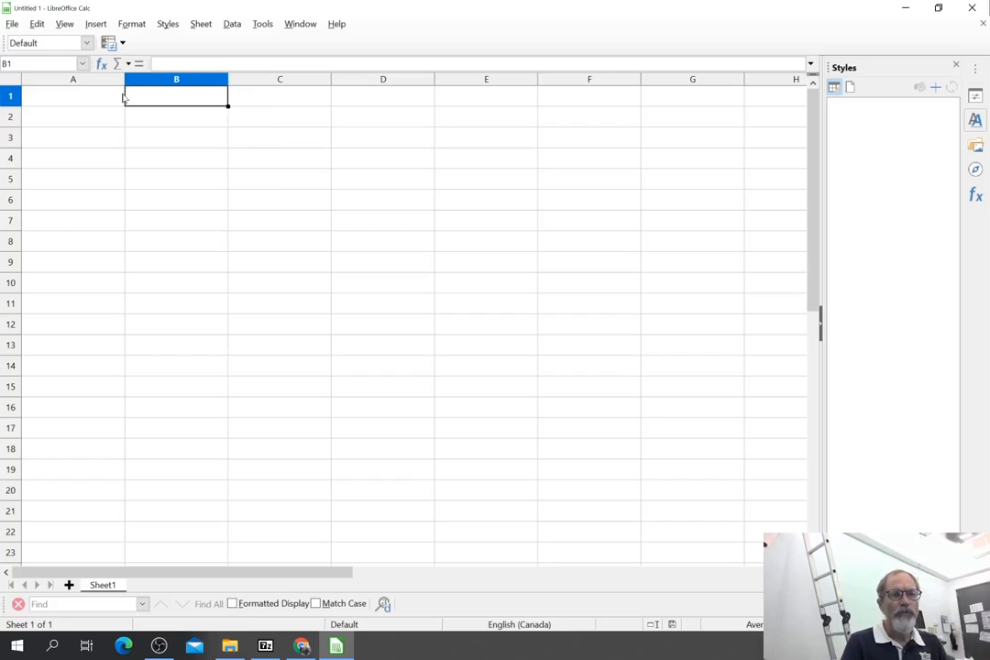
key("Return")
type("V")
left_click(126, 97)
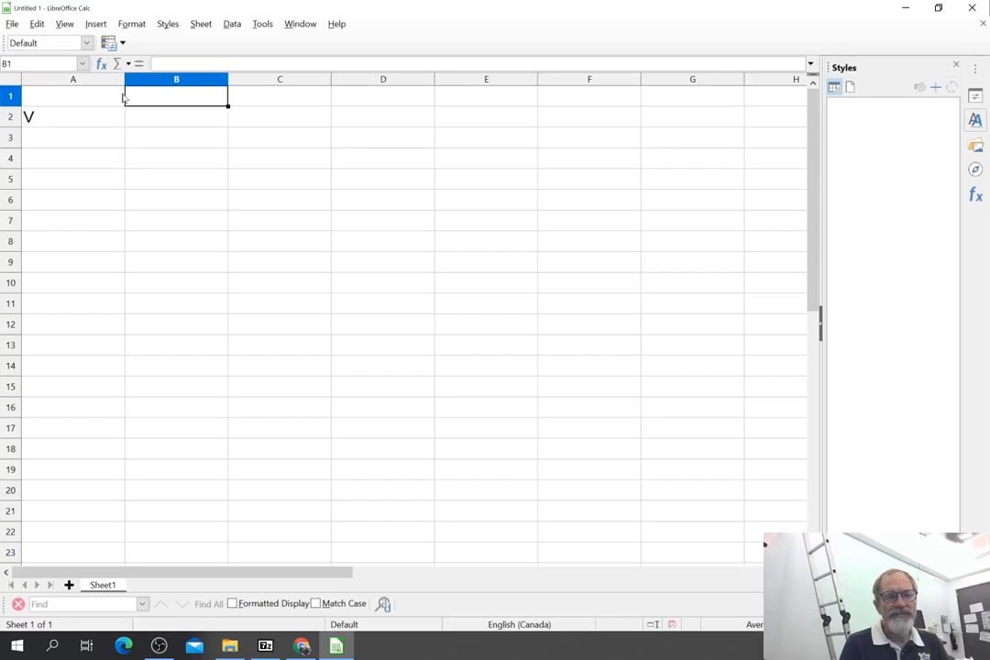
type("bef")
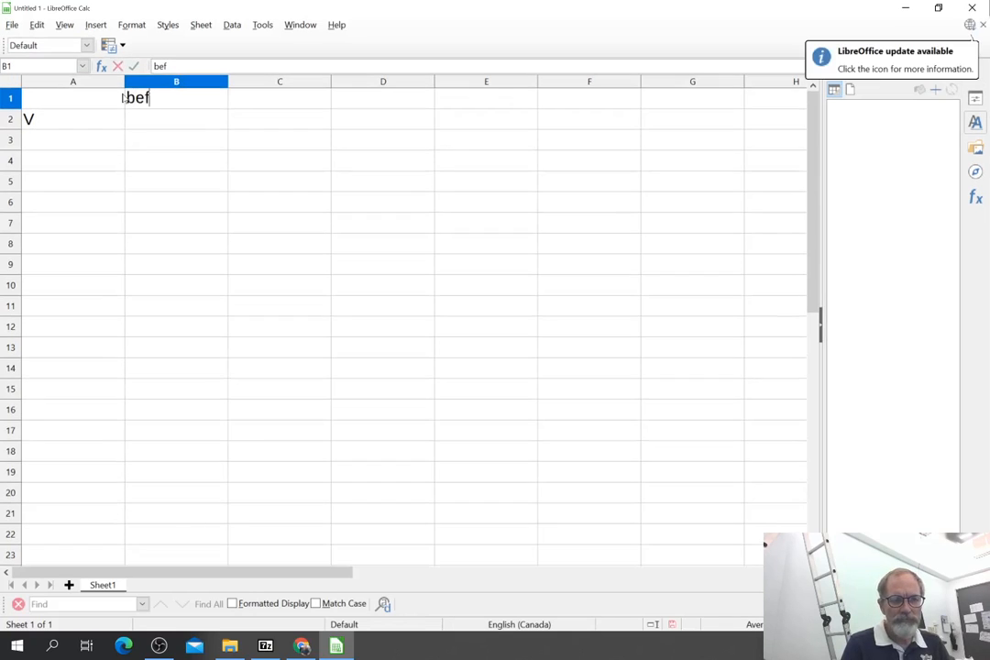
type("ore")
key("Tab")
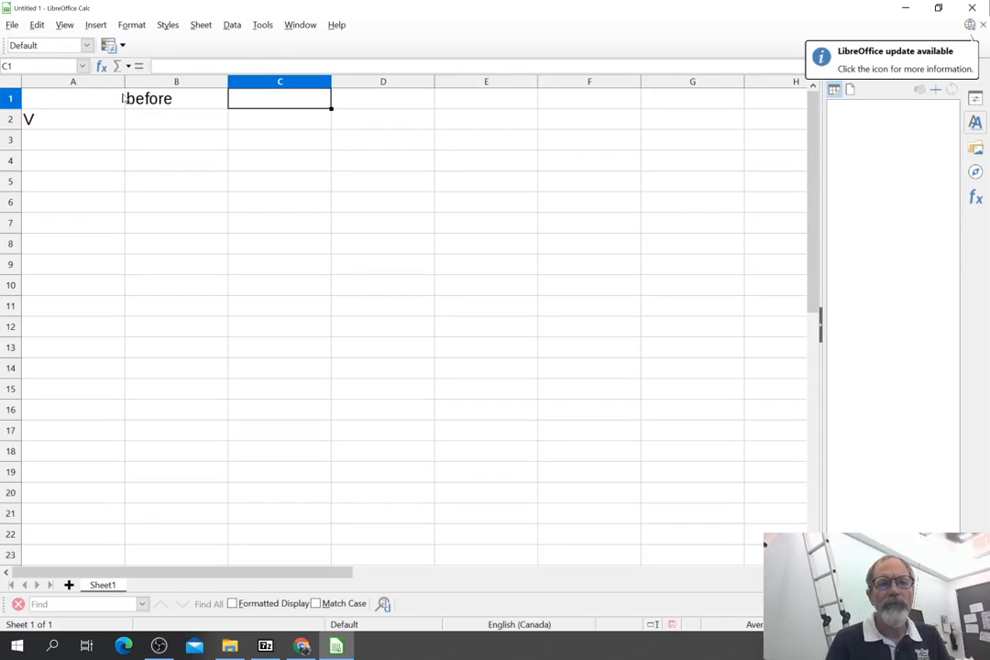
key("Down")
key("Left")
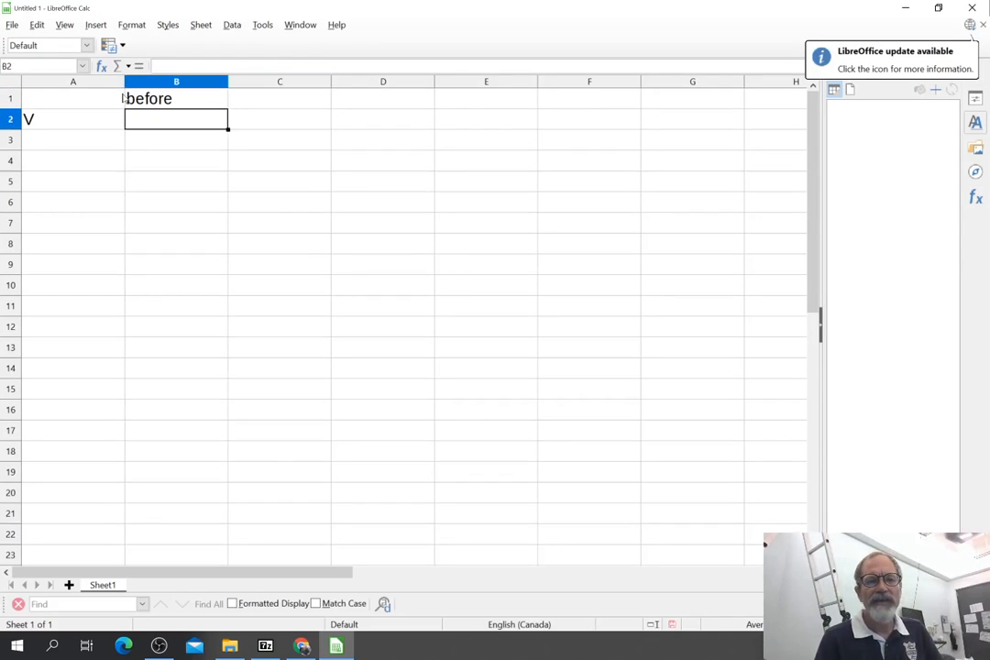
Narrow column A to about half its width and enter the row label p in A3
left_click_drag(126, 81, 70, 80)
left_click(63, 143)
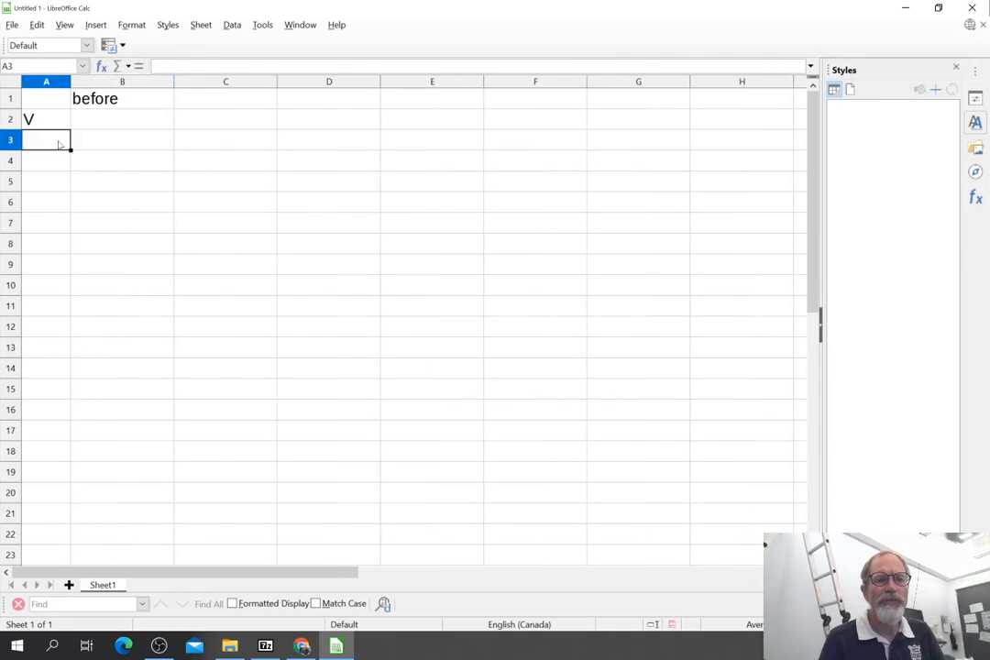
type("p")
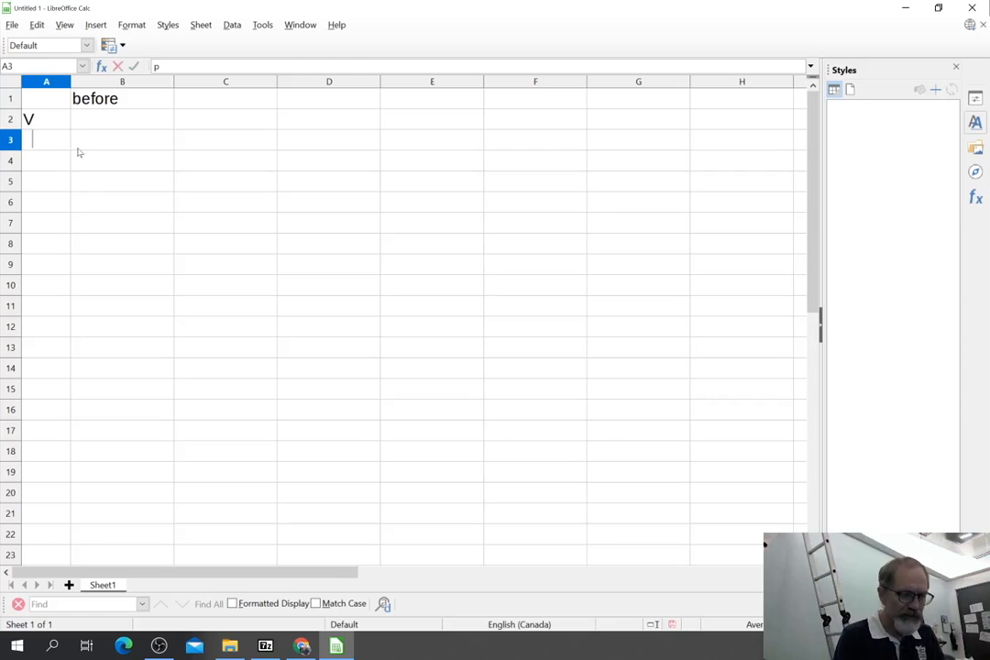
Enter the initial volume 50 in B2 with its unit l in C2
left_click(103, 126)
type("50")
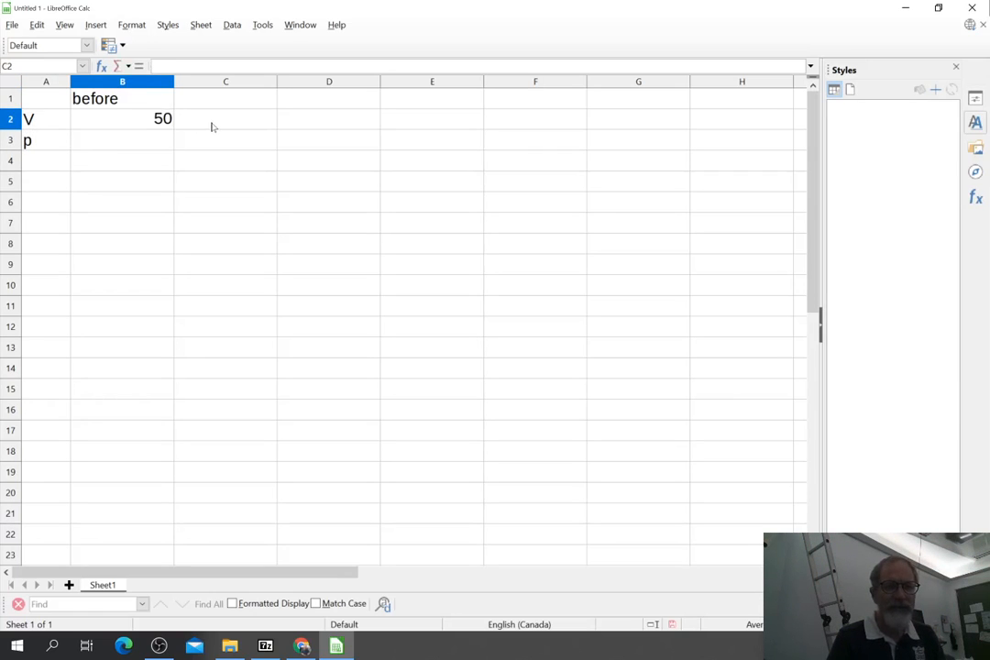
left_click(201, 127)
type("l")
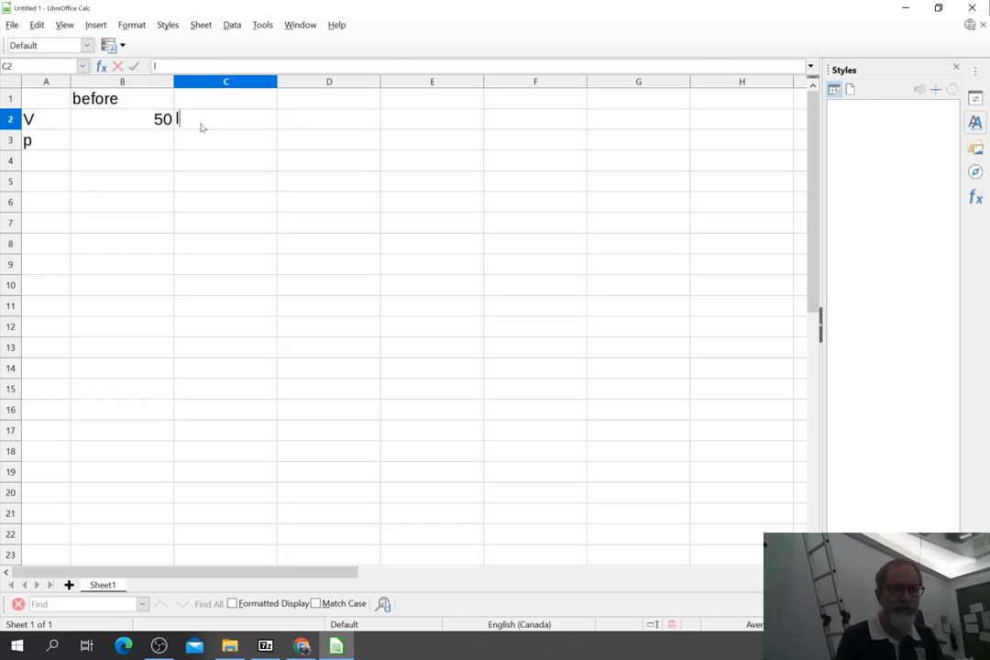
key("Return")
Enter the initial pressure 70 in B3 with its unit atm in C3
left_click(152, 141)
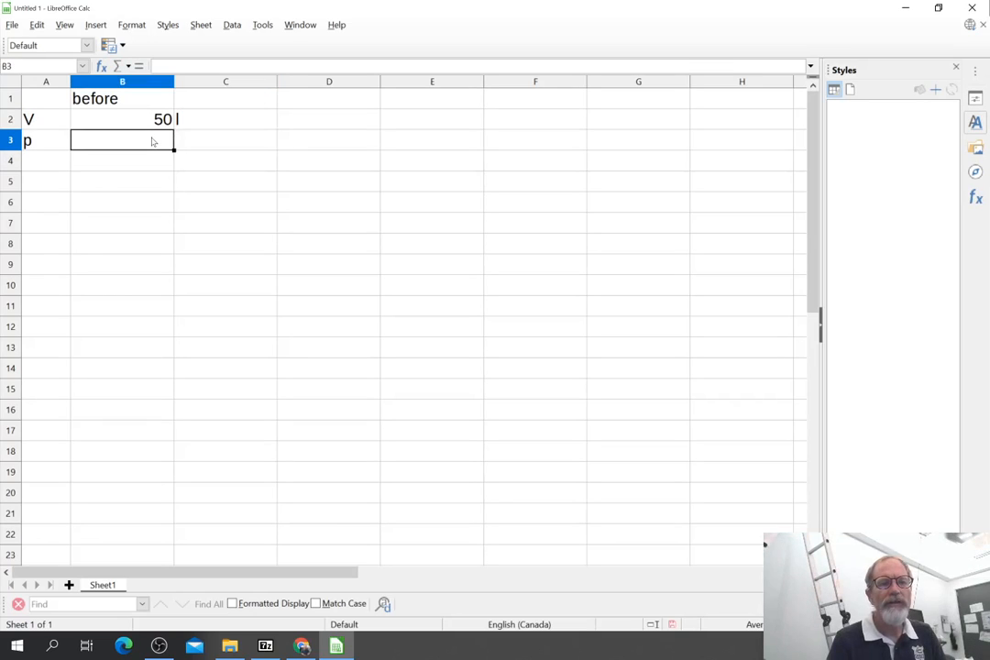
type("70")
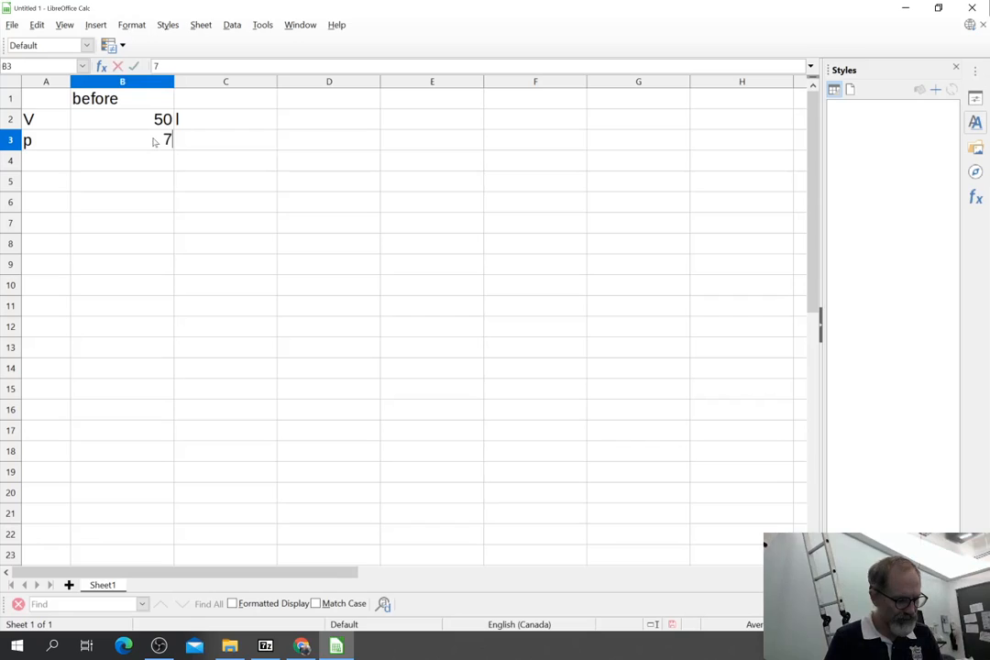
left_click(194, 147)
type("atm")
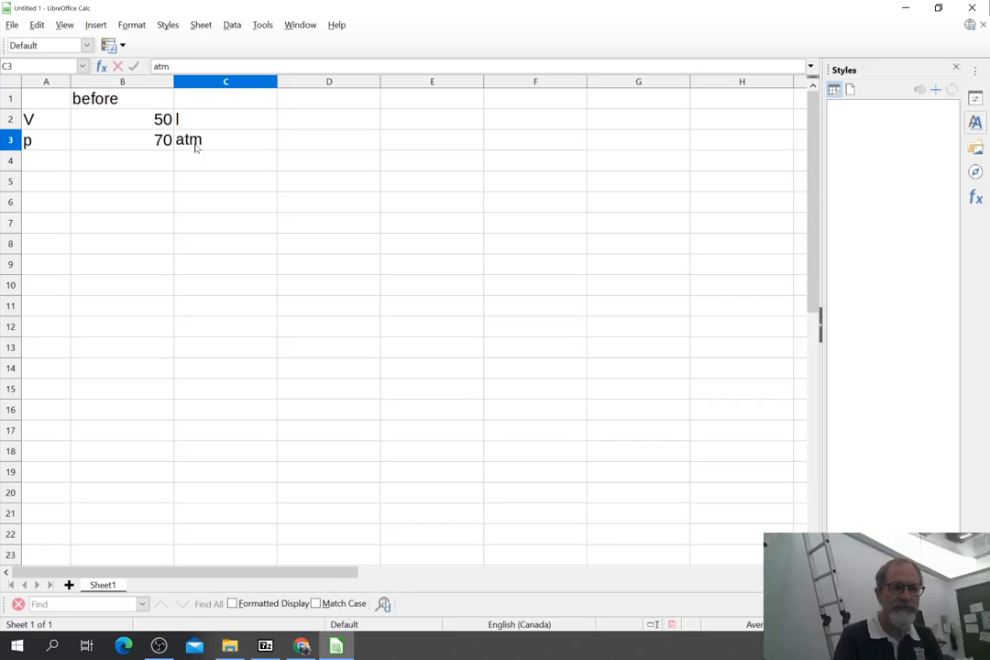
key("Return")
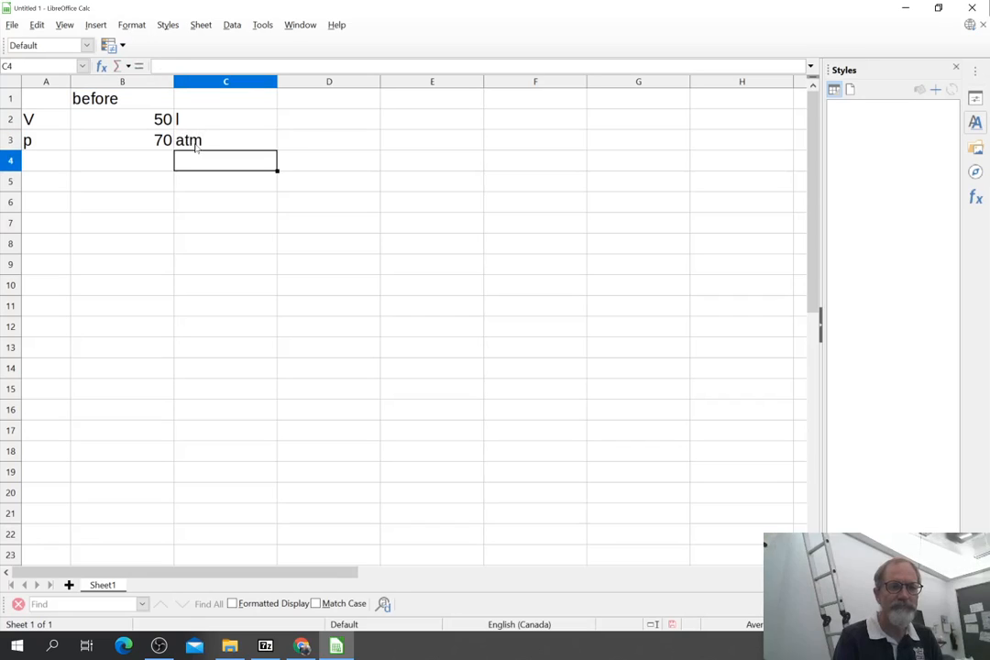
Add a temperature row in row 4 with the label T, the value 300 and the unit K
key("Home")
type("T")
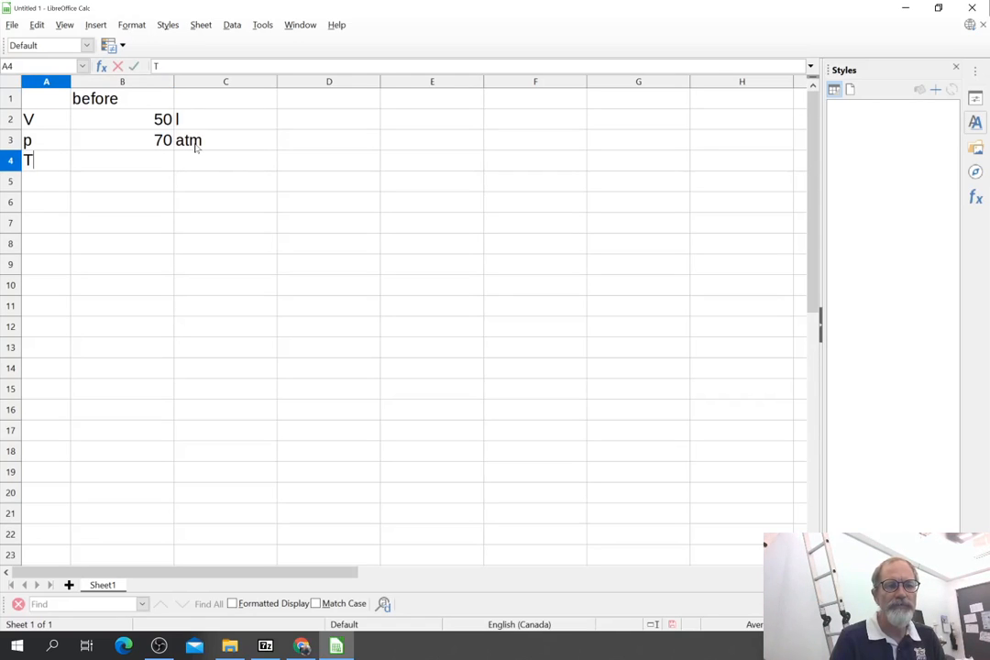
key("Tab")
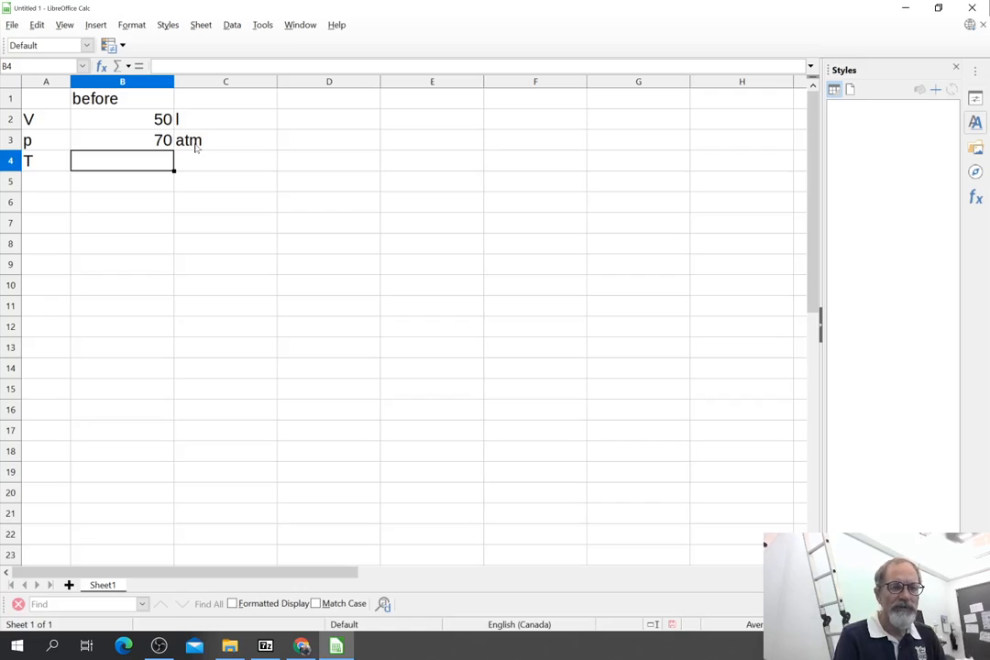
type("300")
key("Tab")
type("K")
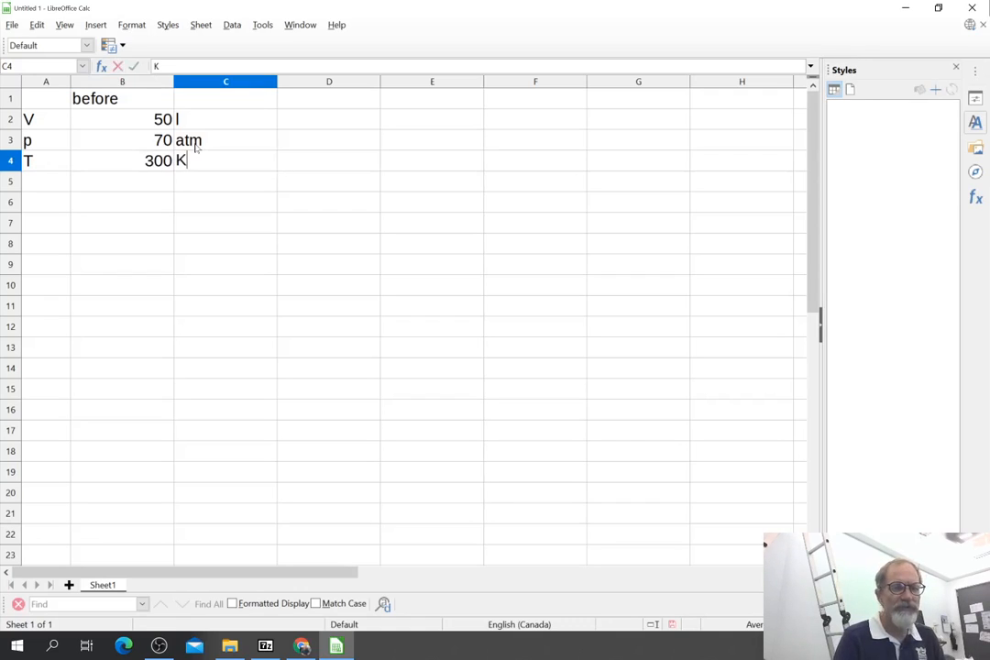
key("Return")
Narrow column B so that it just fits the before heading and its values
key("Left")
key("Left")
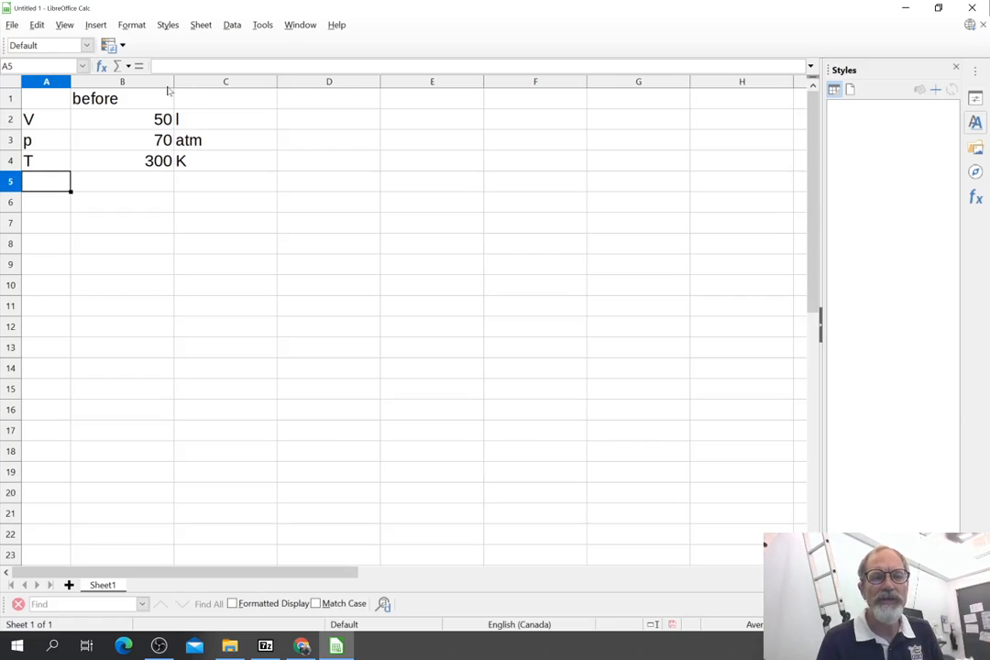
left_click_drag(174, 82, 129, 81)
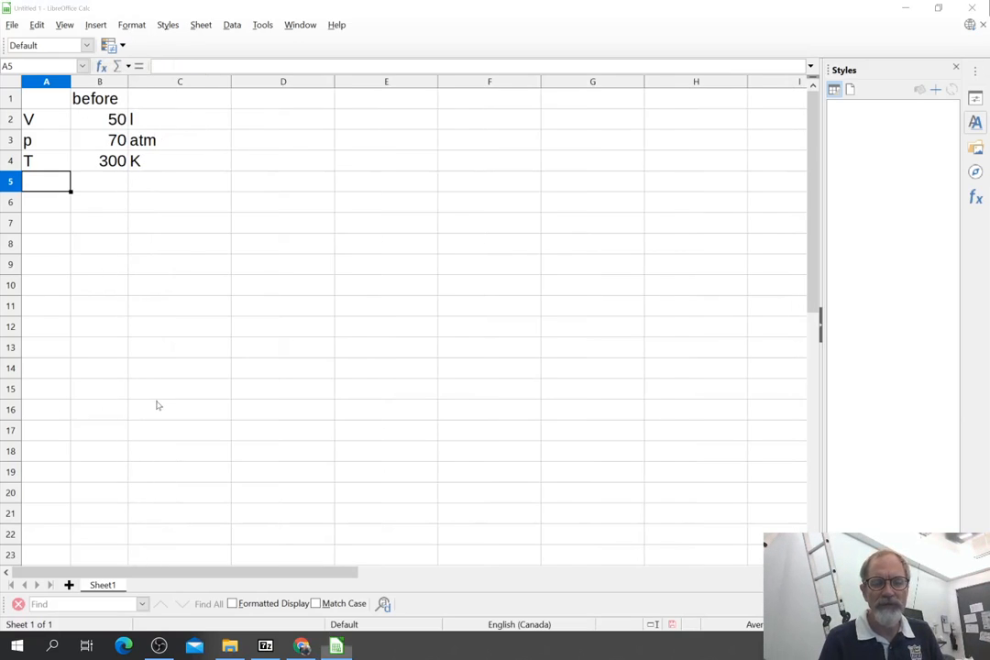
Switch to the browser, go back from the question PDF to the nt04 page to read the nitrogen problem, and return to LibreOffice Calc
key("alt+Tab")
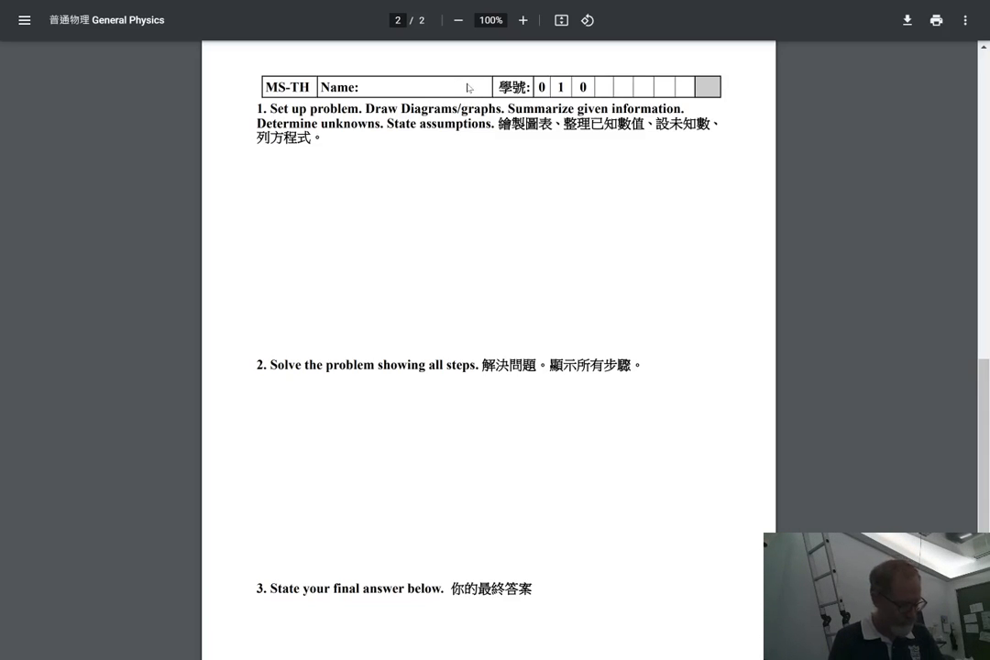
key("F11")
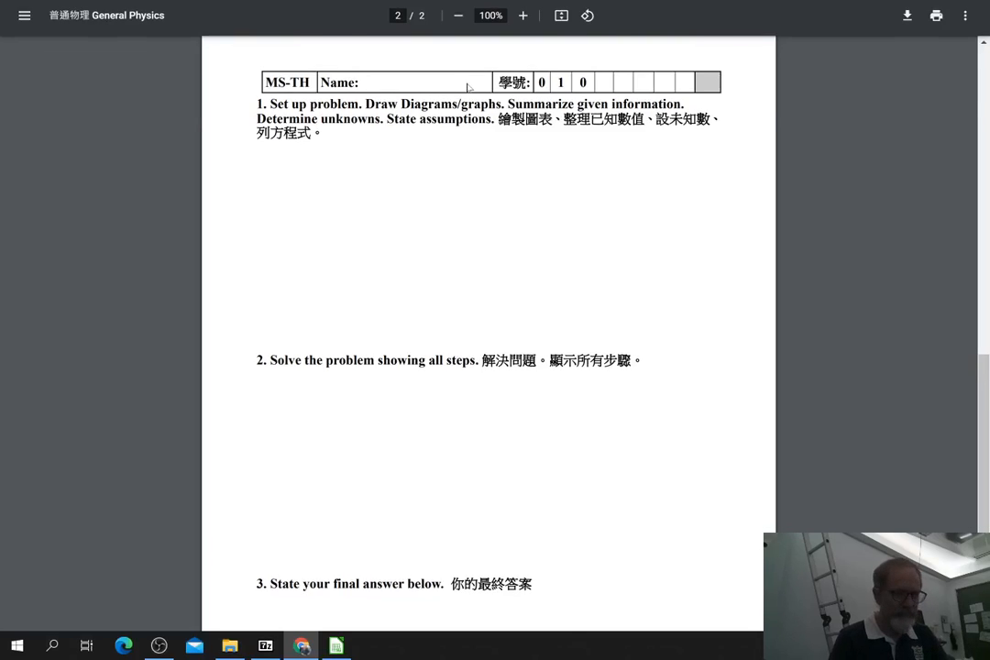
left_click(16, 37)
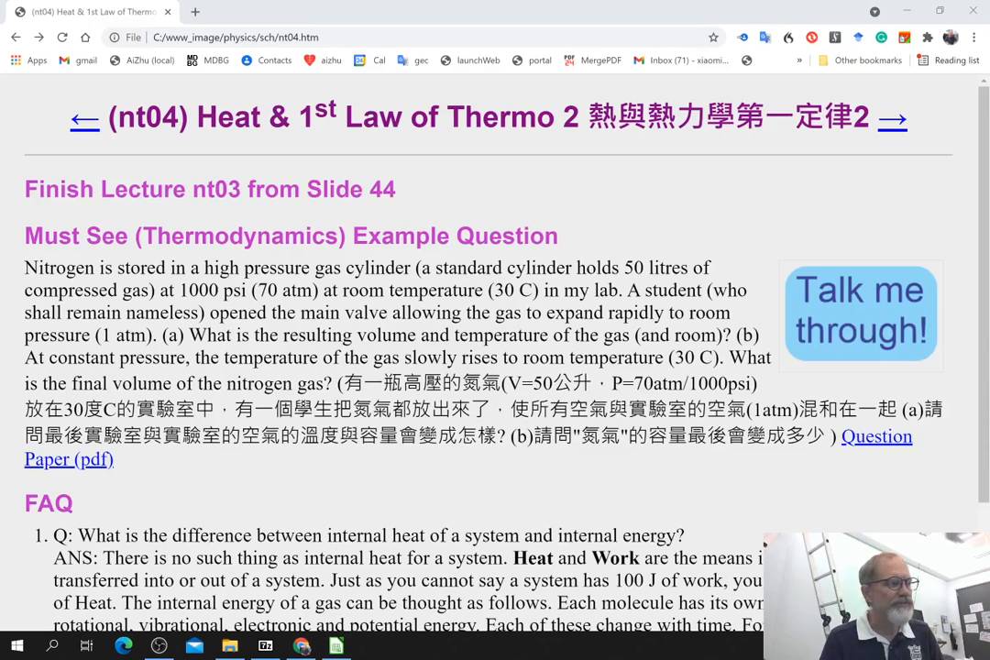
key("alt+Tab")
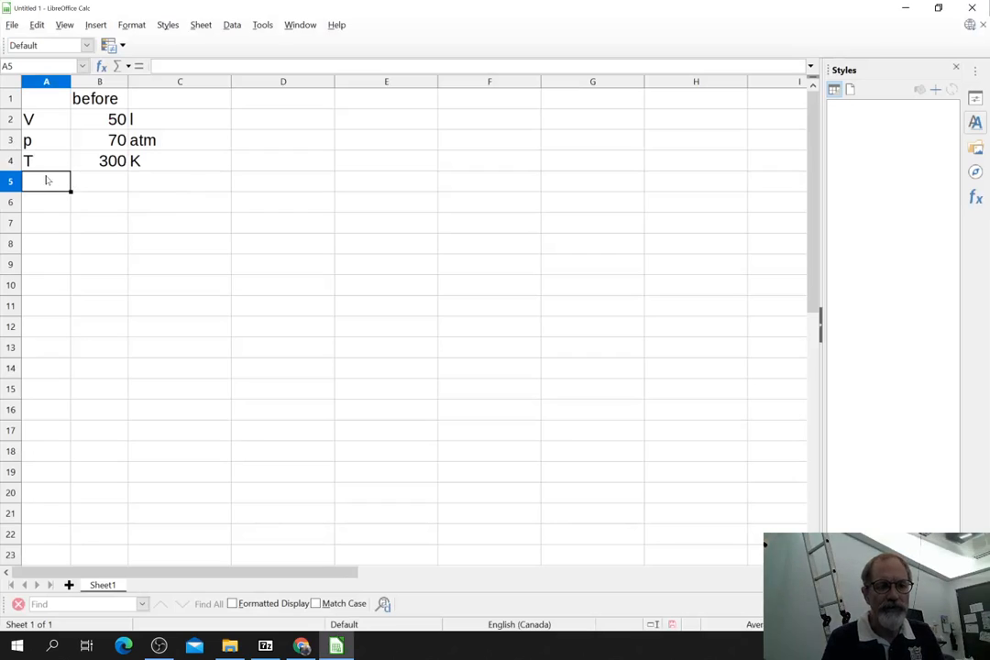
type("N2")
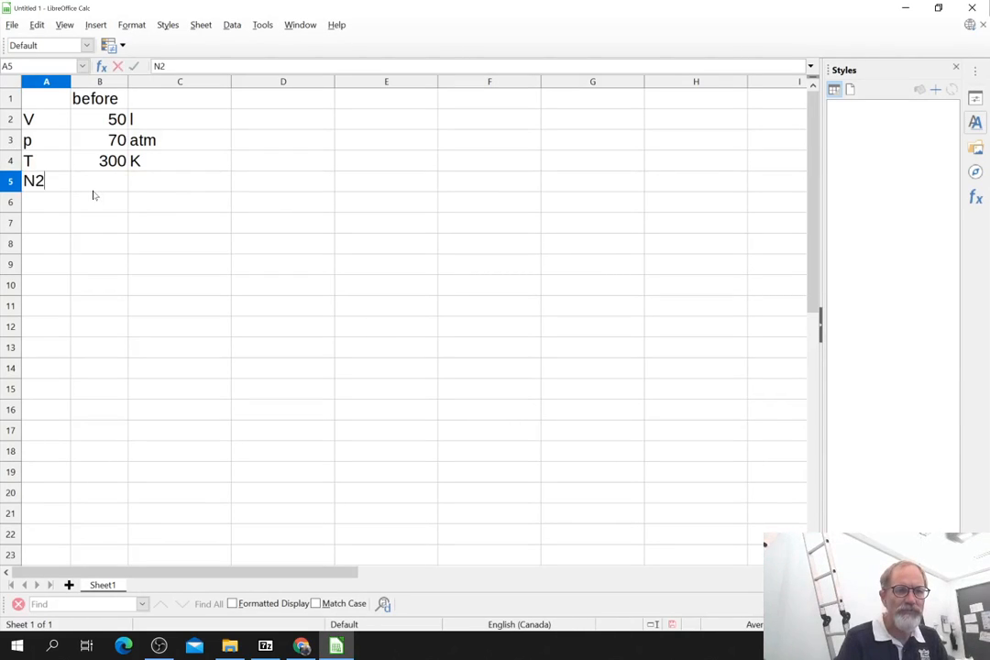
key("Tab")
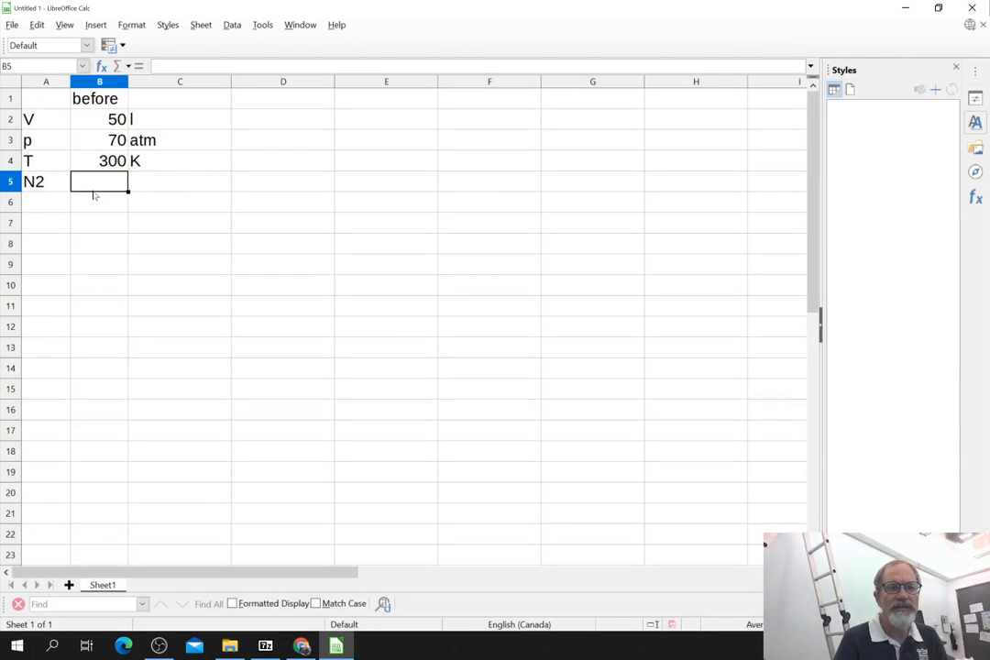
key("Left")
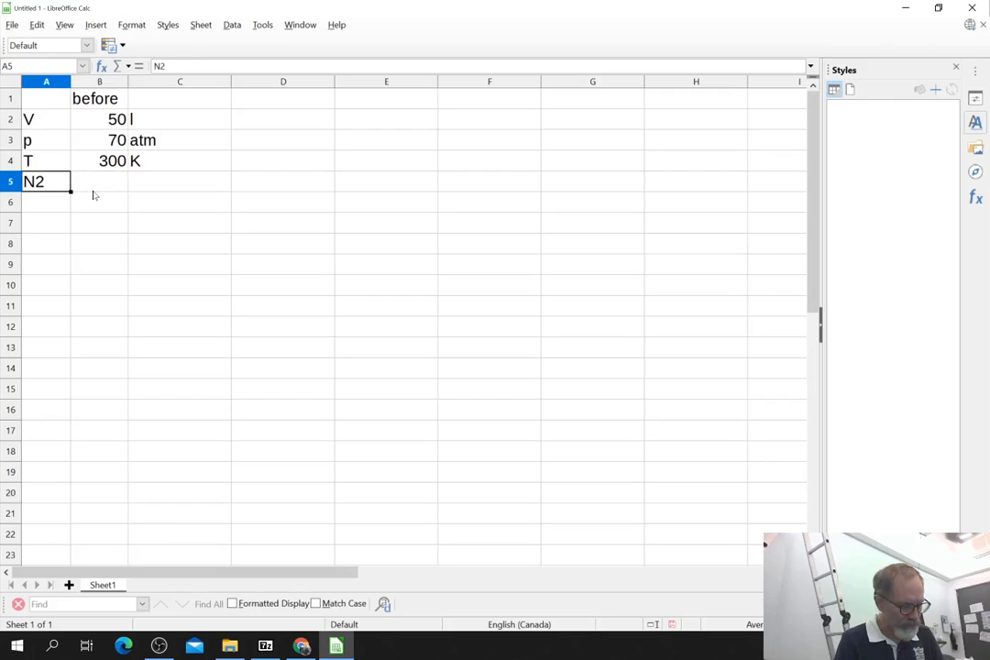
Label A5 as gamma and widen column A to fit the label
type("gamma")
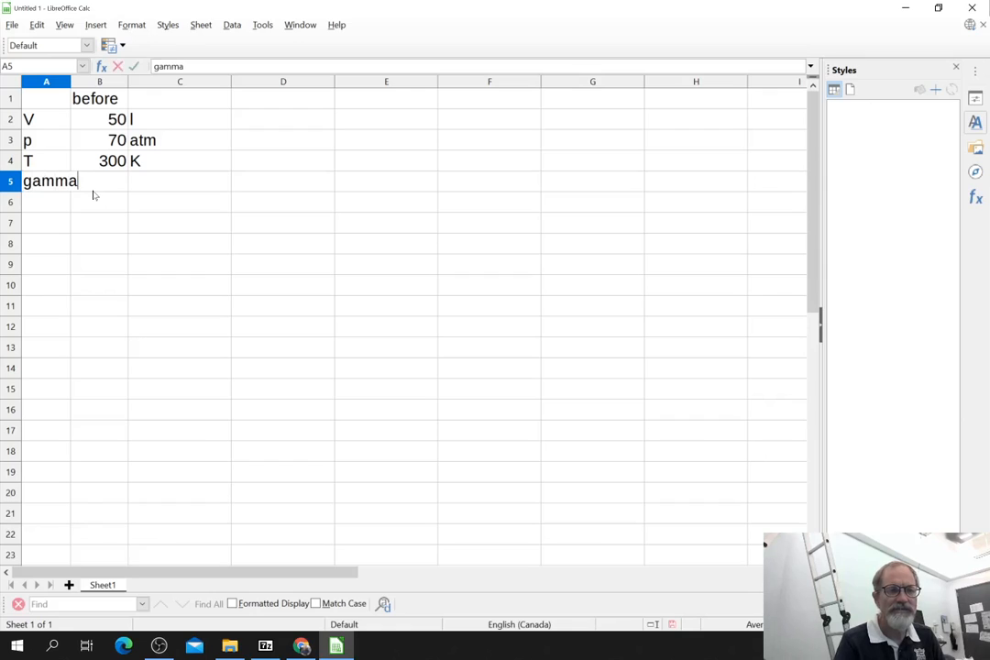
left_click(74, 82)
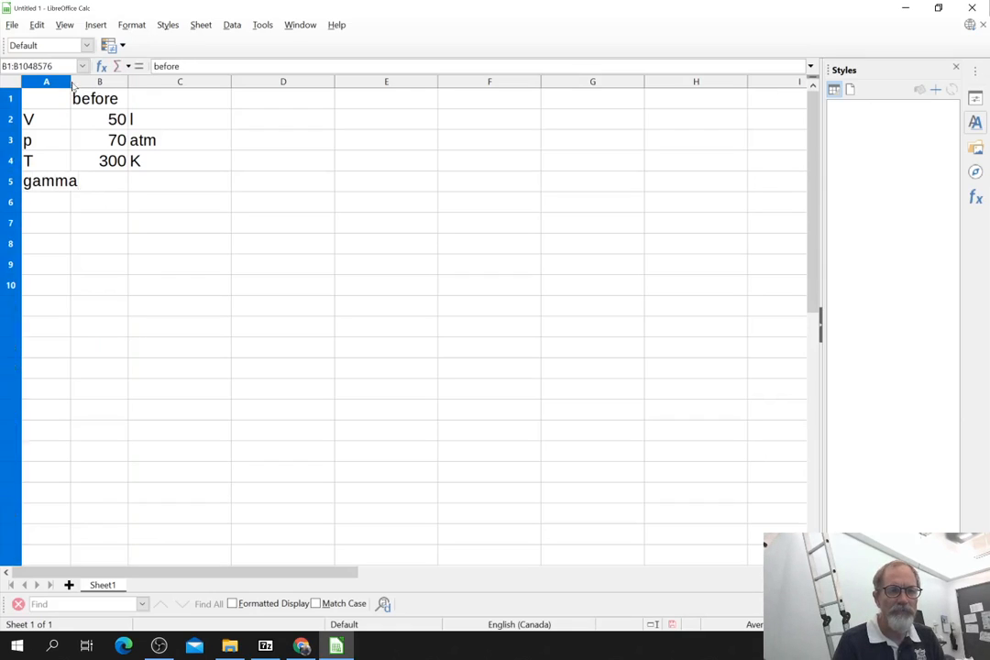
left_click_drag(69, 82, 93, 82)
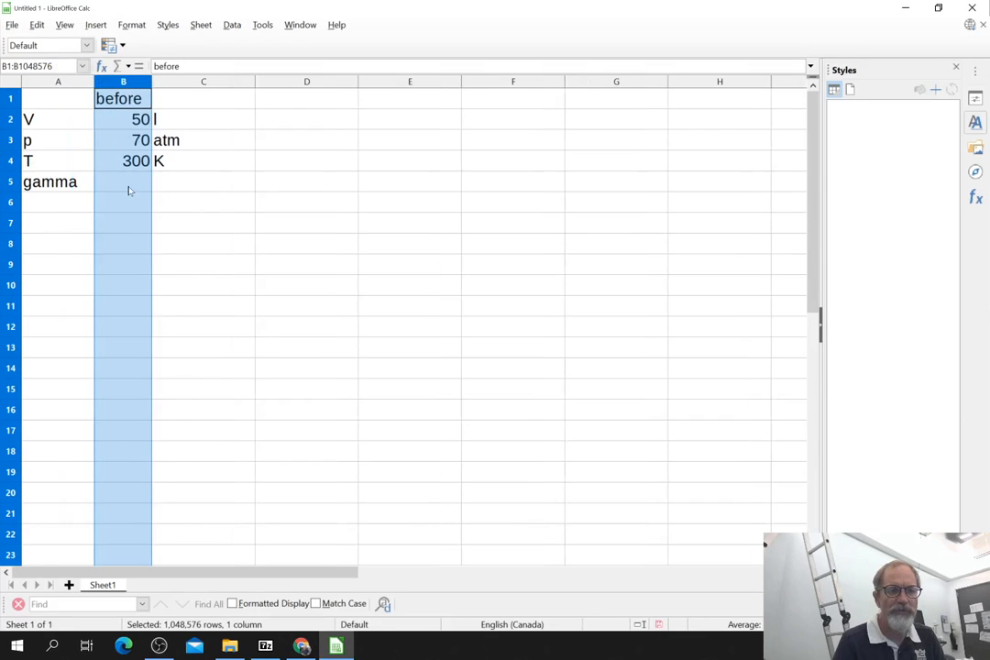
Enter the gamma value 1.4 in B5 with the note diatomic in C5
left_click(138, 190)
type("1.4")
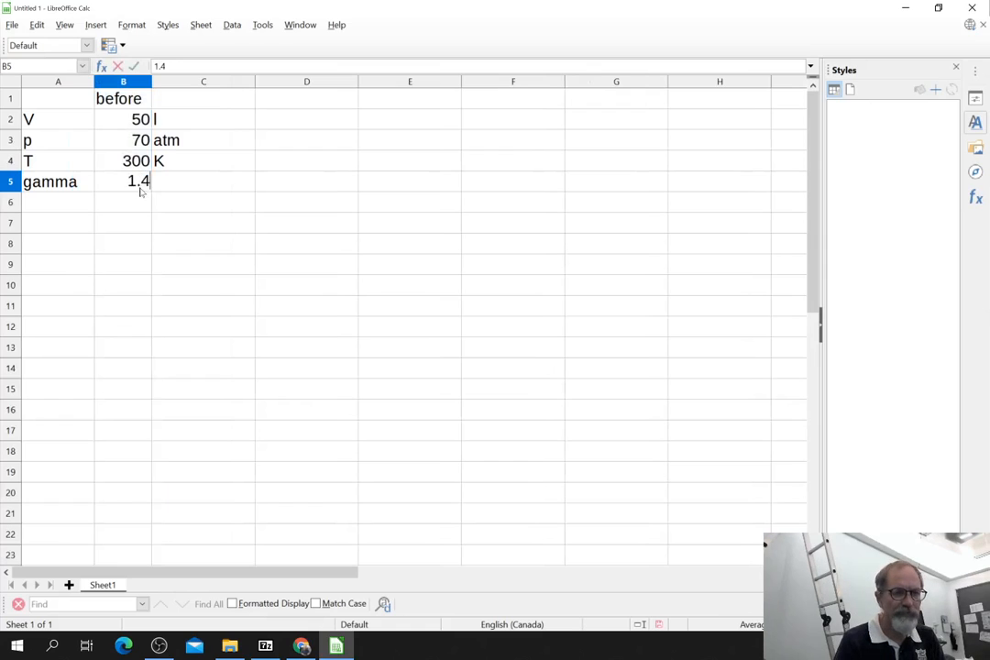
left_click(170, 209)
left_click(168, 189)
type("diatomic")
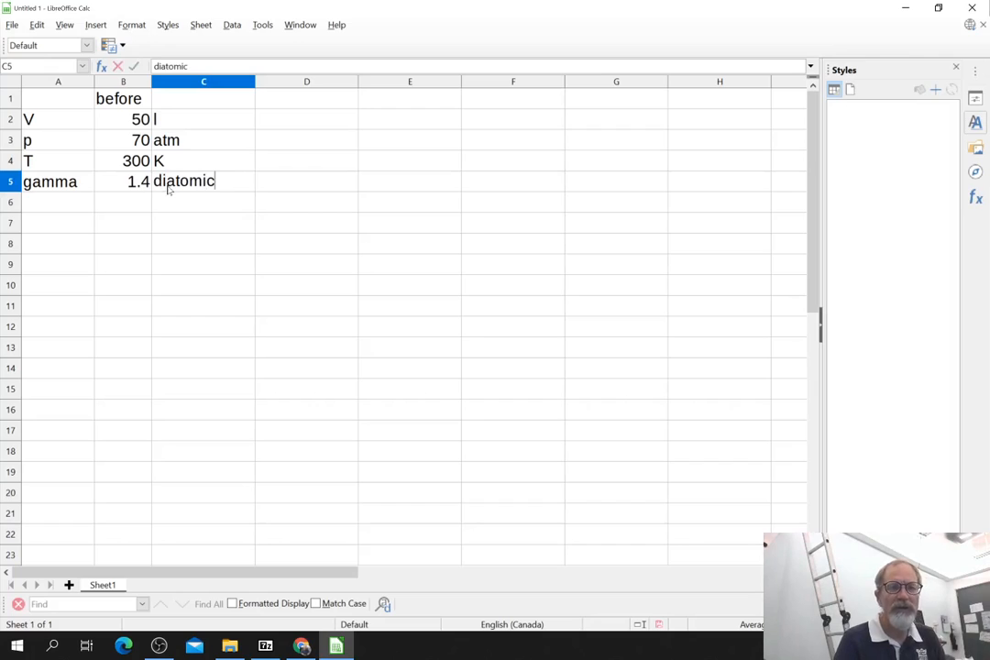
left_click(215, 244)
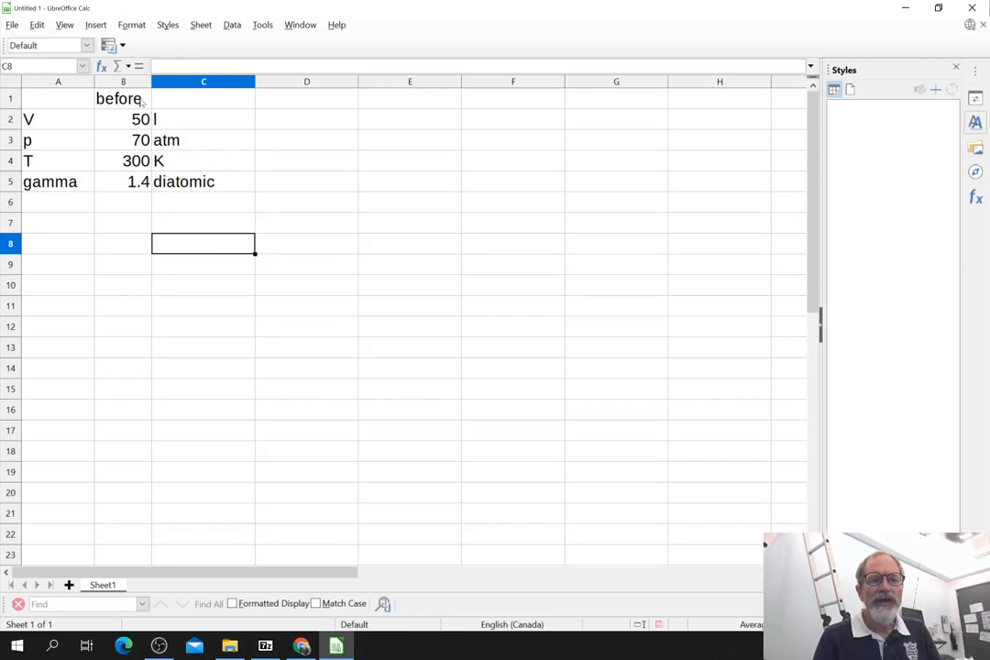
Check the expansion conditions of the nitrogen problem in the browser and return to cell D1 of the Calc sheet
left_click(286, 106)
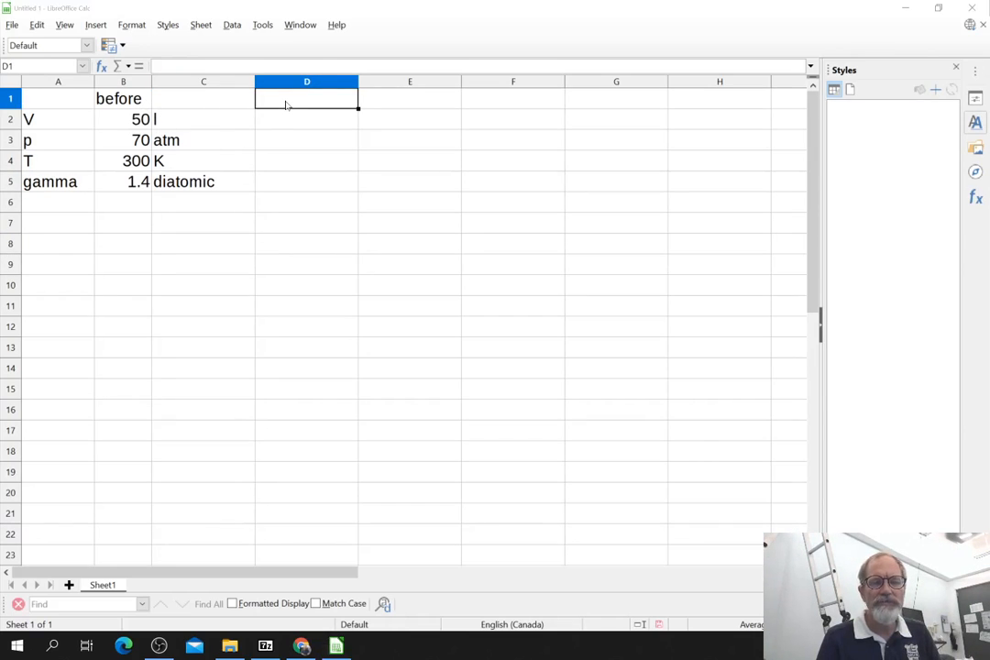
key("alt+Tab")
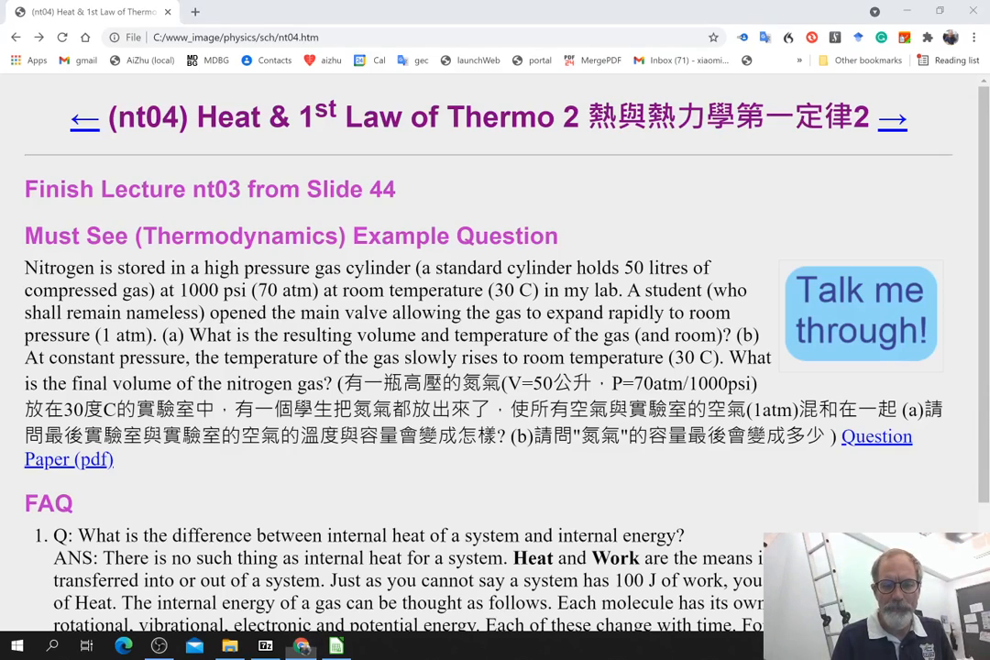
key("alt+Tab")
left_click(262, 186)
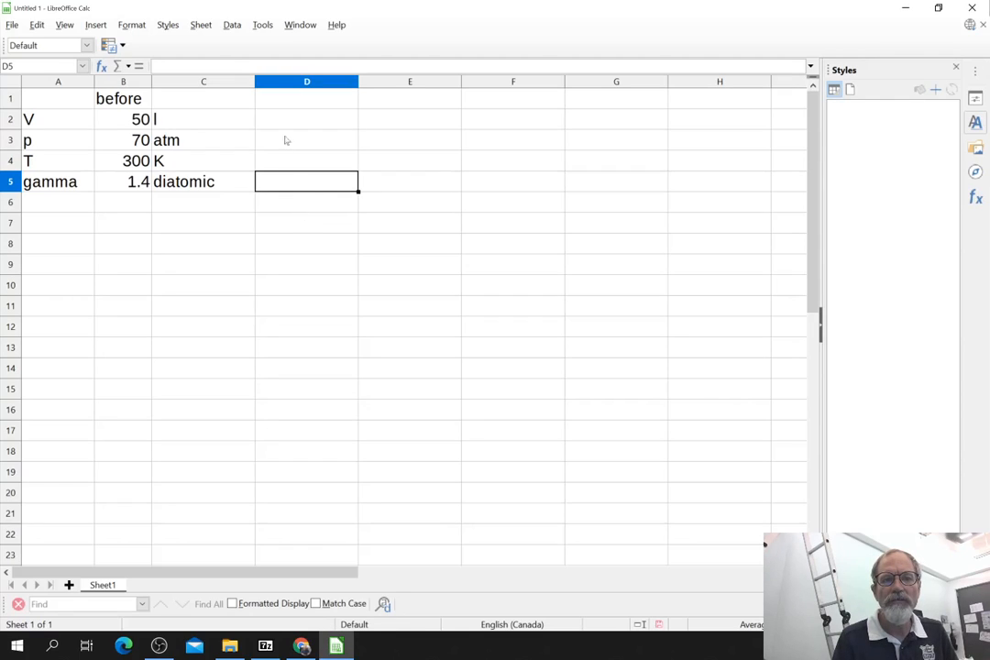
left_click(297, 108)
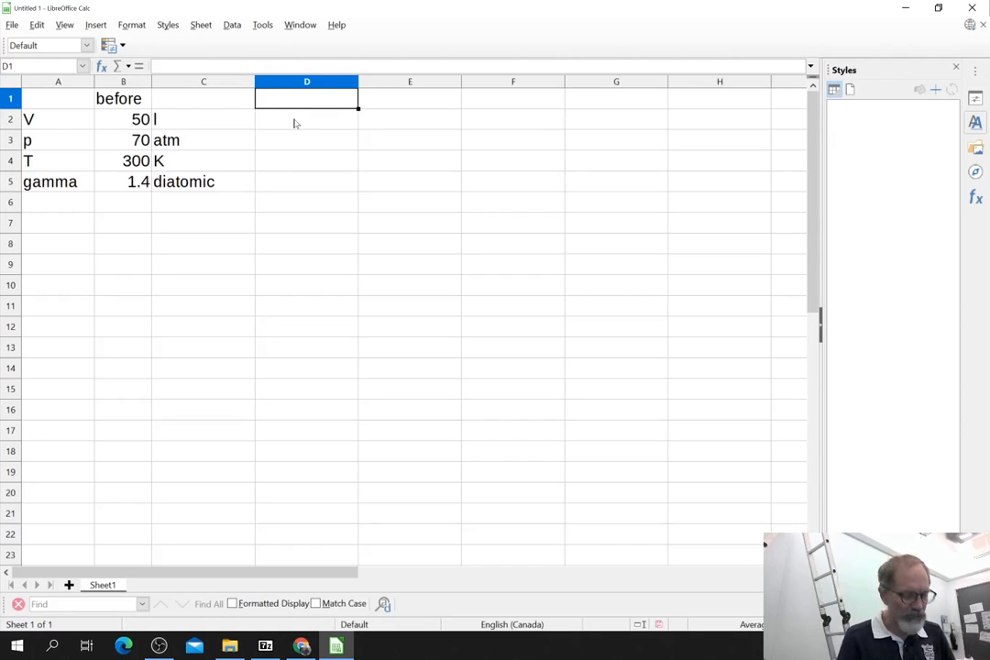
Enter the heading "Q=0 adiabatic" in D1
type("Q=")
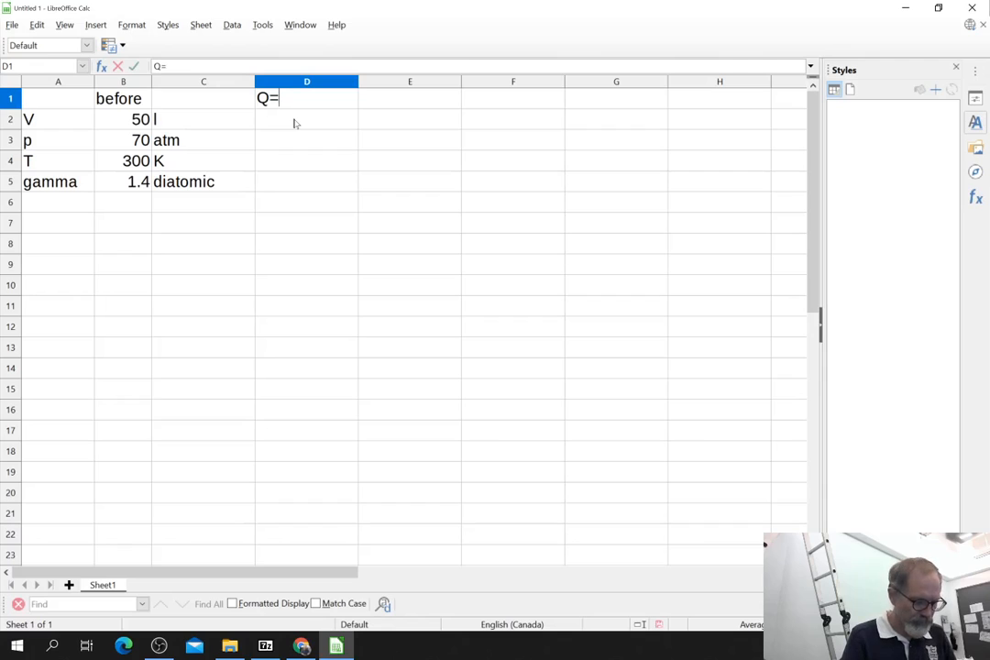
type("0 adiabatic")
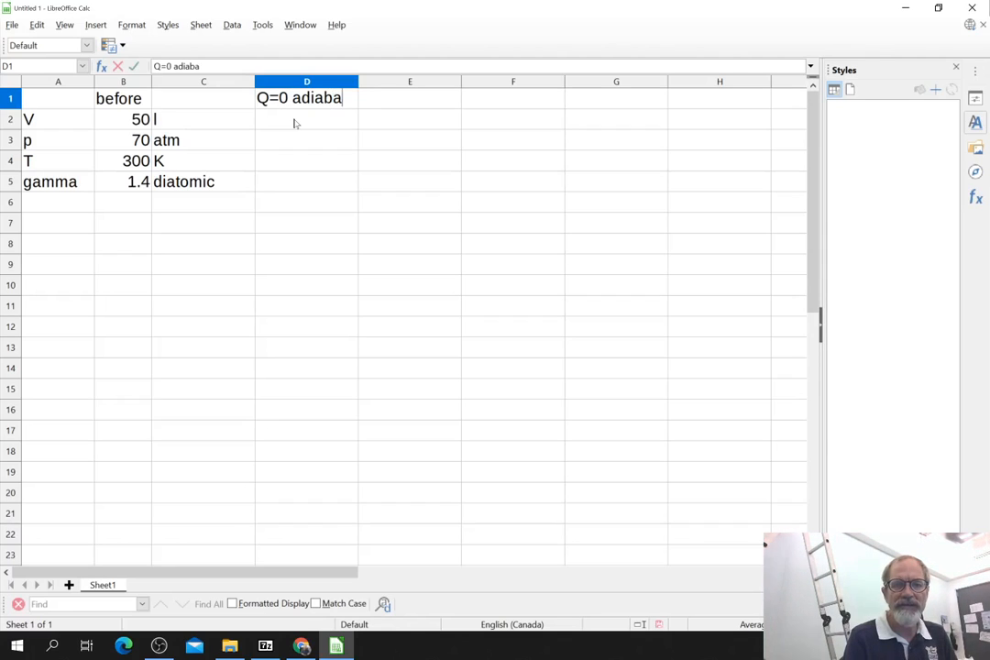
left_click(295, 163)
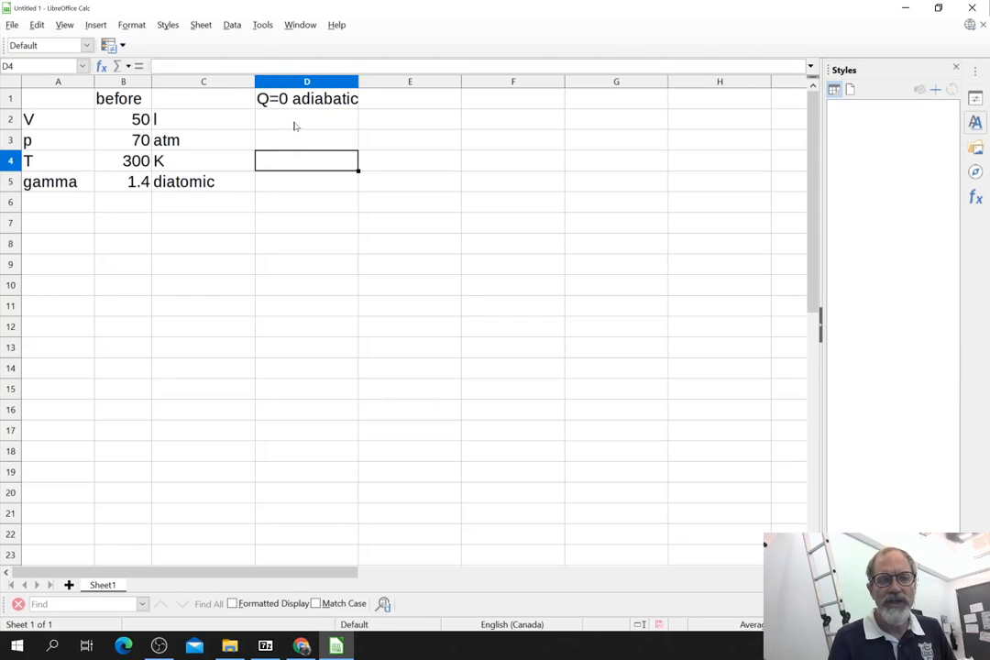
Fill in the adiabatic column with ? for the volume in D2, 1 for the pressure in D3 and ? for the temperature in D4
left_click(363, 124)
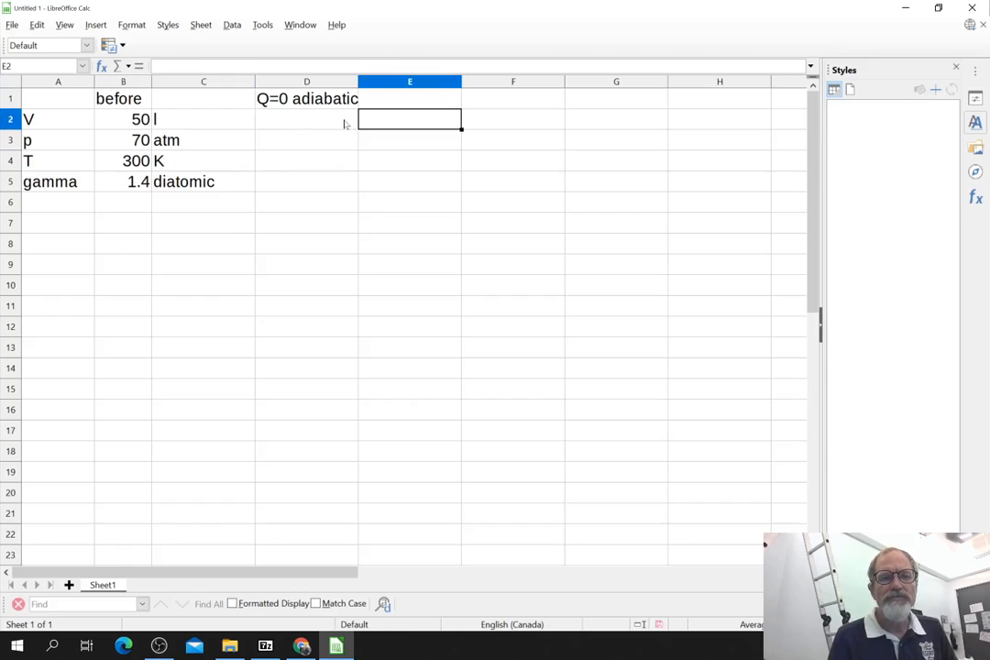
left_click(346, 124)
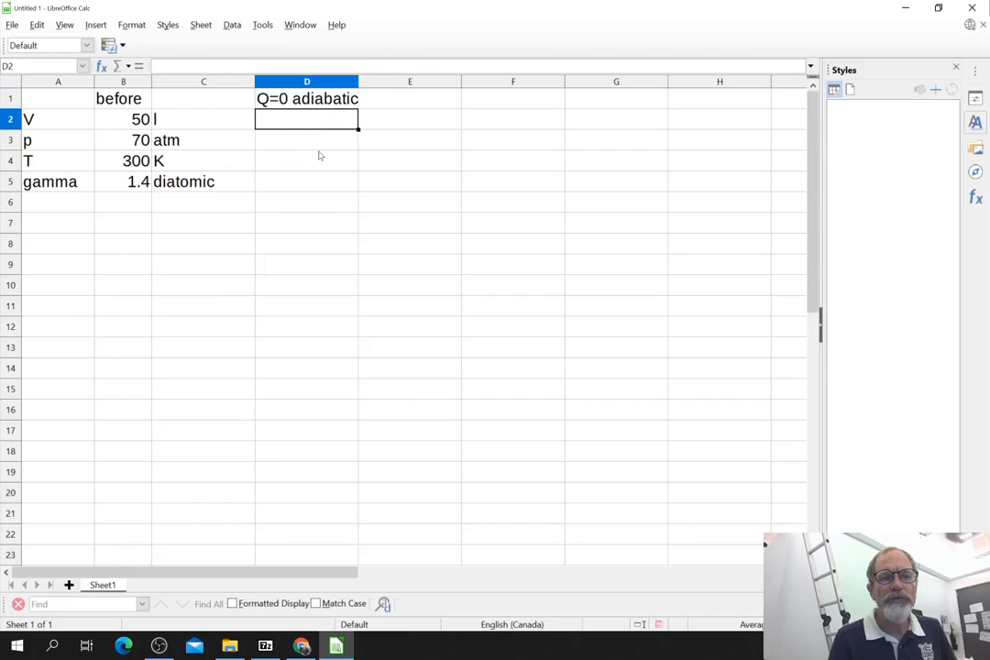
type("?")
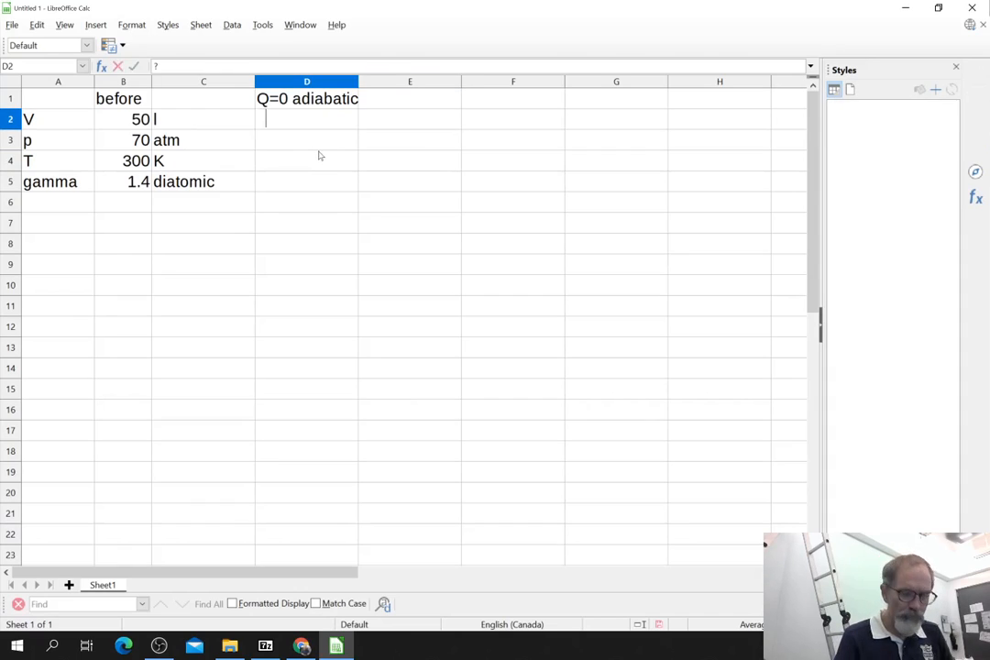
key("Return")
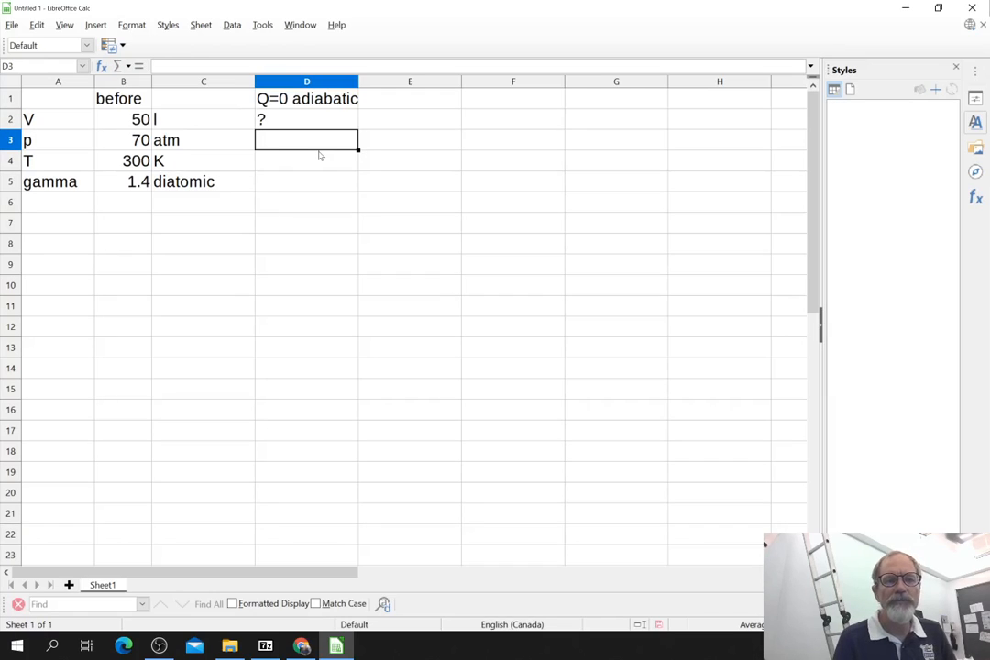
type("1")
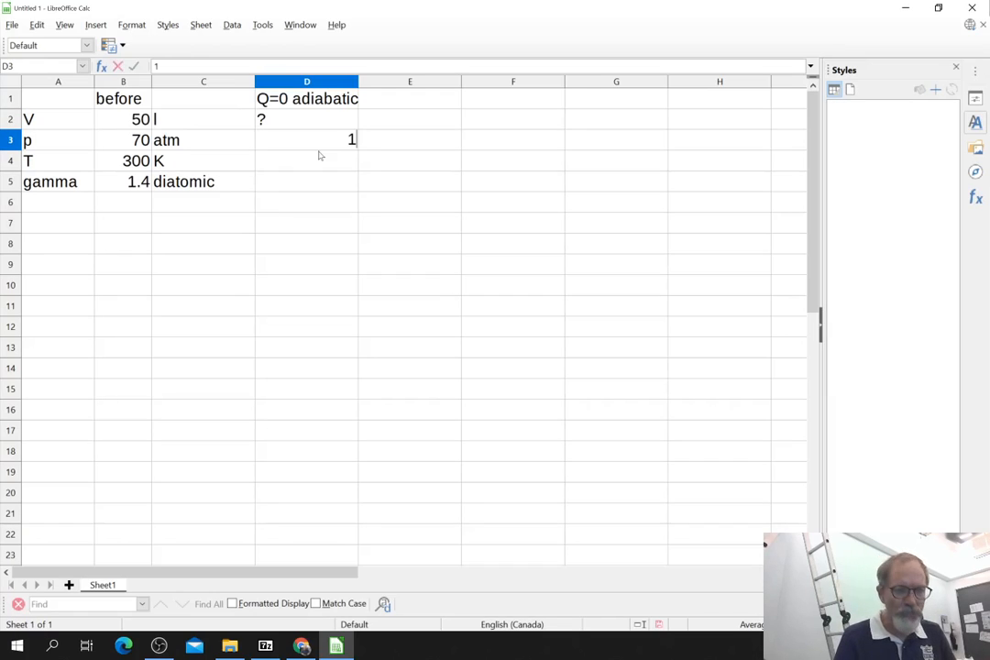
key("Tab")
key("Left")
key("Down")
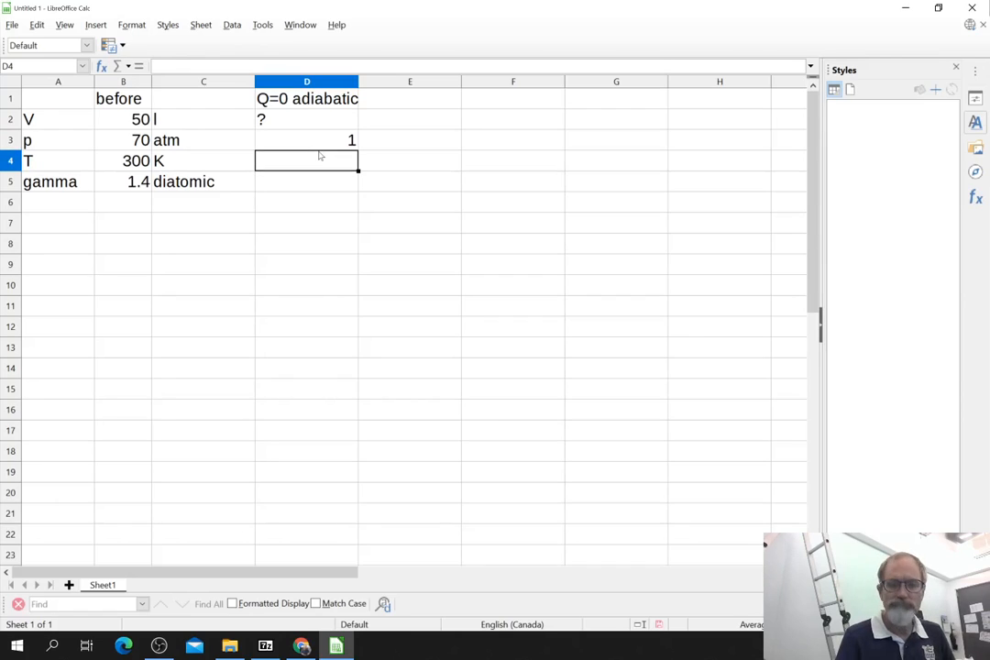
type("?")
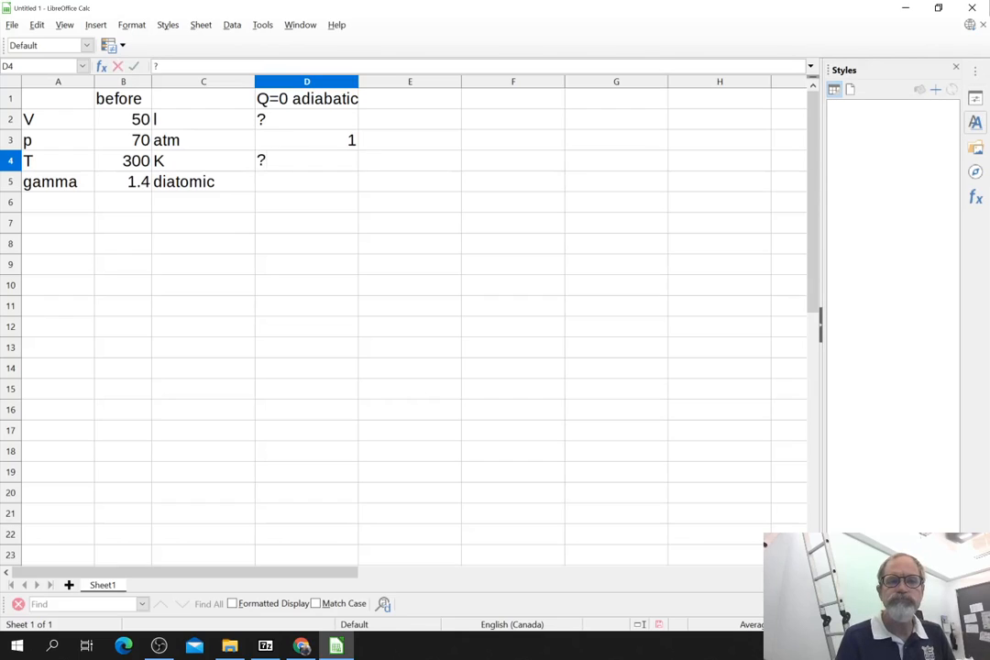
key("Tab")
Enter the heading "steady state" in F1, leaving column E empty
key("Up")
key("Up")
key("Up")
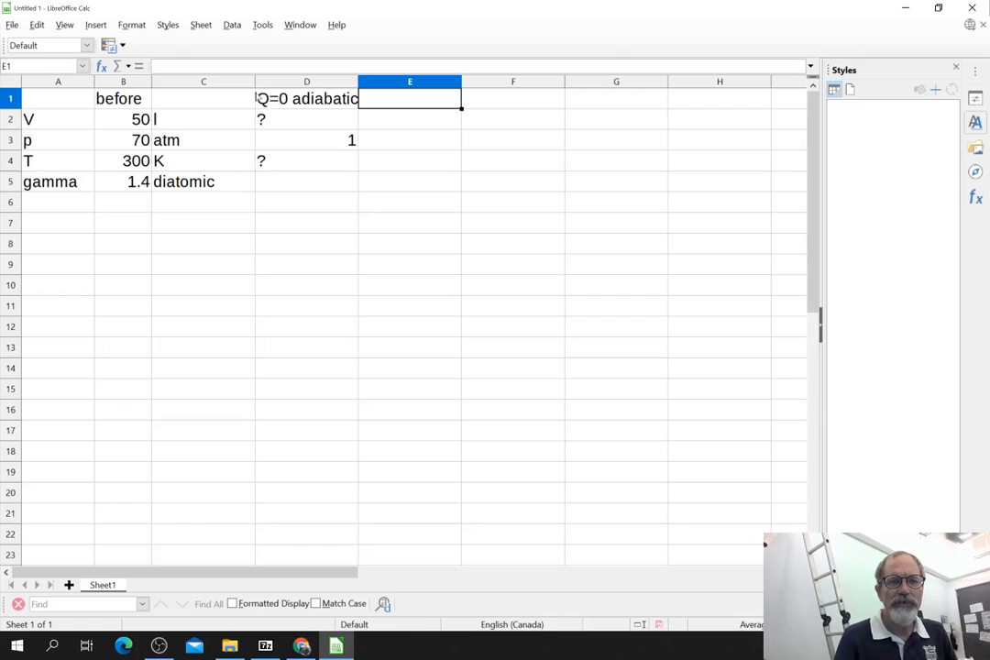
left_click(303, 100)
left_click(478, 102)
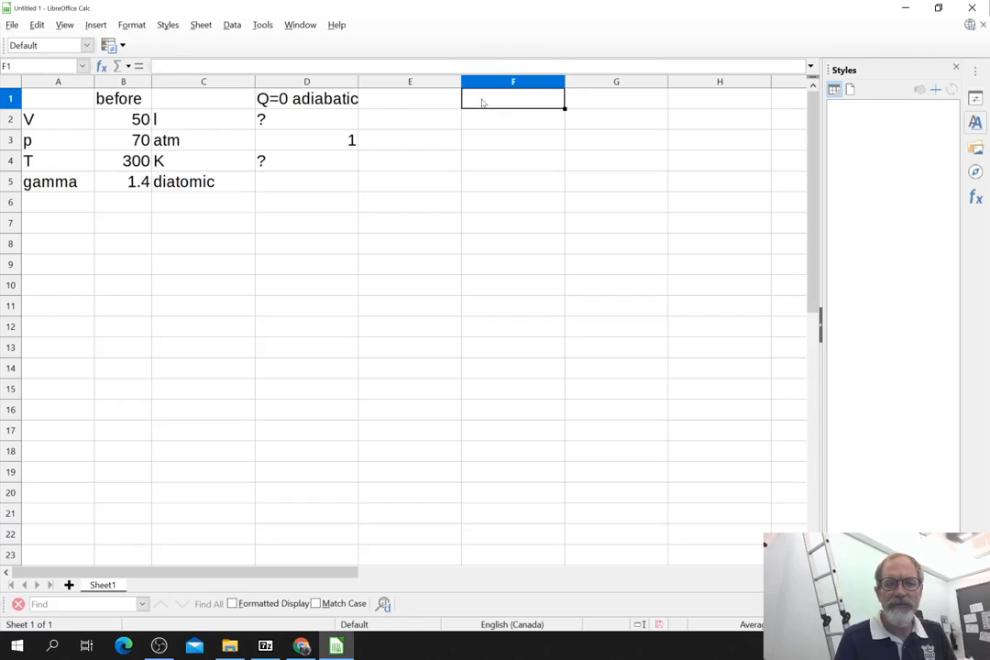
type("steady state")
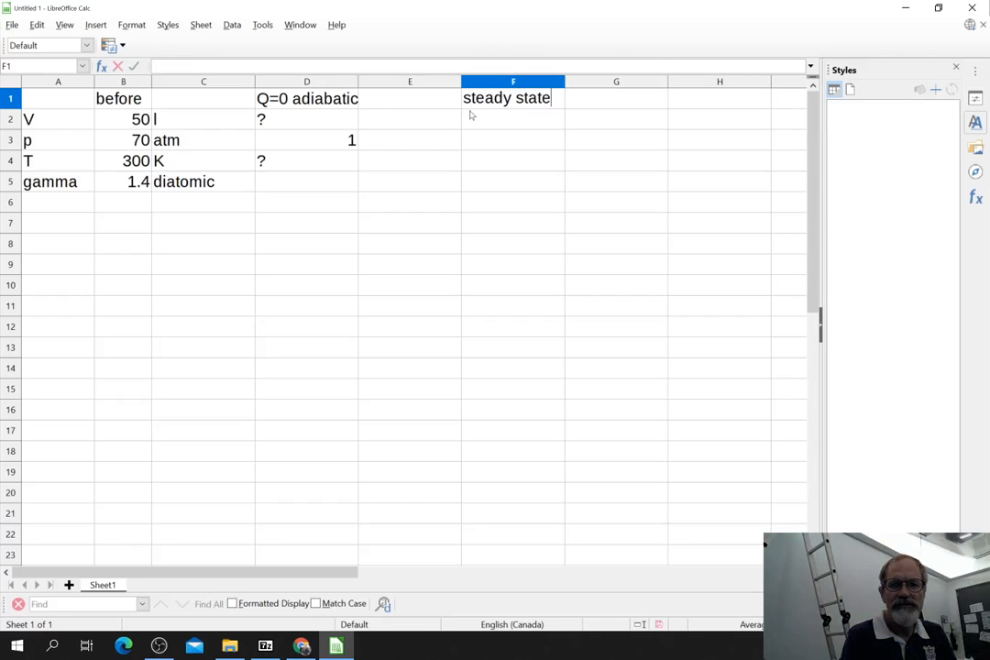
key("Return")
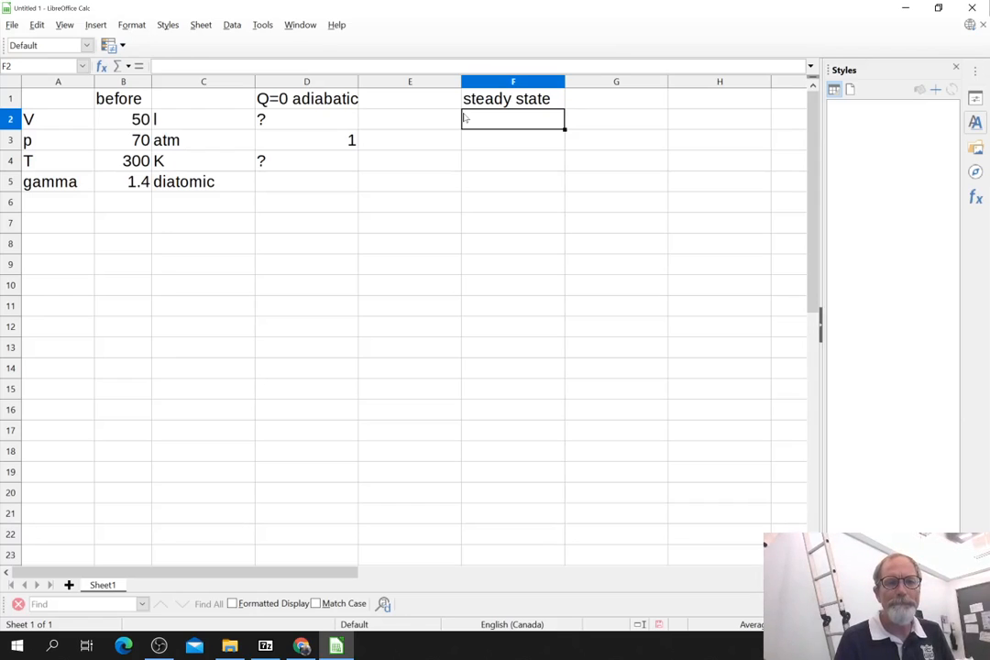
Switch to the browser to reread part (b) of the nitrogen problem about constant pressure and temperature, and return to the Calc sheet
key("alt+Tab")
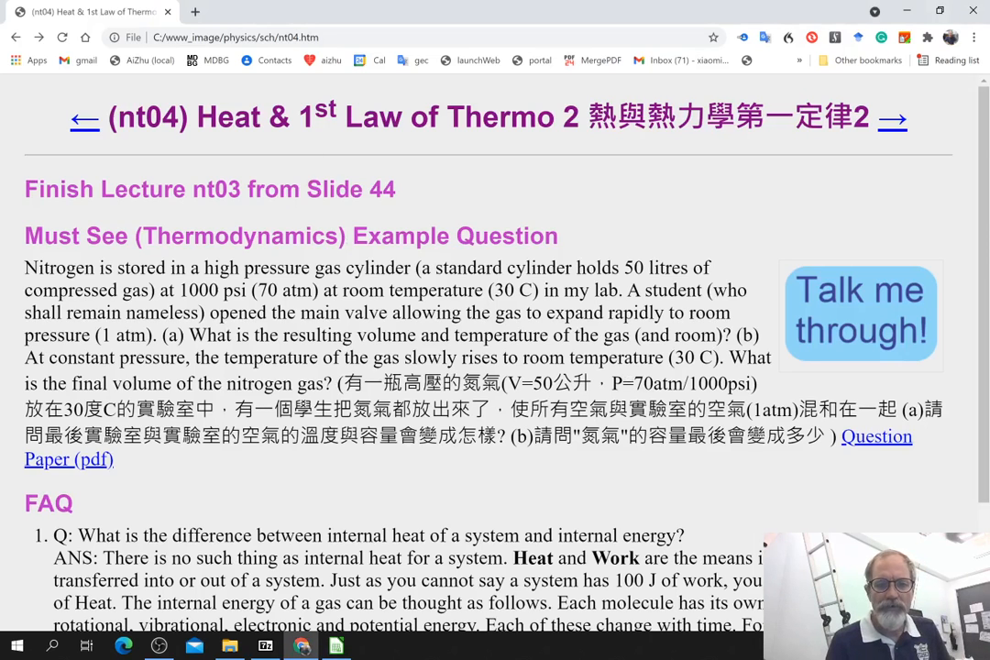
left_click_drag(186, 357, 713, 357)
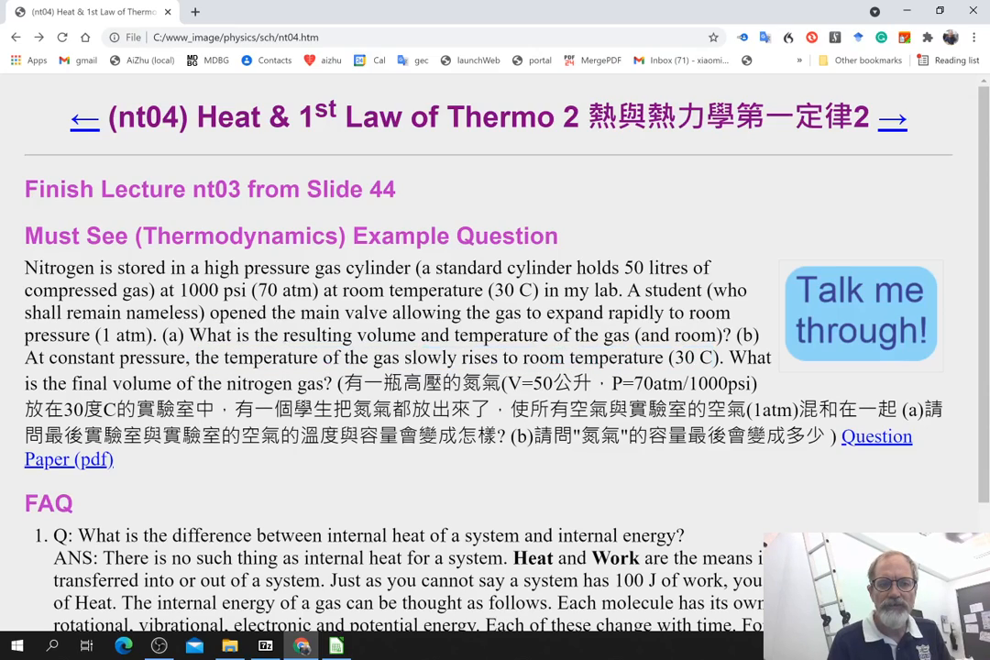
key("alt+Tab")
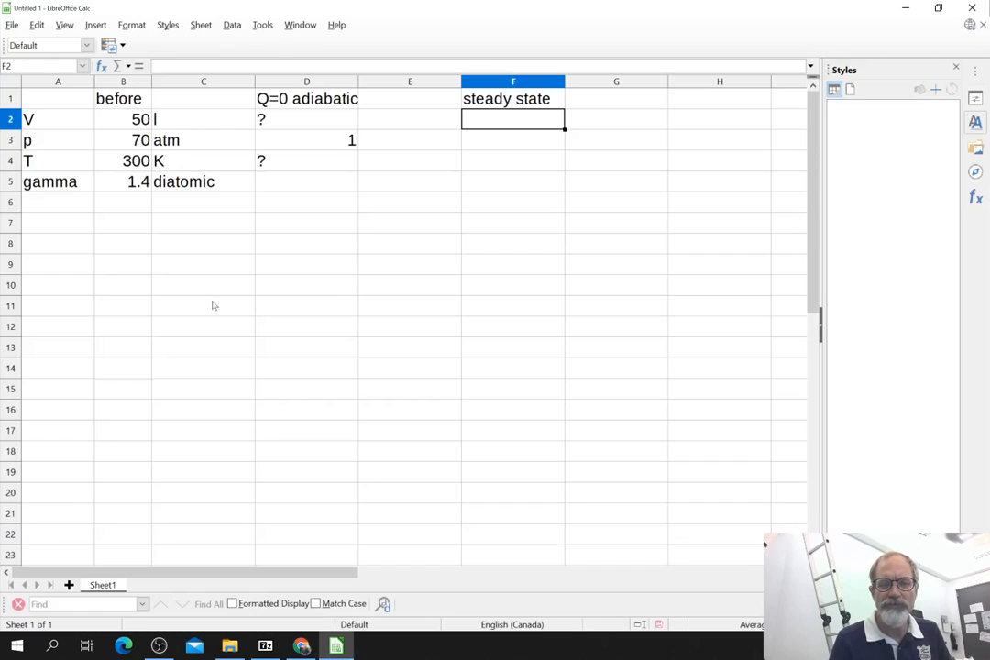
Enter the steady-state pressure 1 in F3 and temperature 300 in F4
left_click(512, 142)
type("1")
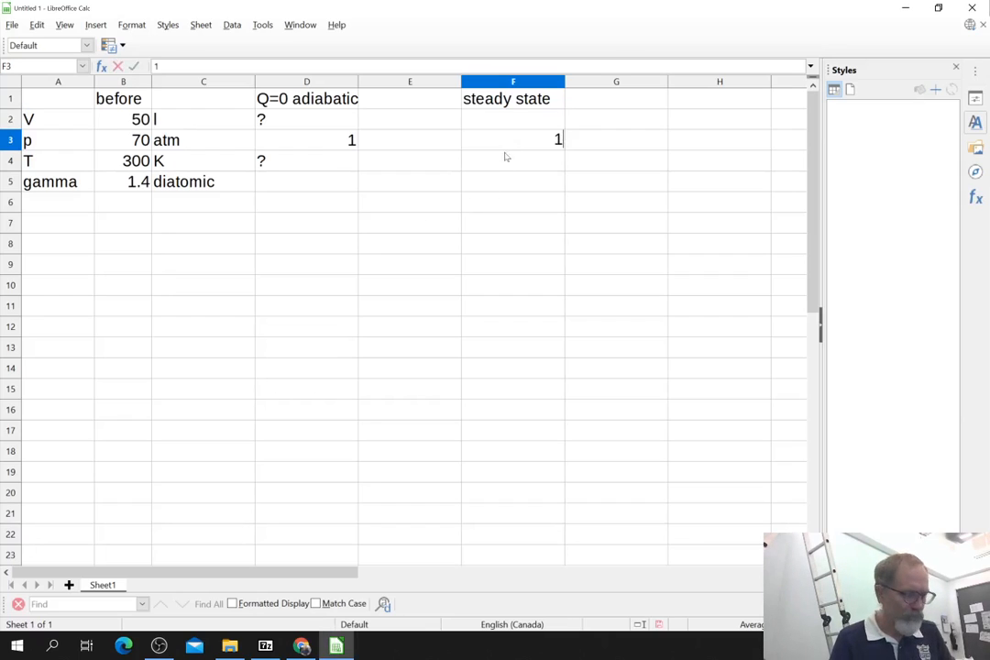
key("Return")
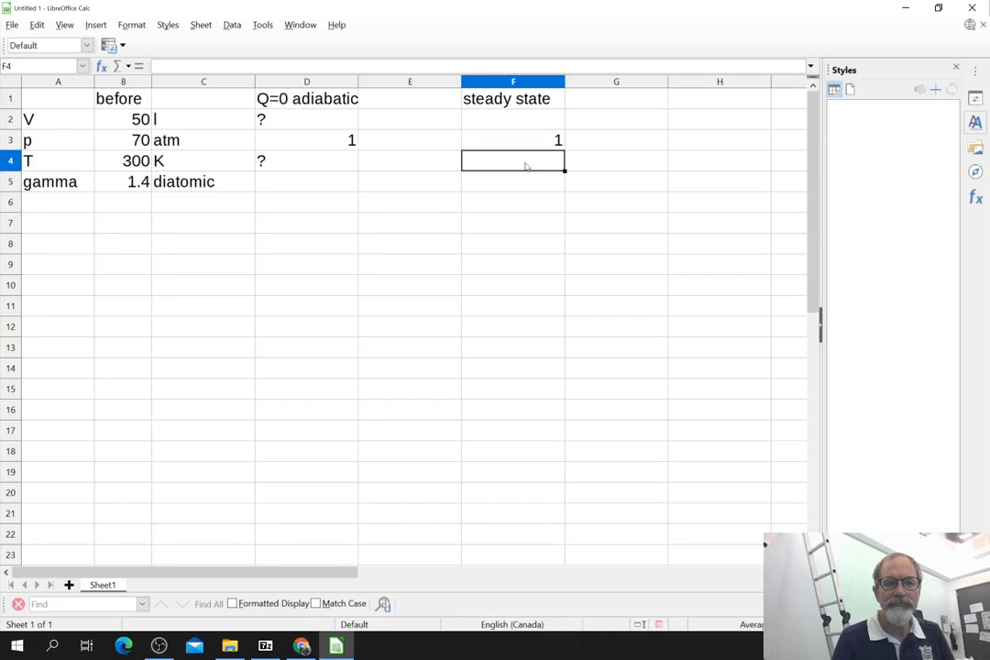
type("300")
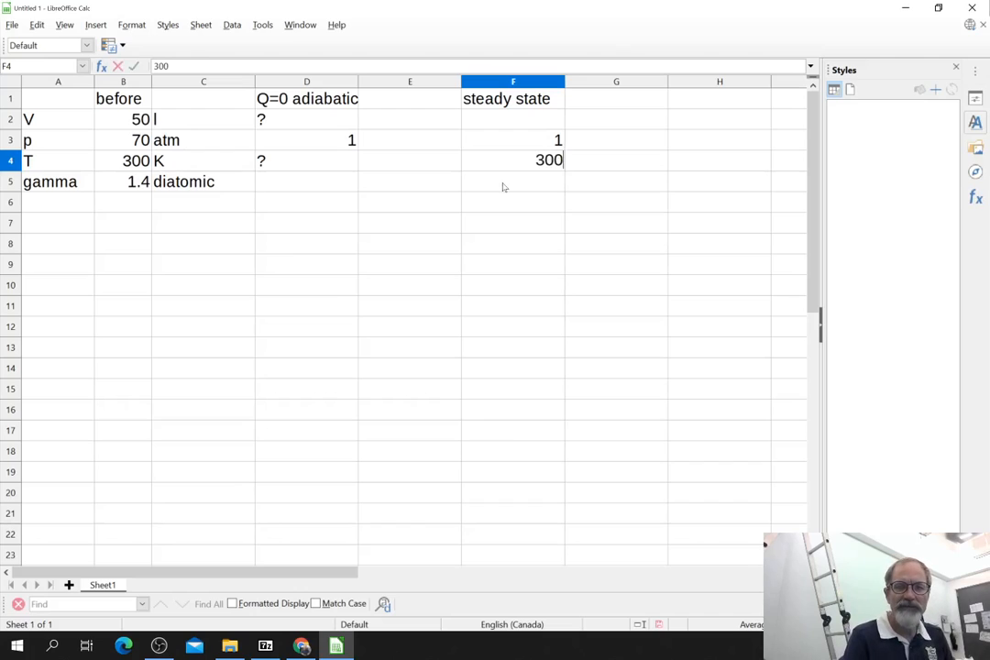
key("Return")
Mark the steady-state volume in F2 as unknown with a ?
key("Up")
key("Up")
key("Up")
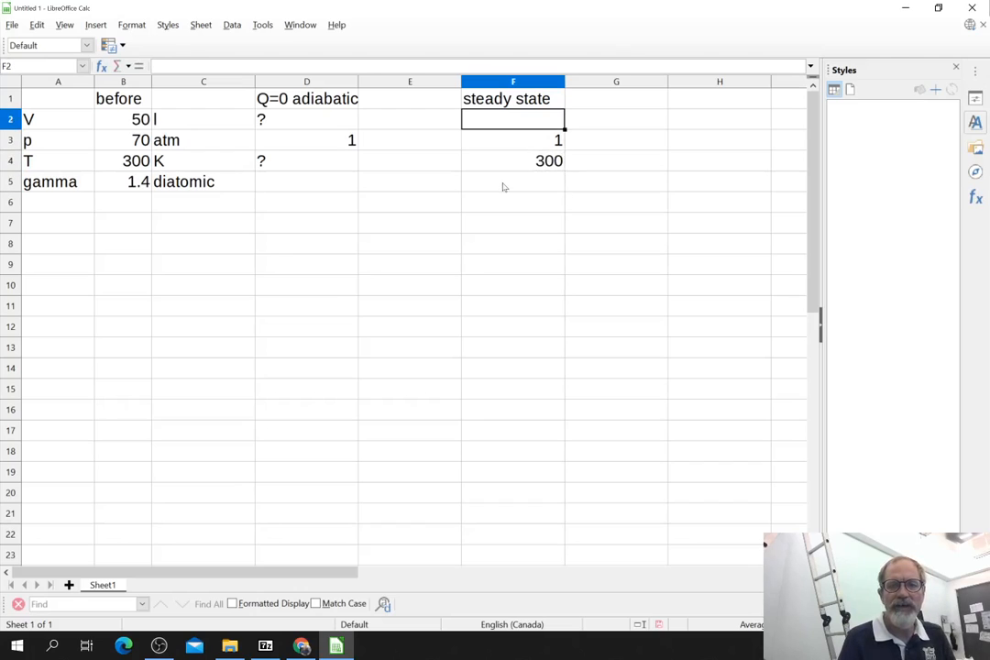
type("?")
key("Return")
key("Return")
key("Return")
key("Return")
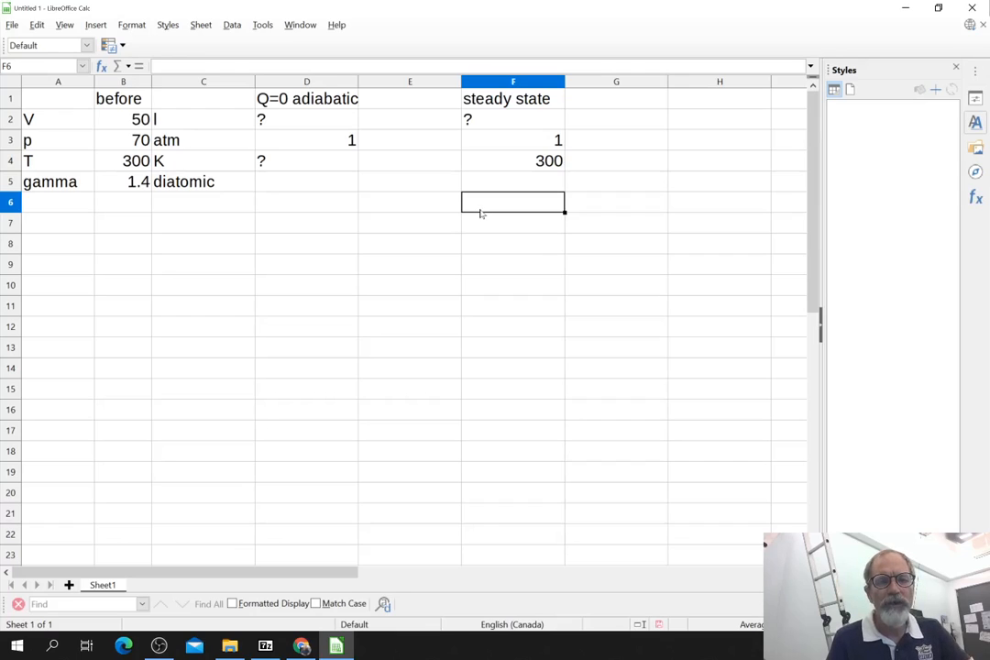
Review the initial values in column B against the steady-state volume, pressure and temperature in column F
left_click_drag(117, 114, 122, 180)
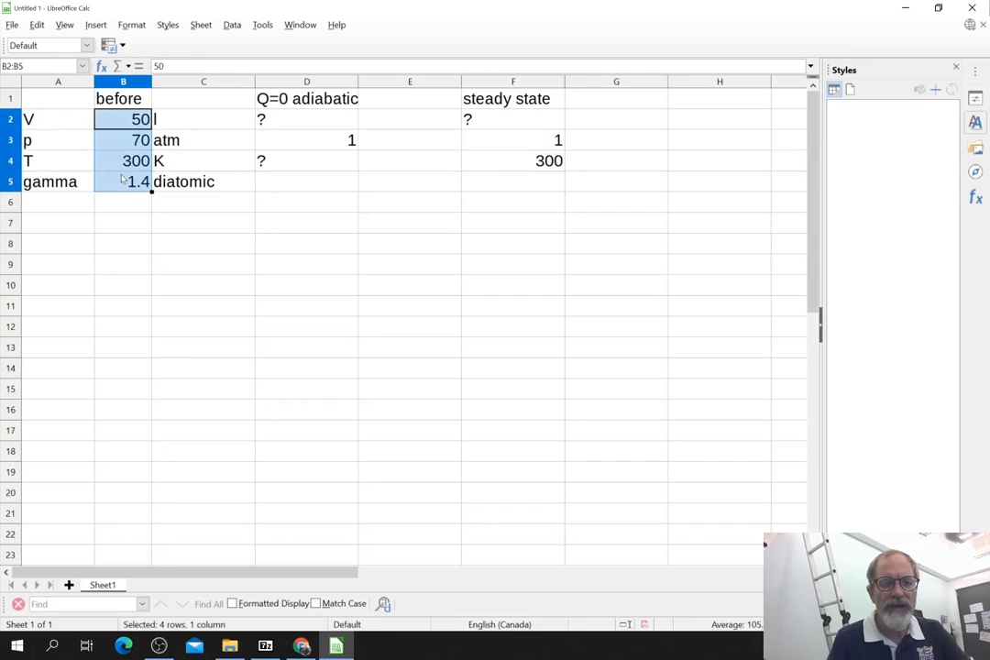
left_click(114, 118)
left_click(135, 139)
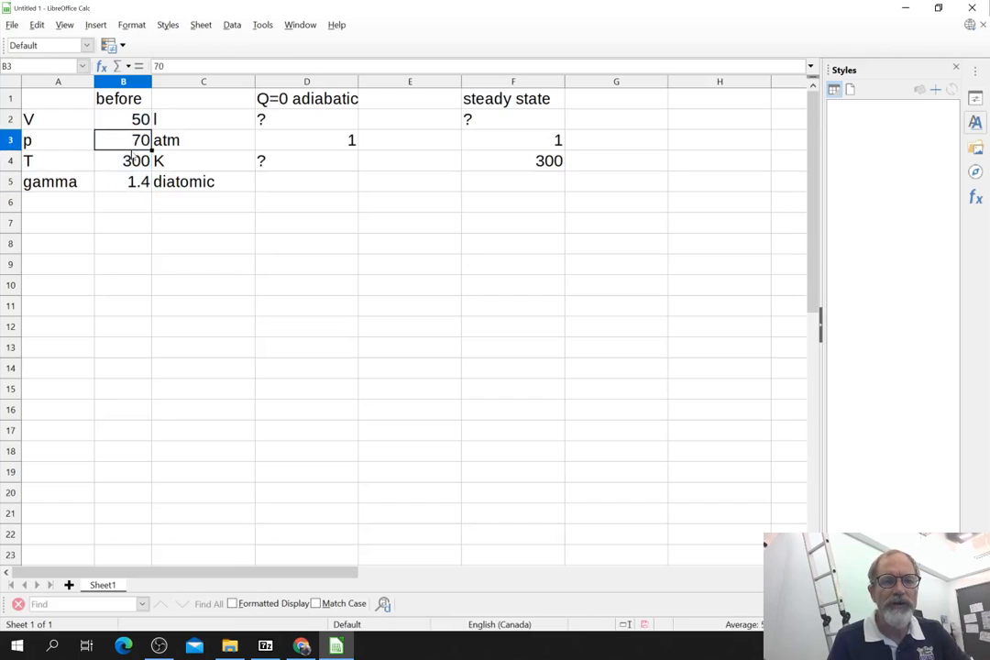
left_click(134, 157)
left_click(519, 125)
left_click(519, 147)
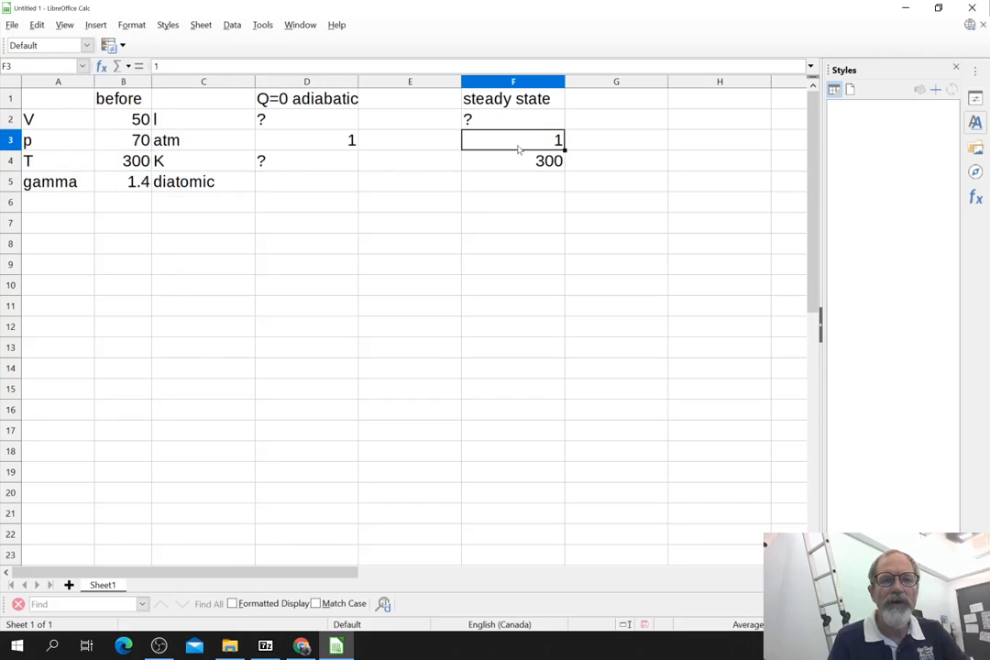
left_click(522, 162)
left_click(515, 119)
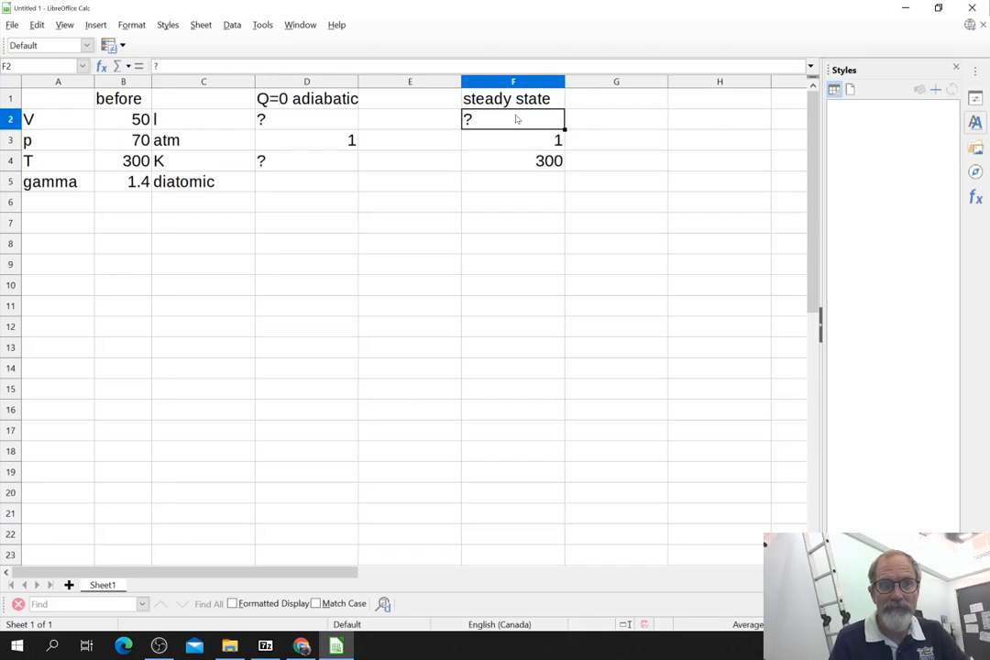
left_click(495, 201)
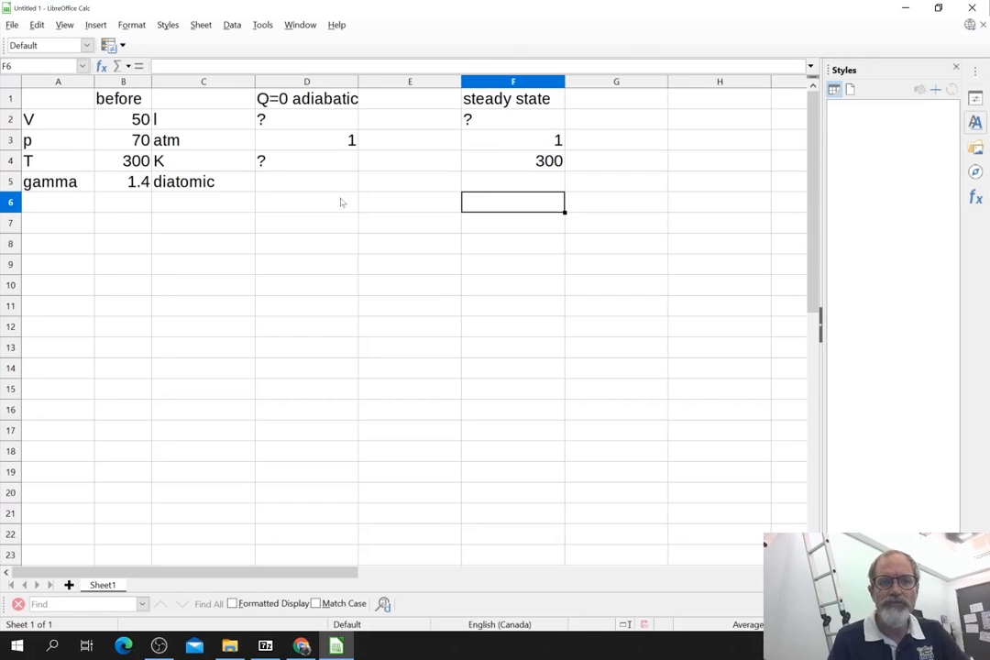
Enter the note "Assume: ideal gas" in A7
left_click(42, 226)
type("As")
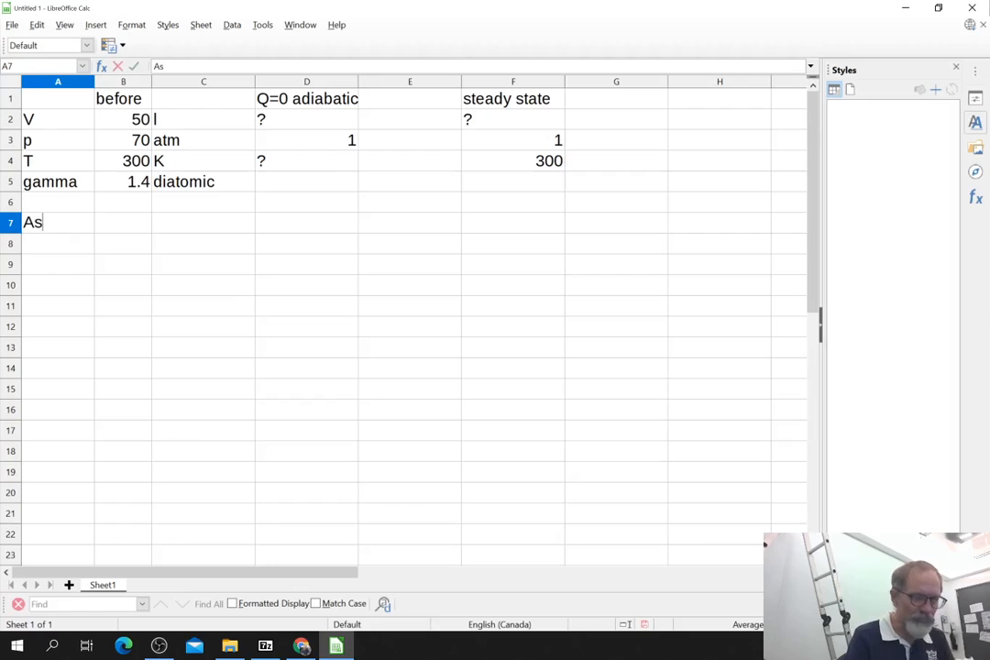
type("sume: ideal gas")
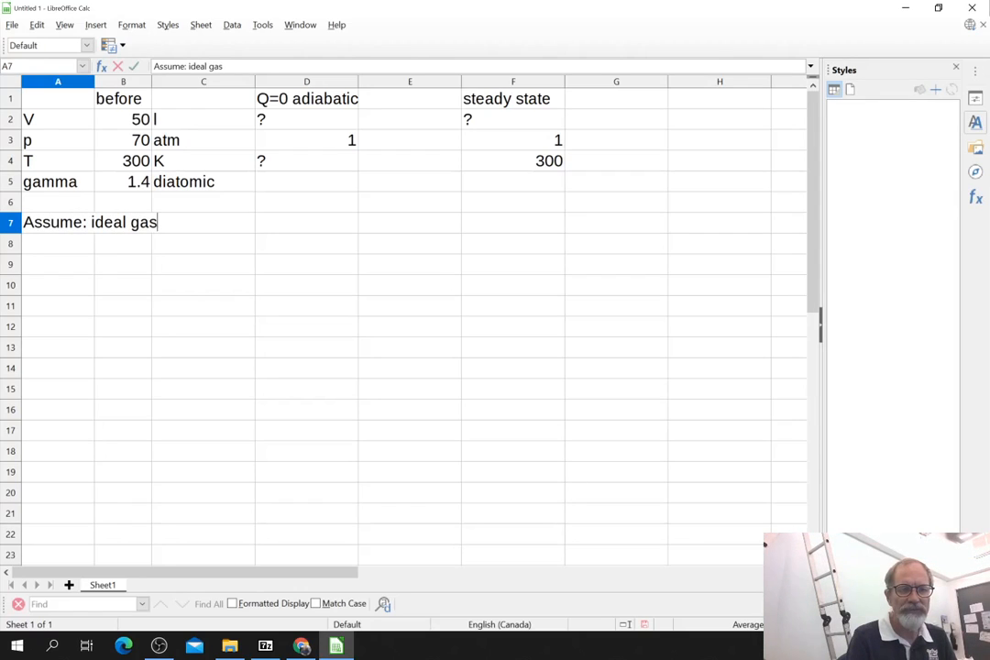
key("Return")
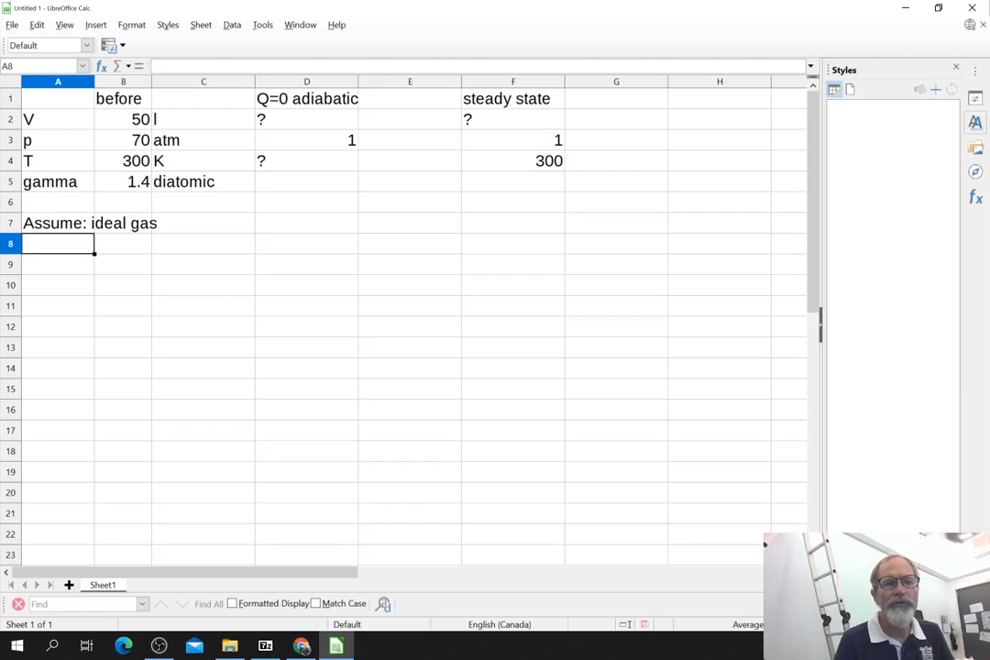
Extend the ideal gas note in A7 with "--> pV=nRT (nR constant)"
left_click(53, 228)
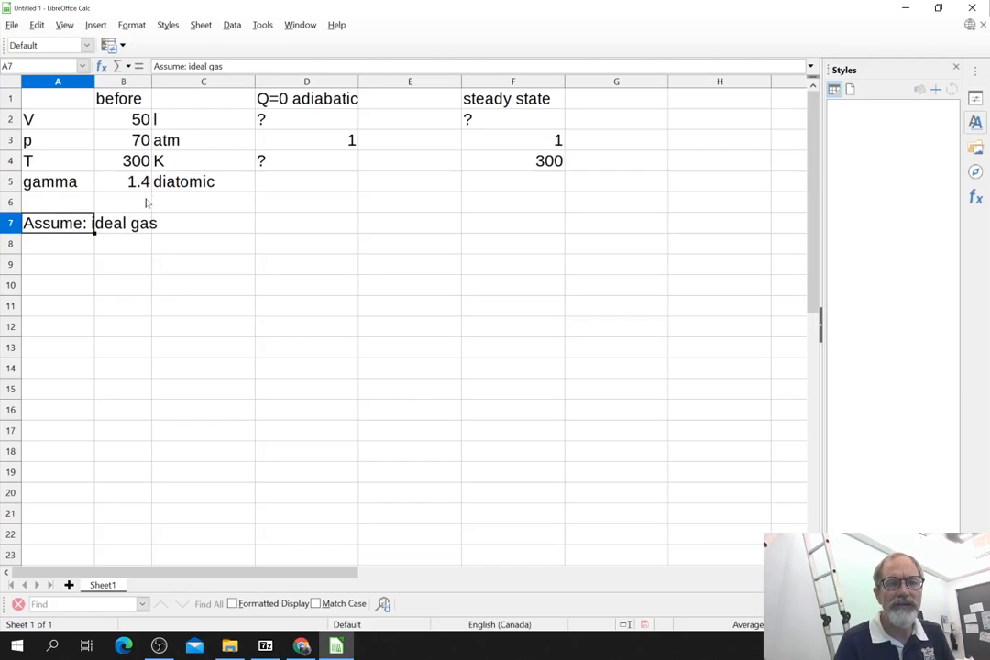
left_click(229, 72)
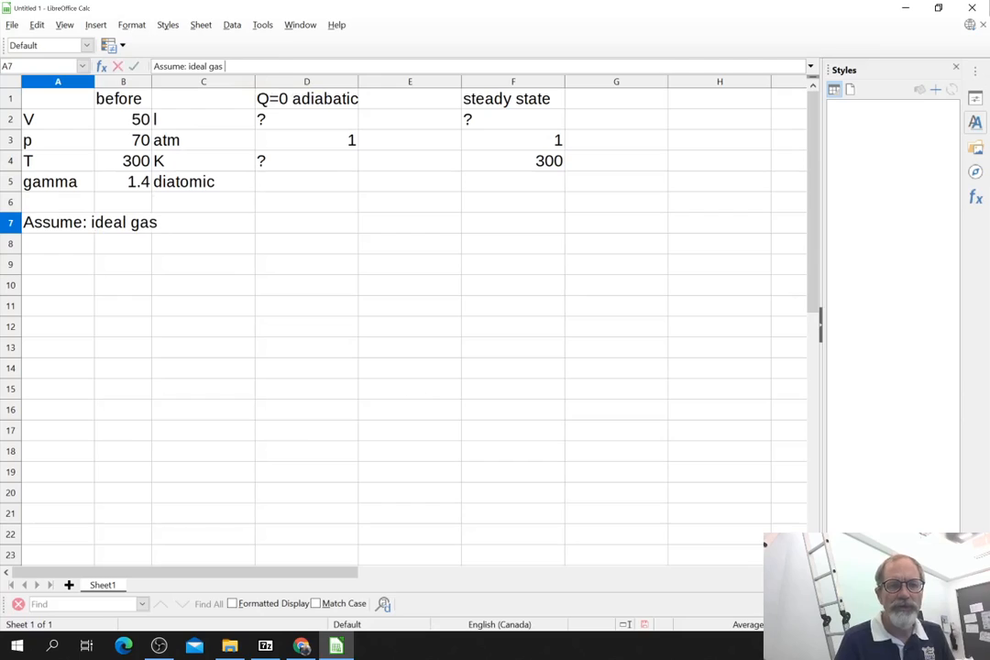
type("-->")
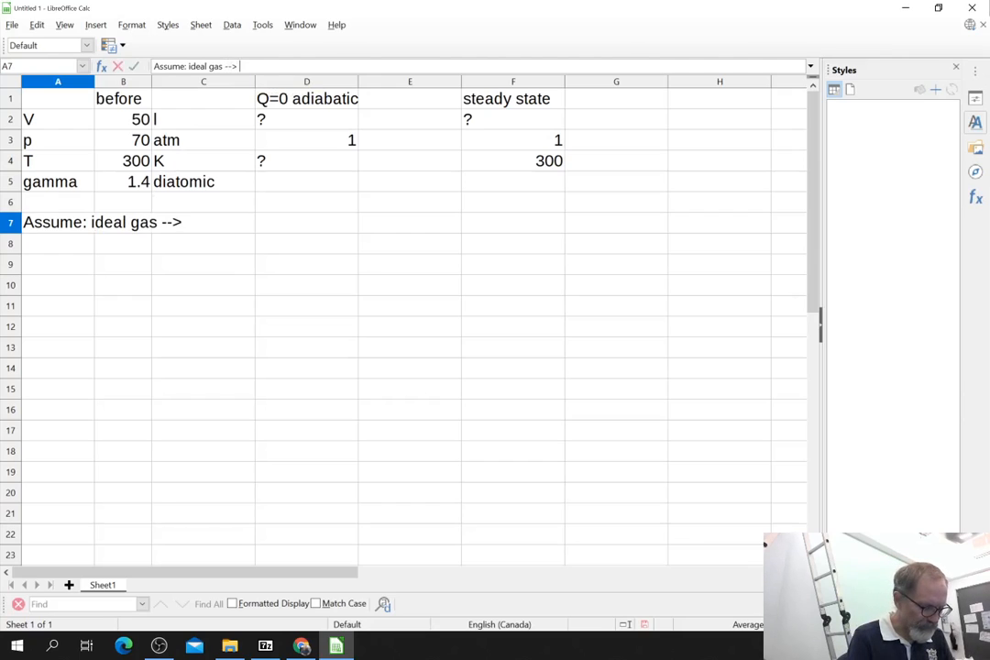
type(" pV")
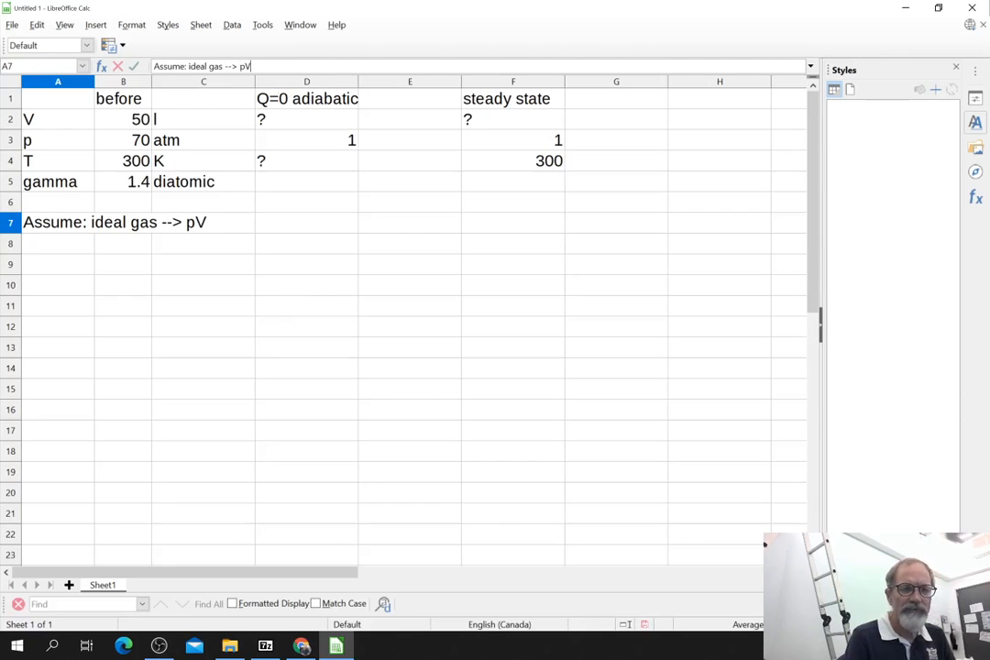
type("=n")
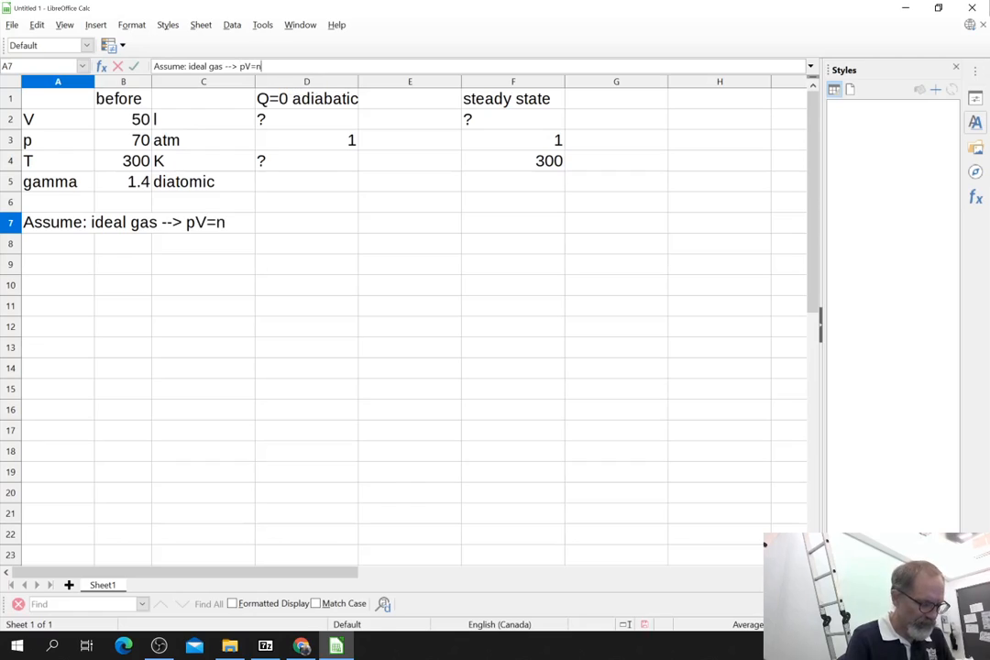
type("RT")
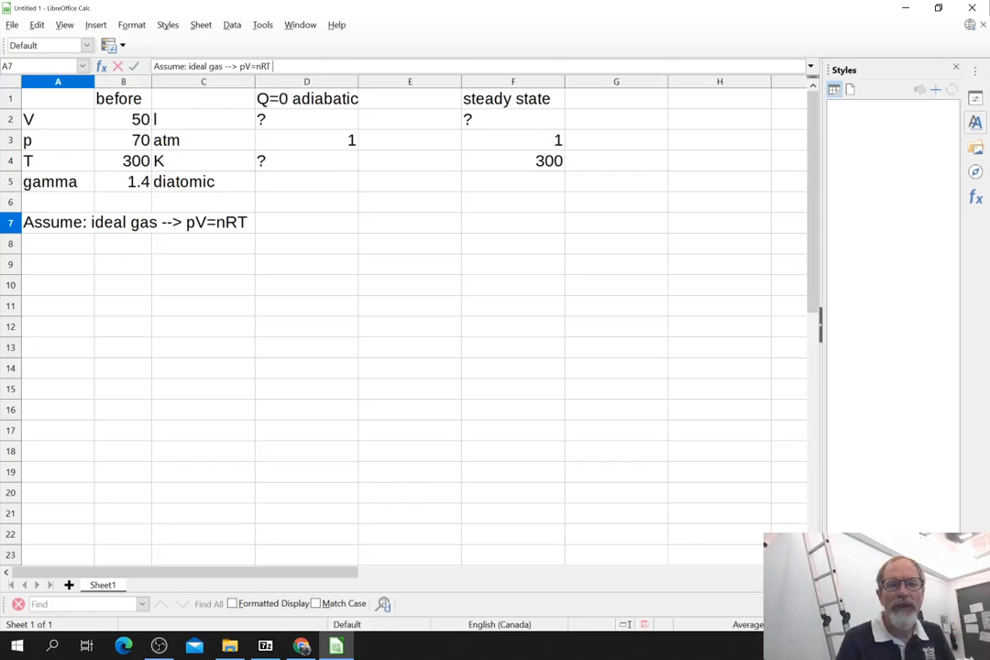
type(" (")
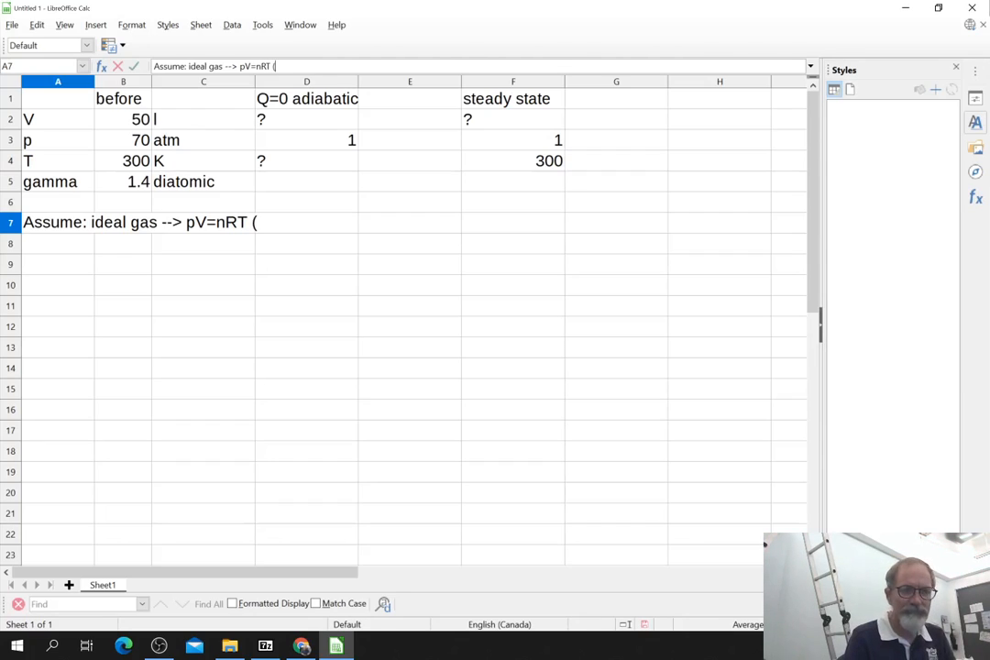
type("nR constant)")
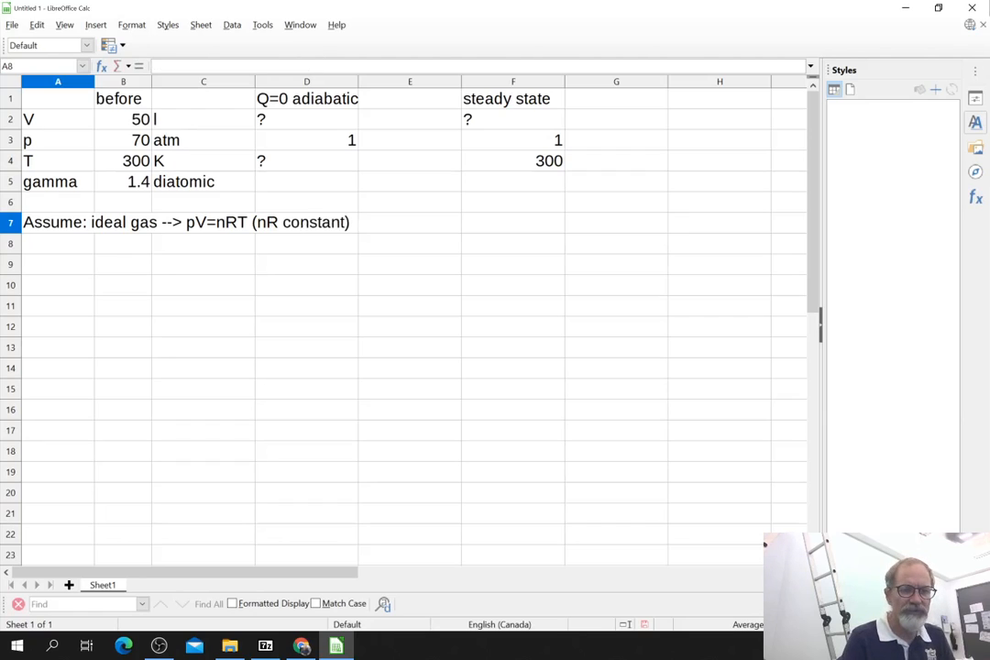
key("Return")
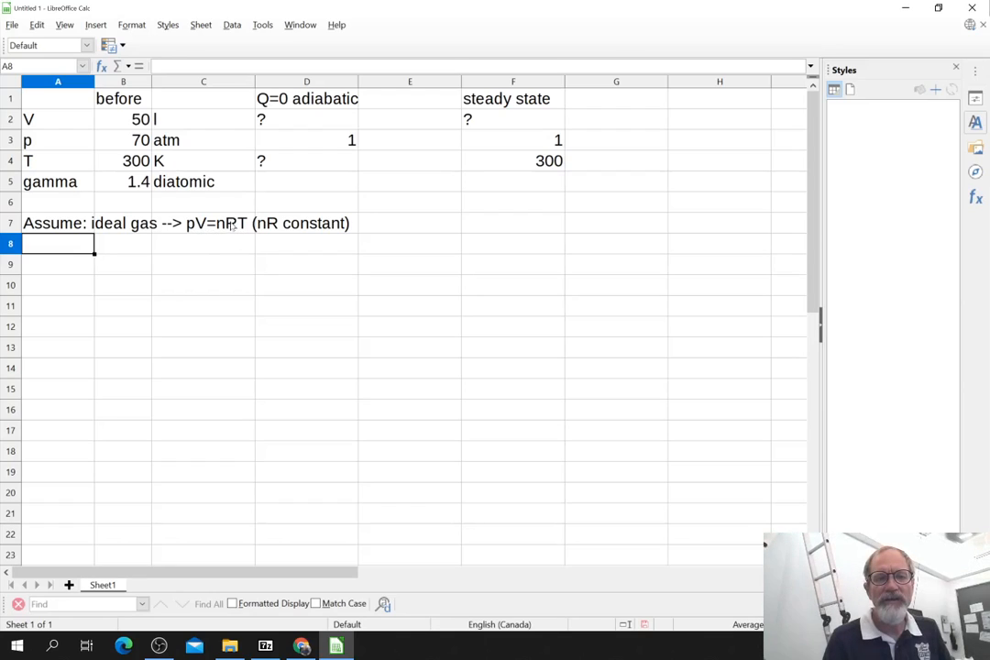
Enter the label pV/T in A9, below the ideal gas assumption
left_click(511, 182)
left_click(554, 124)
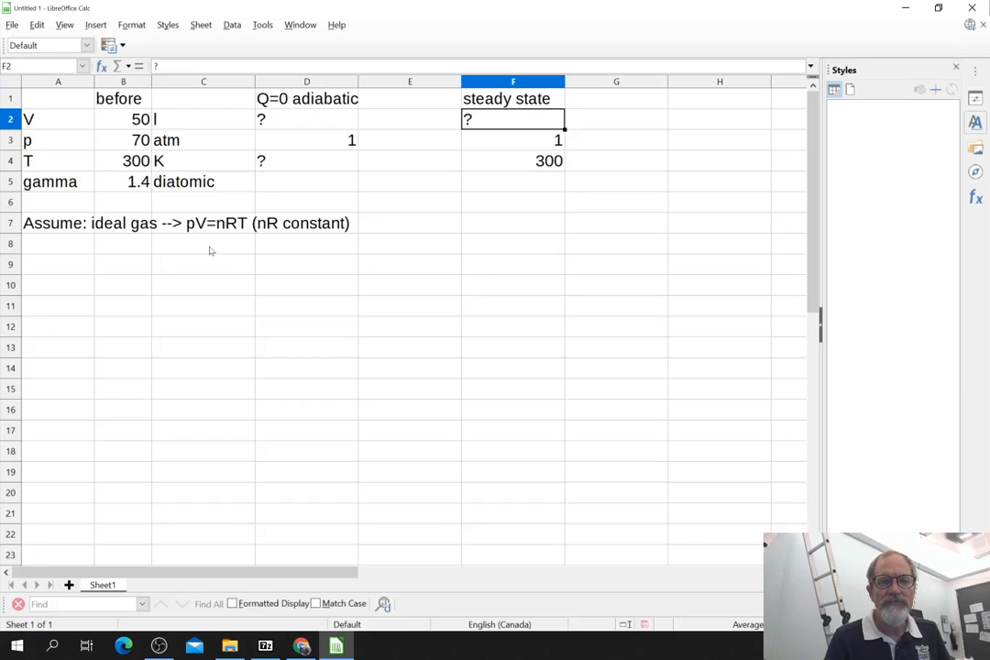
left_click(12, 222)
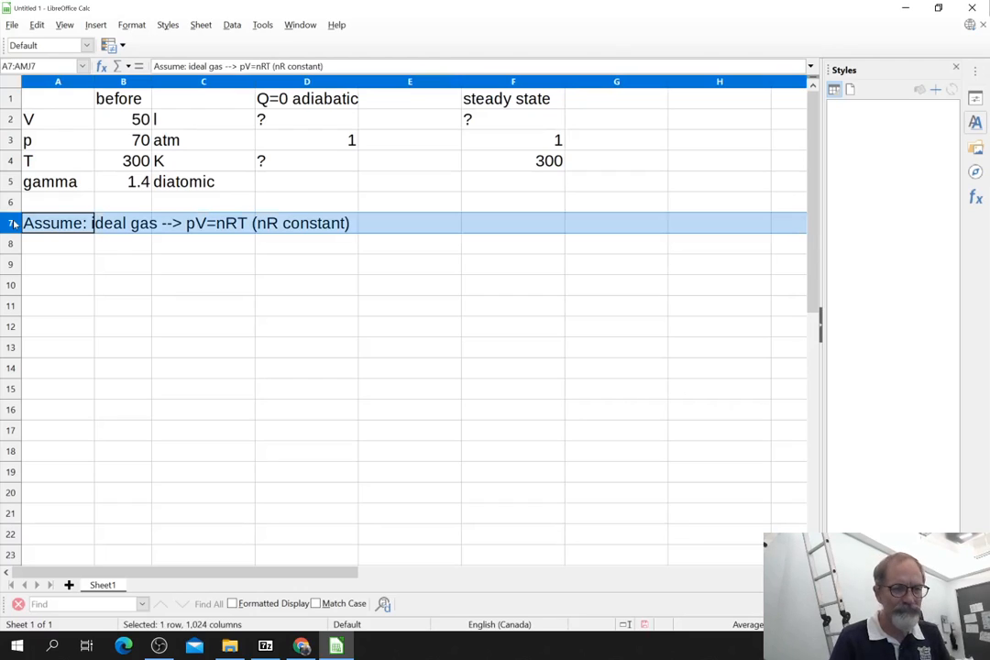
left_click(58, 268)
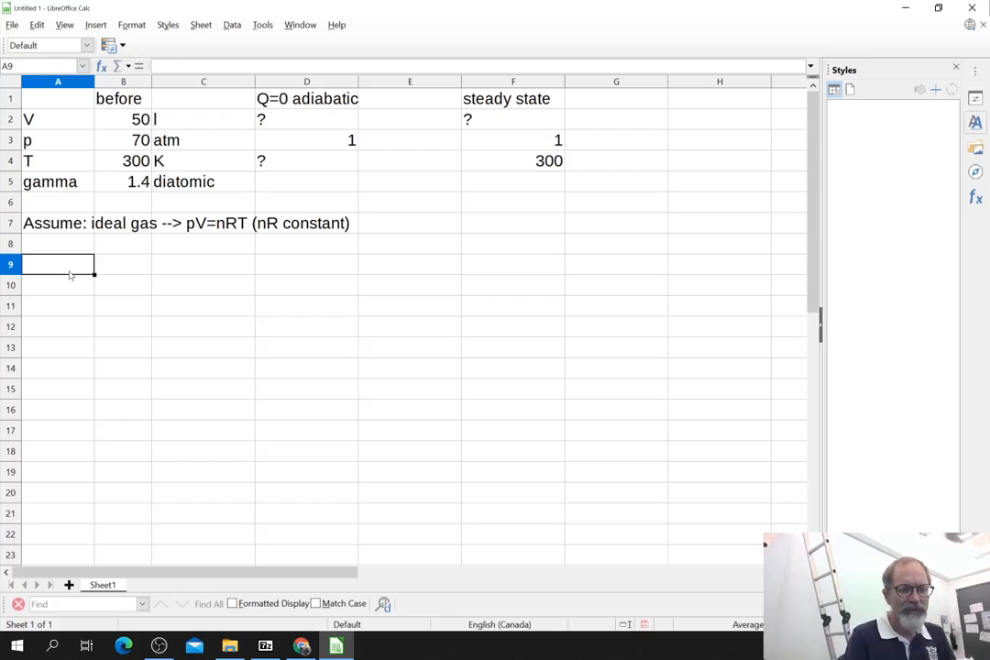
type("p")
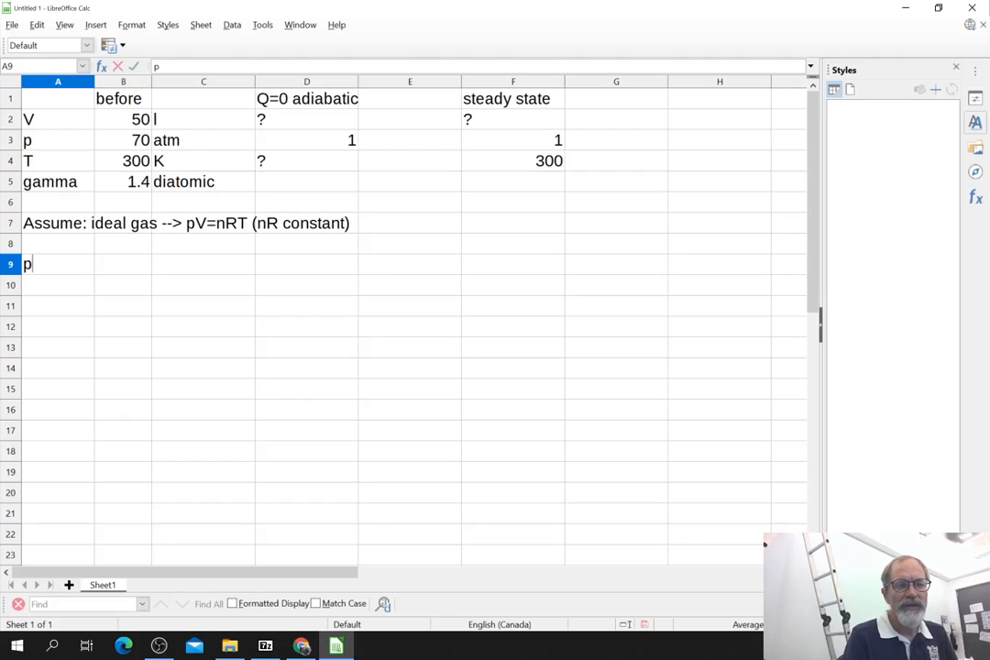
type("V/T")
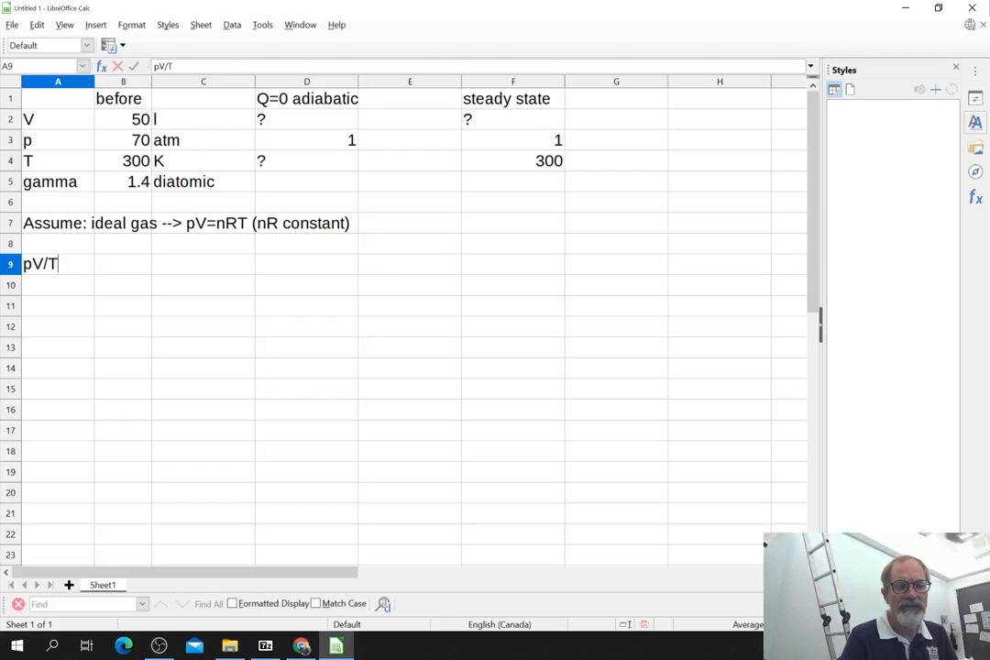
key("Tab")
Calculate pV/T for the initial state in B9 with the formula =B3*B2/B4
type("=")
key("Up")
key("Up")
key("Up")
key("Up")
key("Up")
key("Up")
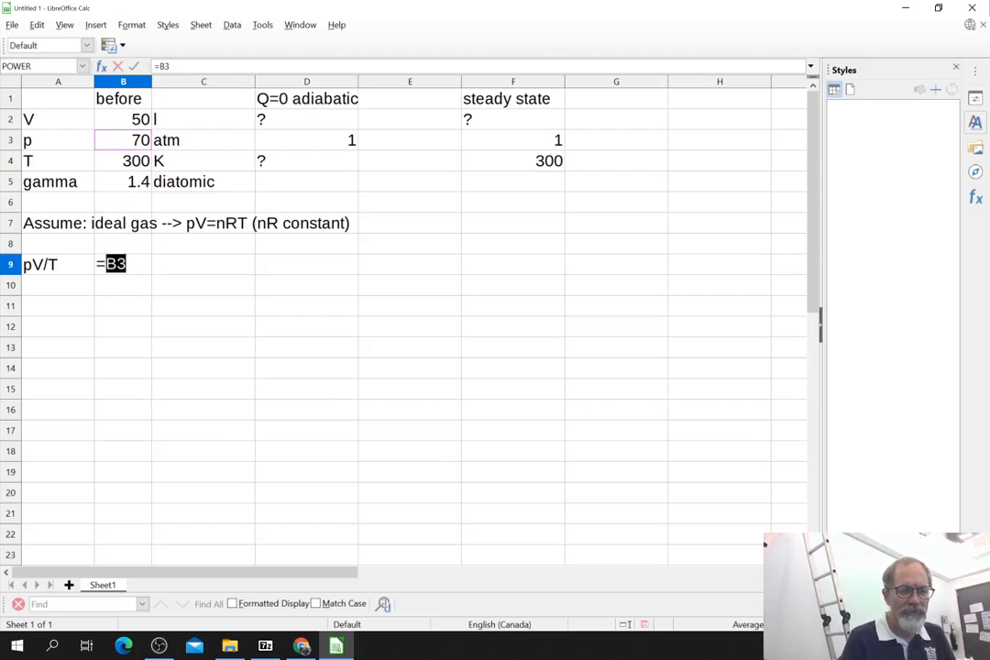
type("*")
key("Up")
key("Up")
key("Up")
key("Up")
key("Up")
key("Up")
key("Up")
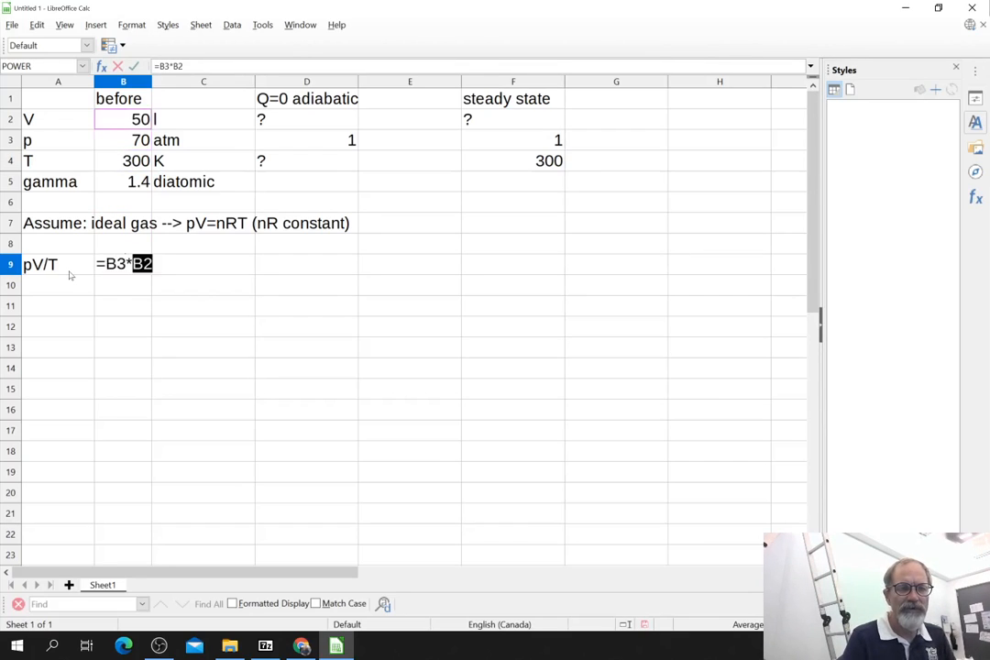
type("/")
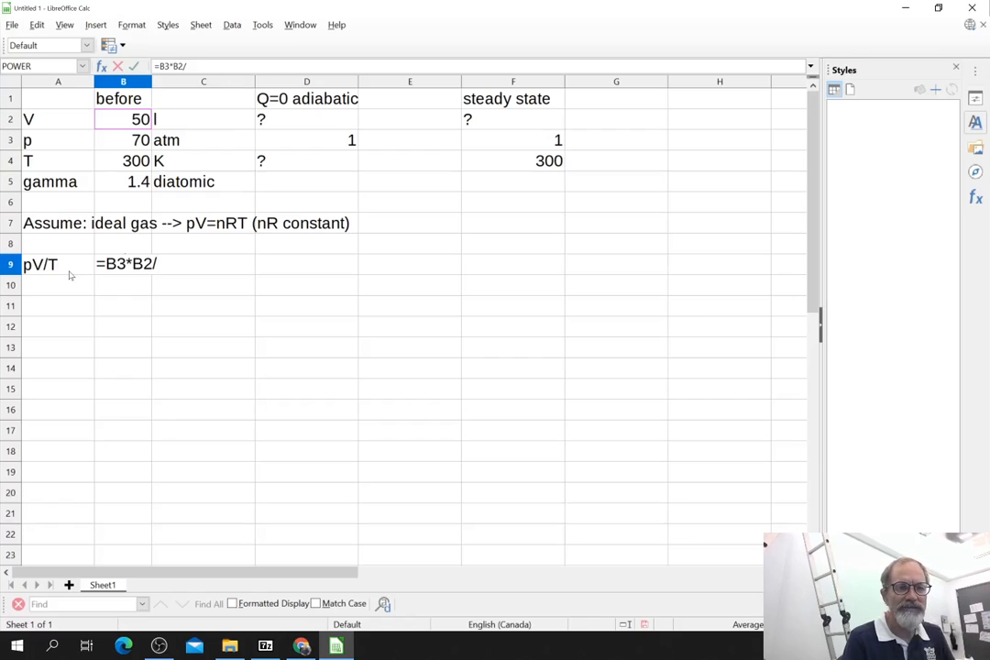
key("Up")
key("Up")
key("Up")
key("Up")
key("Up")
key("Up")
key("Down")
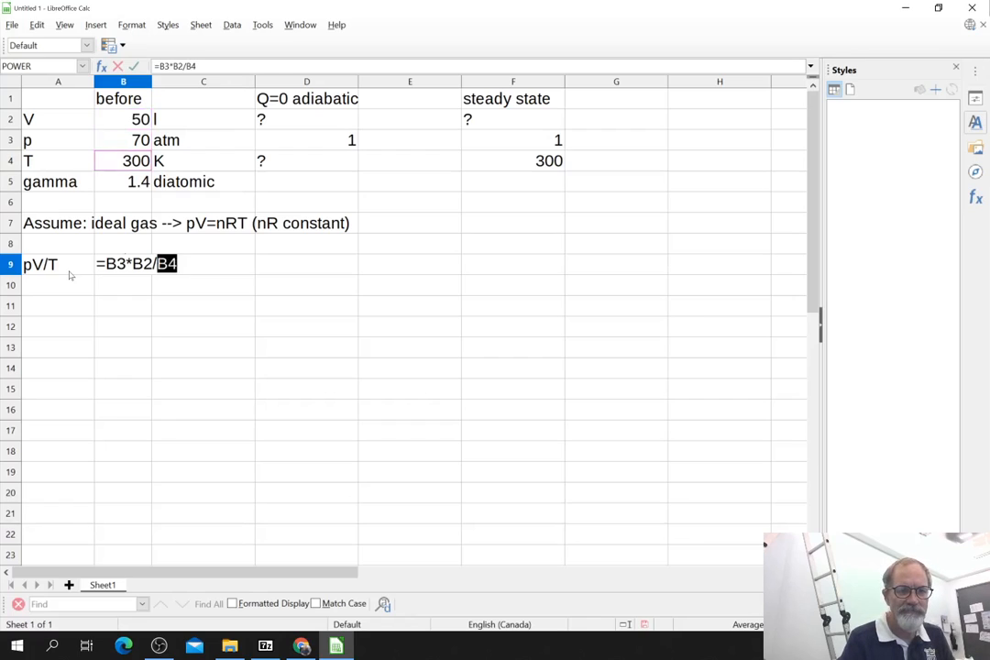
key("Return")
key("Up")
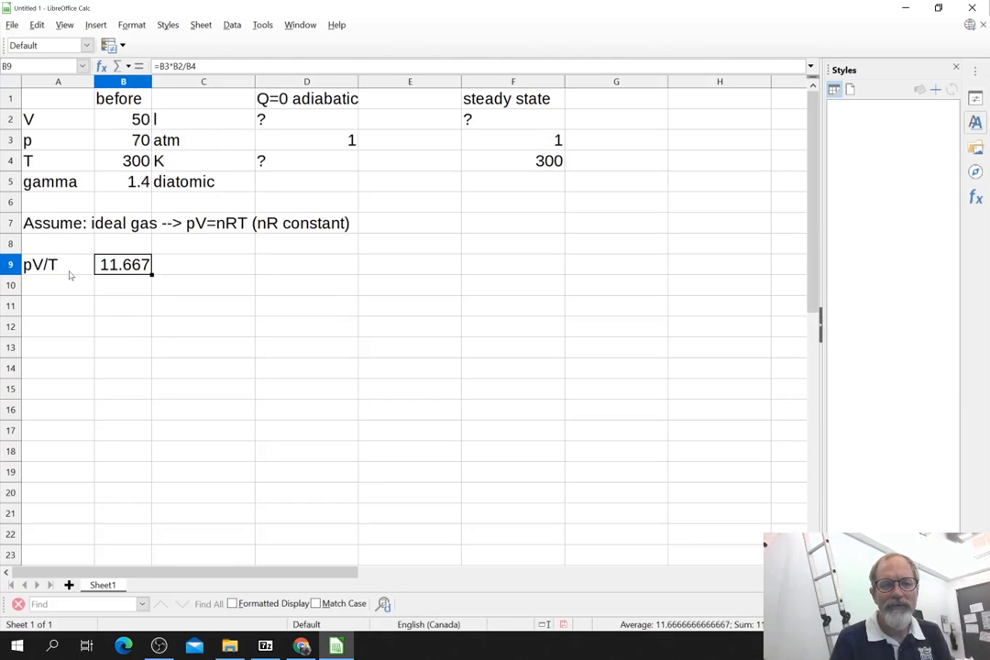
Replace the unknown steady-state volume in F2 with the formula =F4*B9/F3
key("Right")
key("Right")
key("Right")
key("Right")
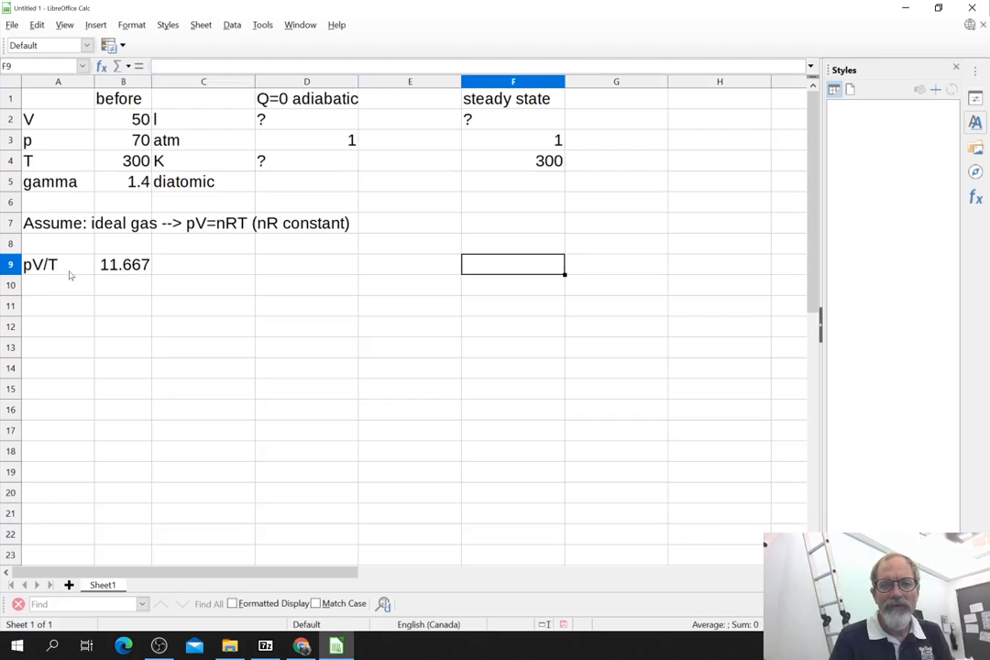
key("Up")
key("Up")
key("Up")
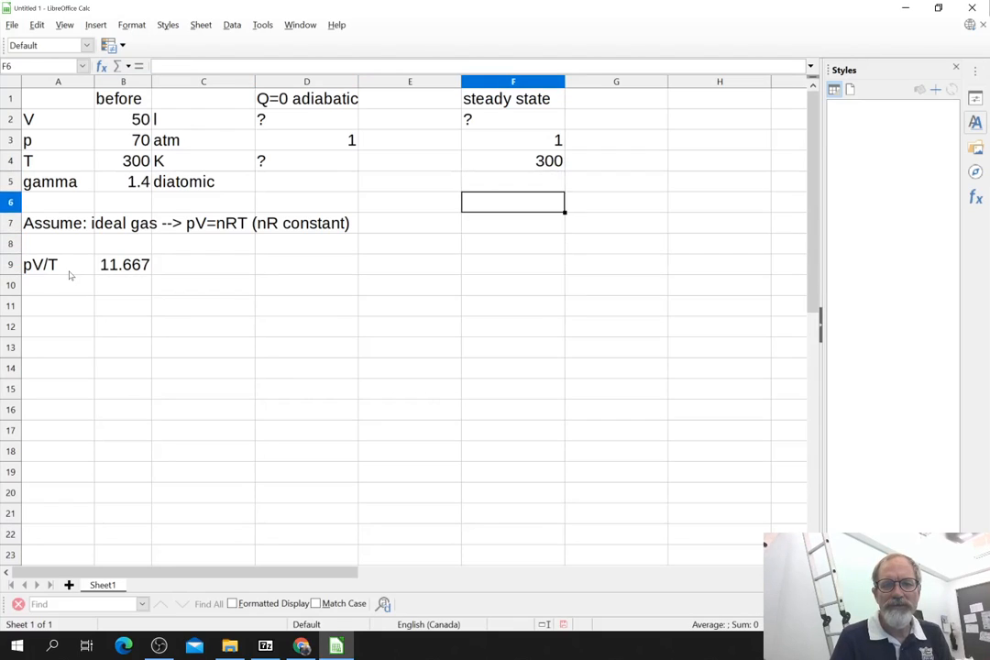
key("Down")
key("Down")
key("Down")
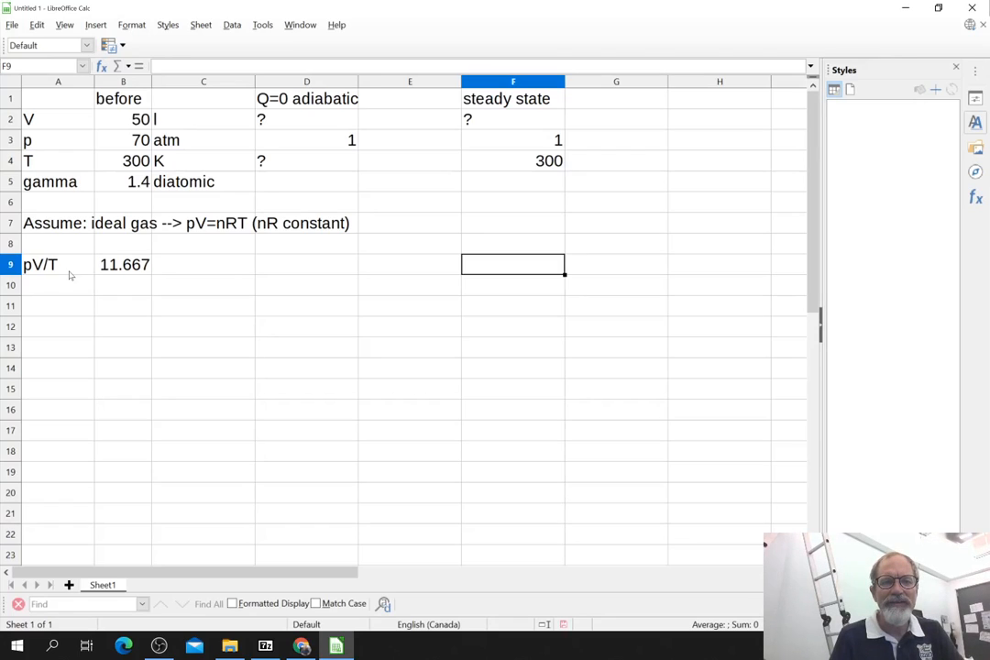
key("Up")
key("Up")
key("Up")
key("Up")
key("Up")
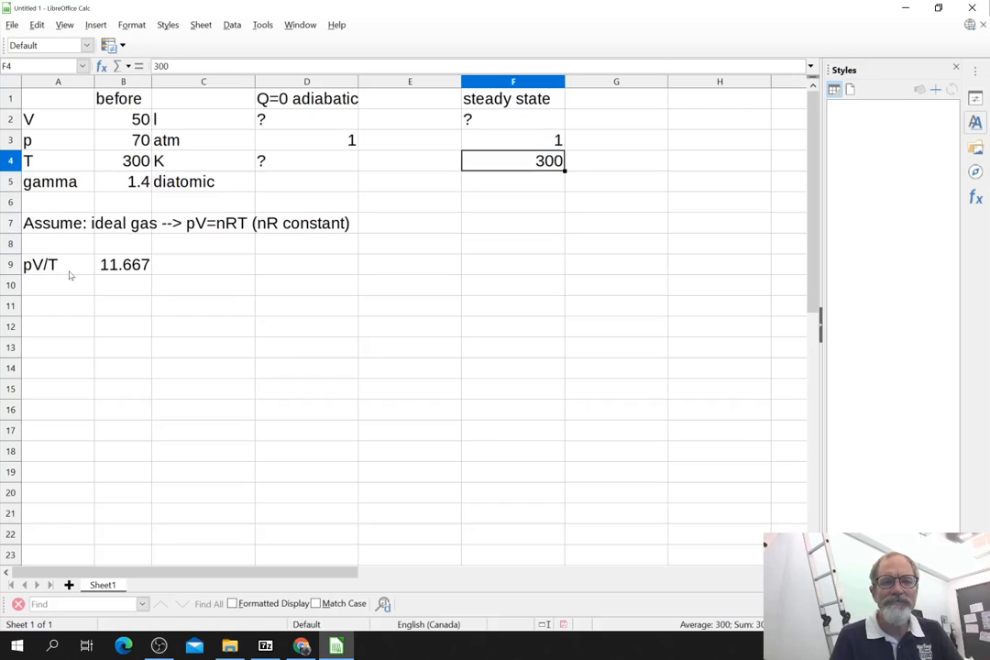
key("Up")
key("Up")
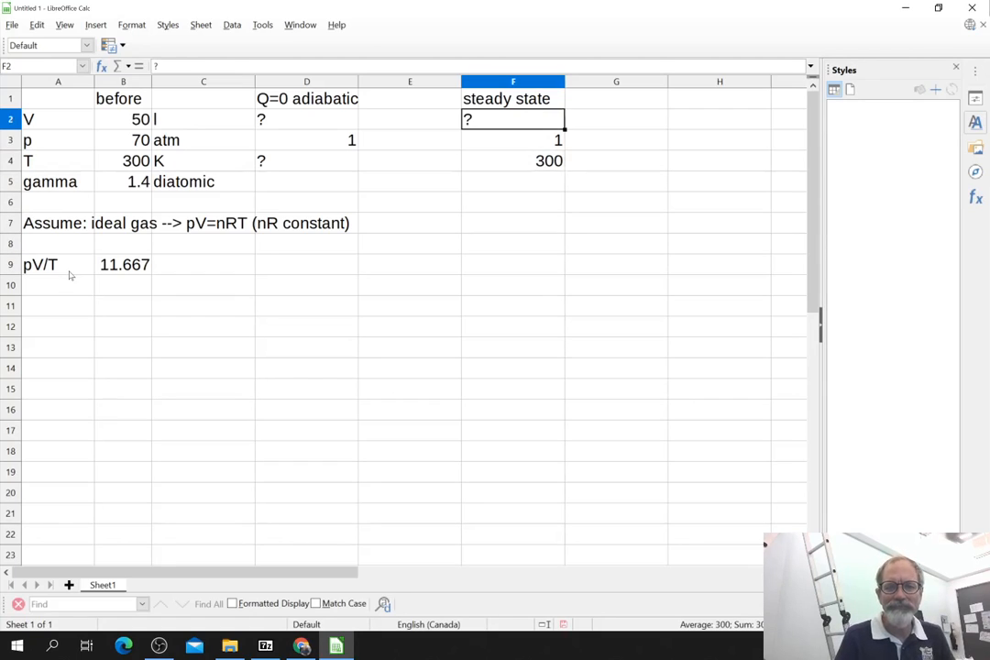
type("=")
key("Down")
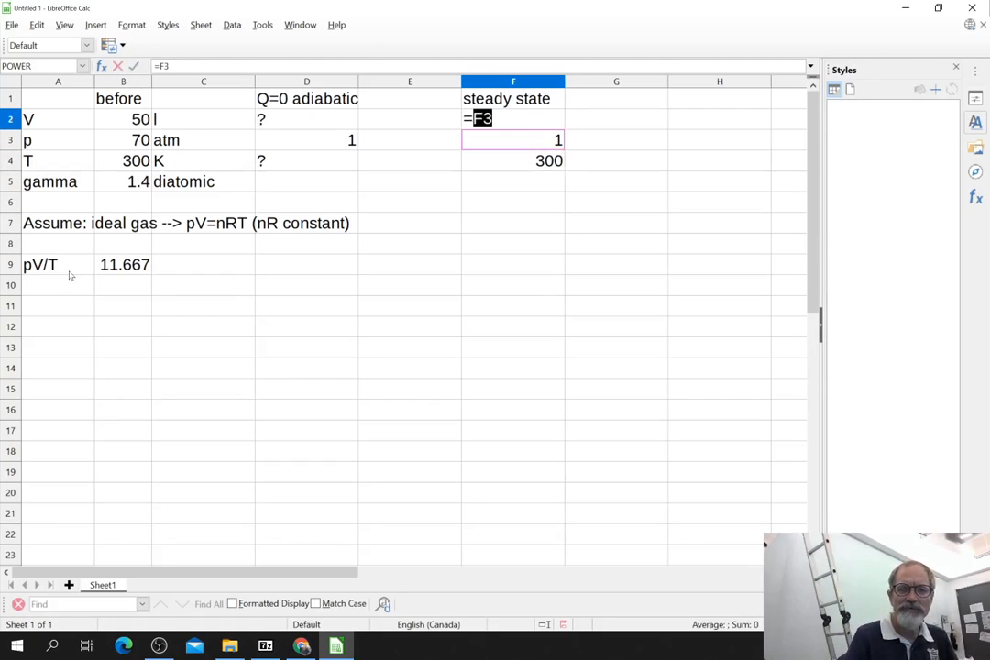
key("Down")
type("*")
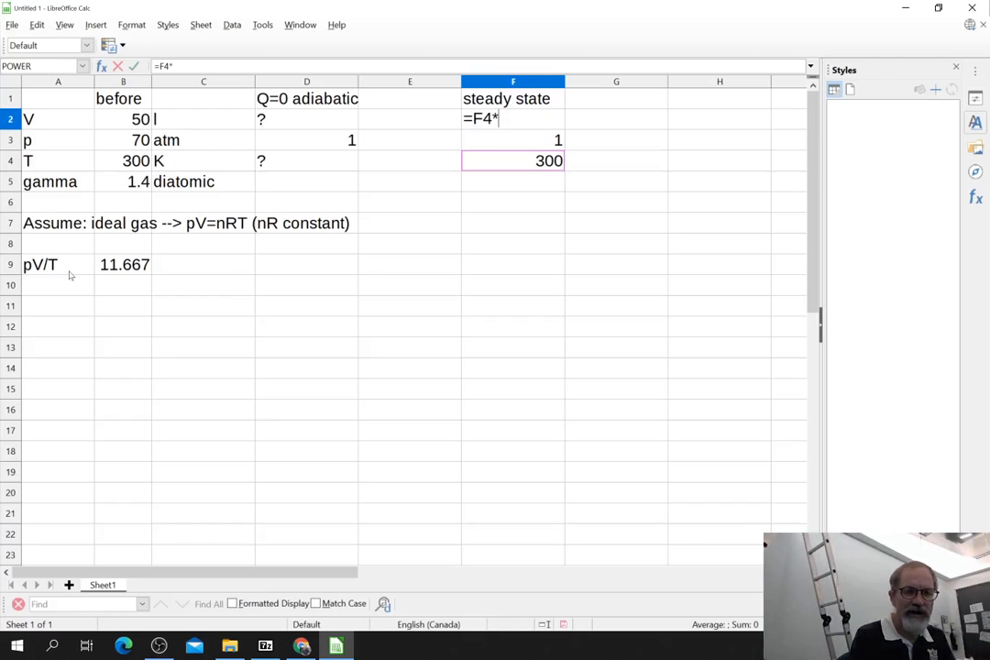
key("Down")
key("Down")
key("Down")
key("Down")
key("Left")
key("Left")
key("Left")
key("Left")
key("Down")
key("Down")
key("Down")
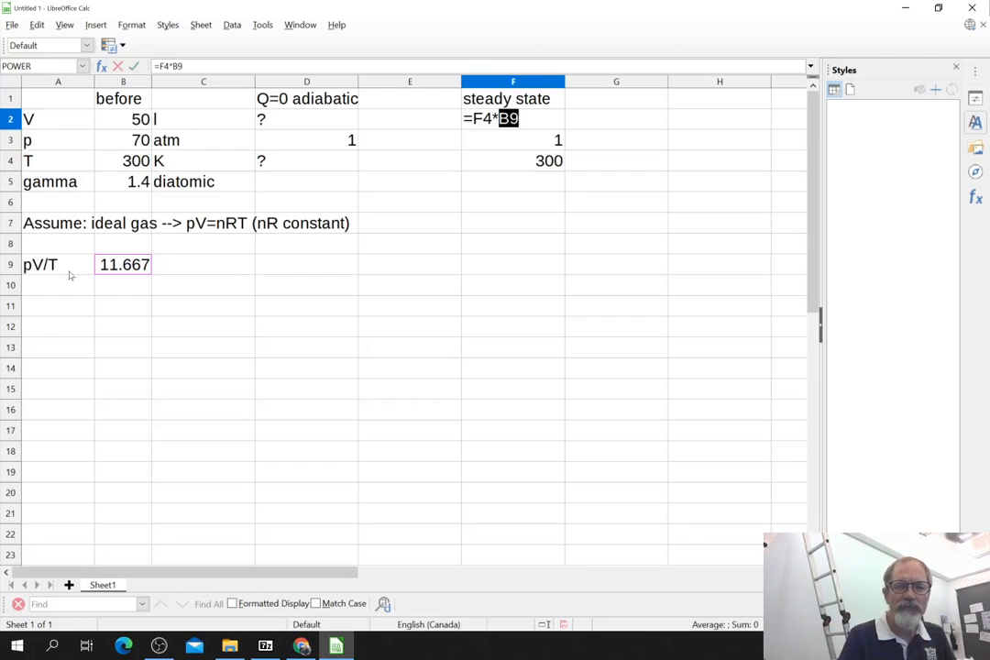
type("/")
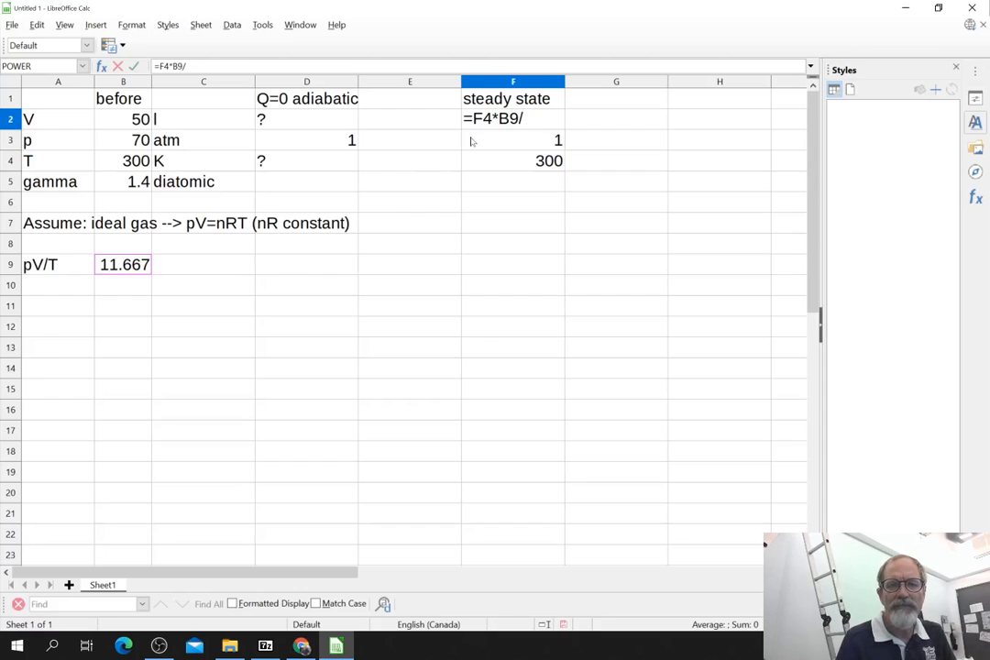
left_click(514, 145)
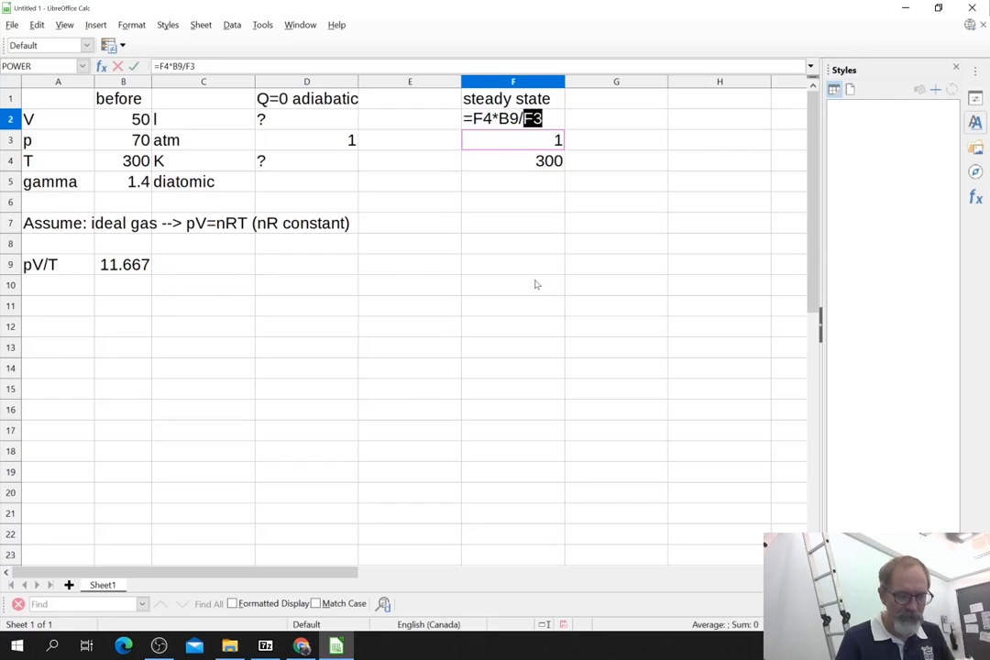
key("Return")
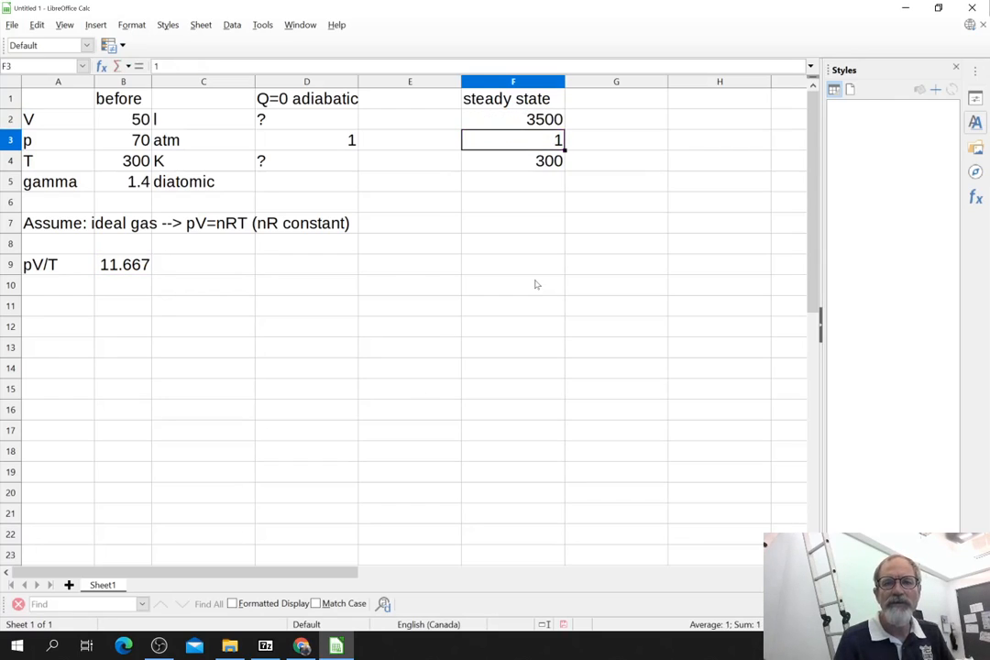
Review the steady-state values in F2:F4 and the pV/T constant in row 9 against the adiabatic unknowns in column D
left_click(540, 127)
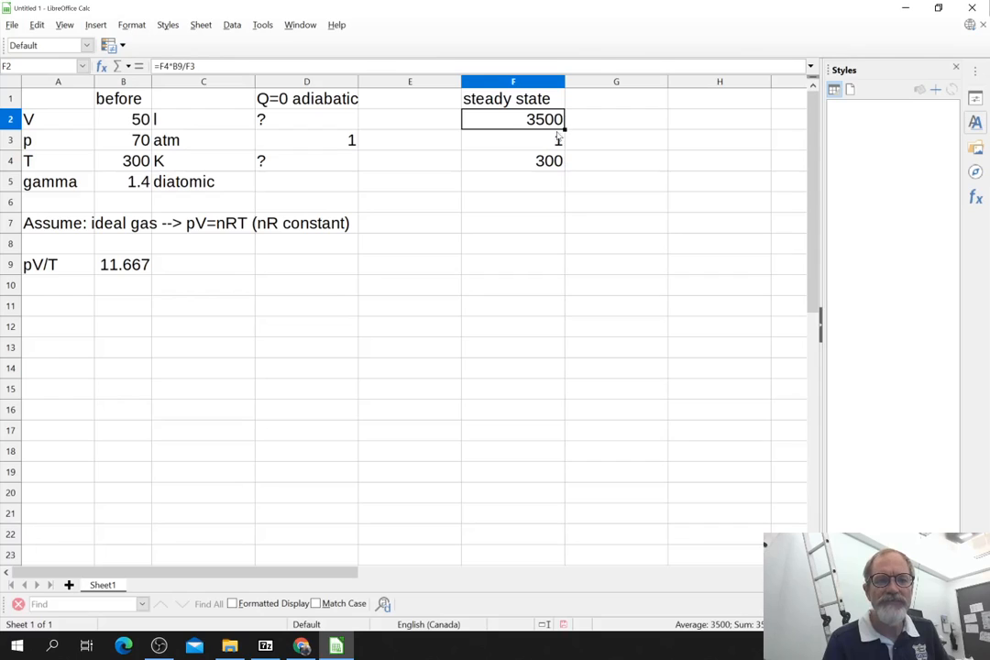
left_click_drag(540, 124, 521, 165)
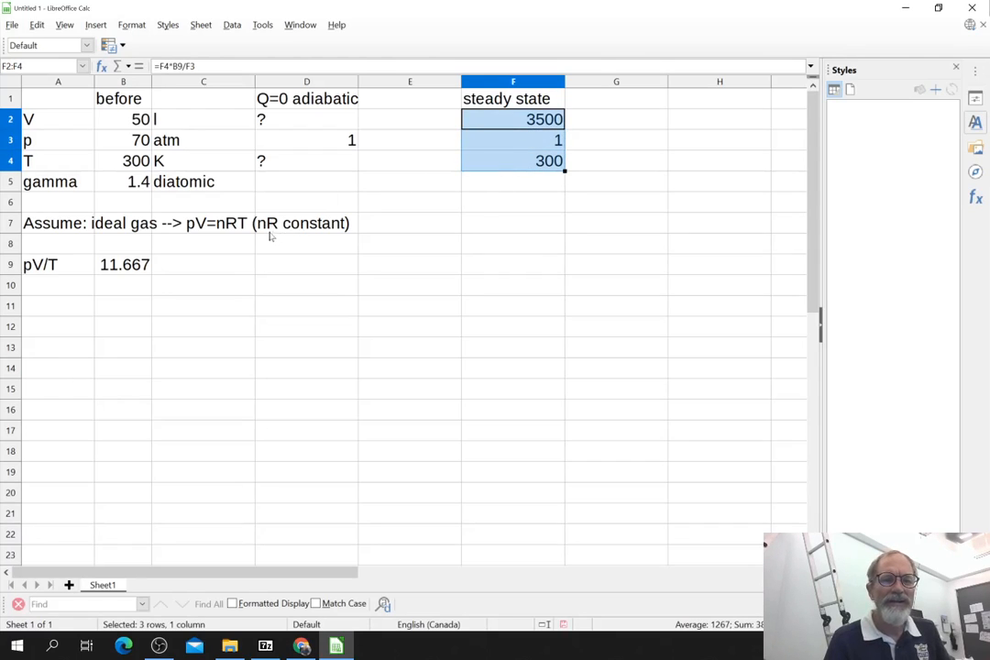
left_click_drag(41, 266, 110, 266)
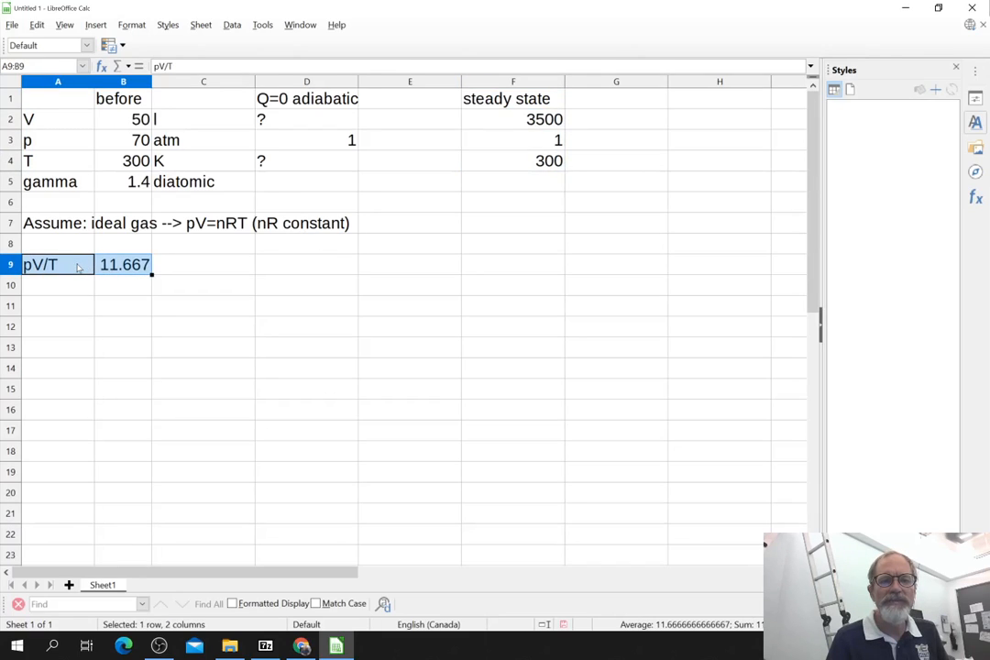
left_click_drag(289, 129, 284, 166)
left_click(290, 187)
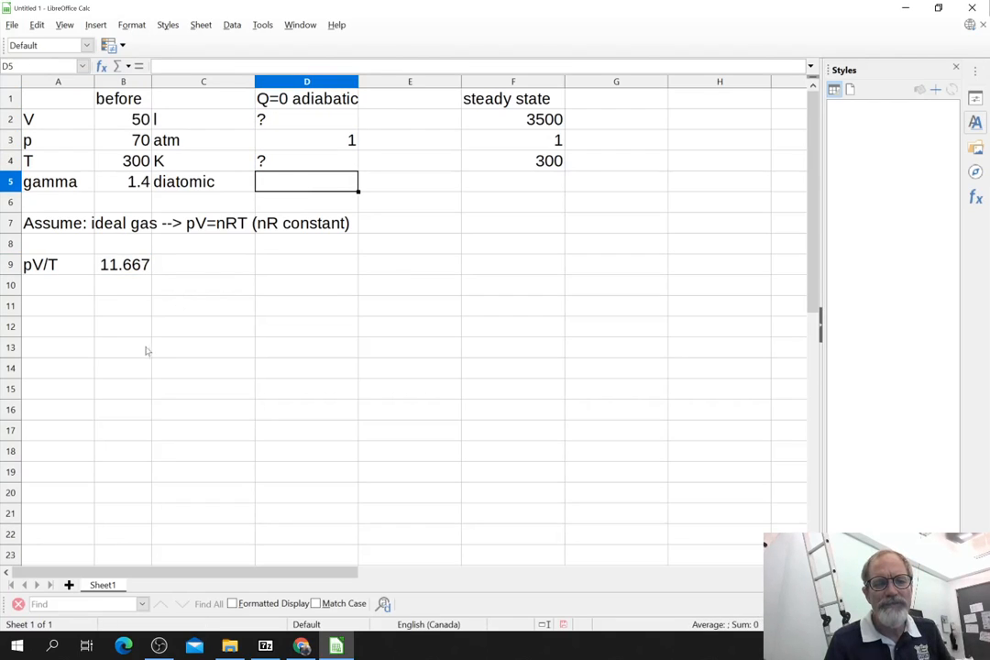
left_click(215, 287)
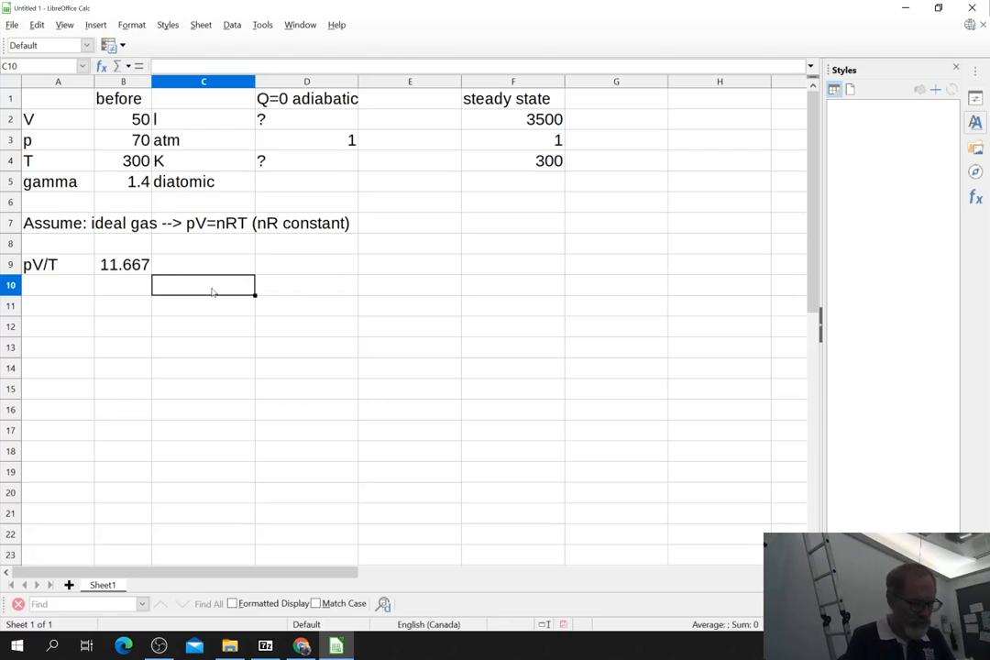
Enter the adiabatic constant label p*V^gamma in C10
type("p*")
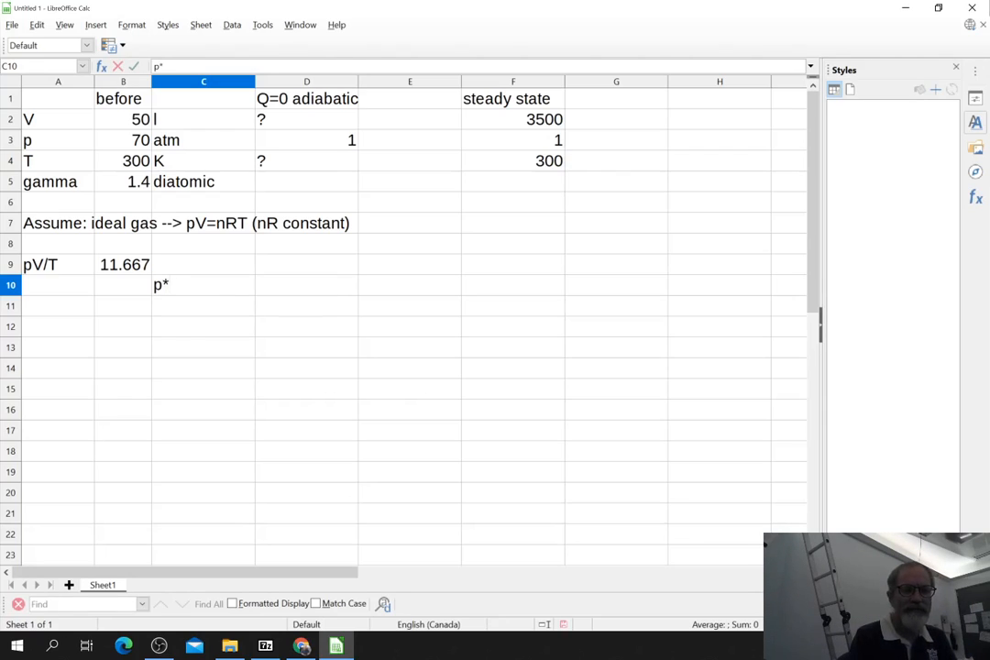
type("V")
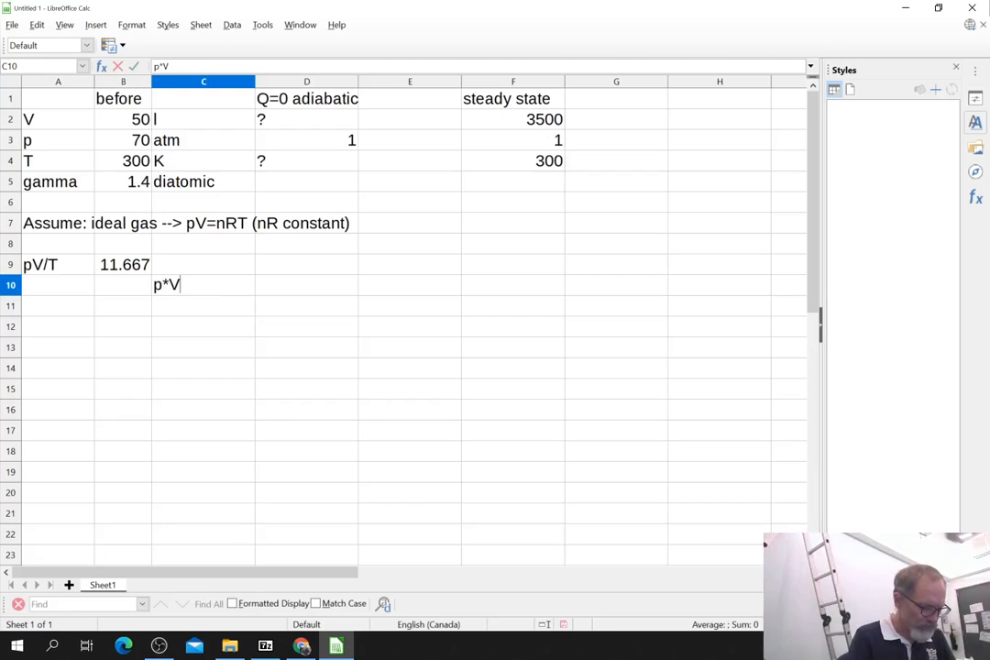
type("^")
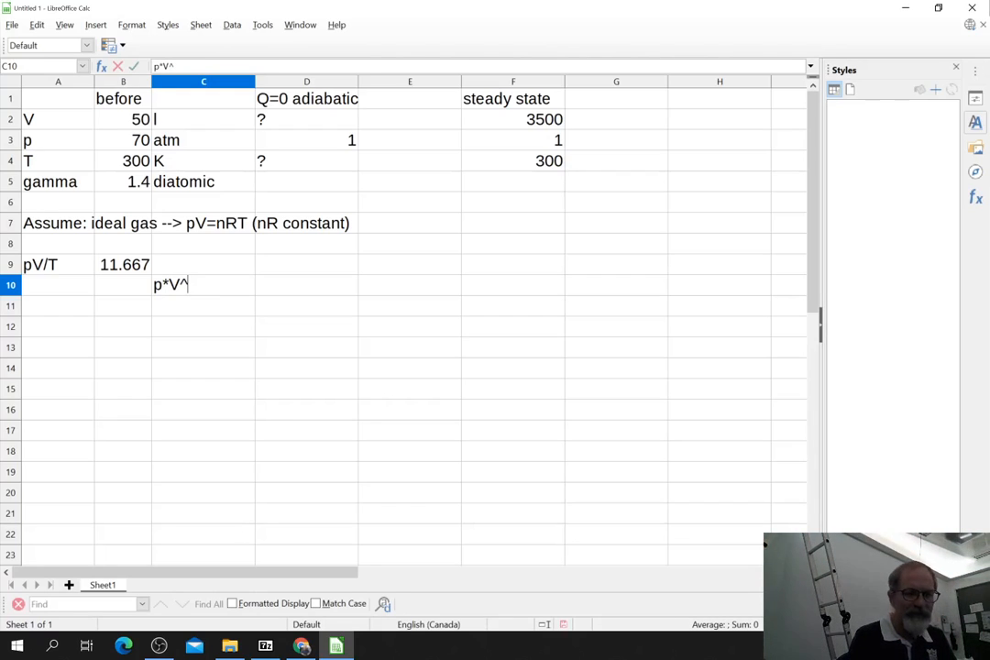
type("gamma")
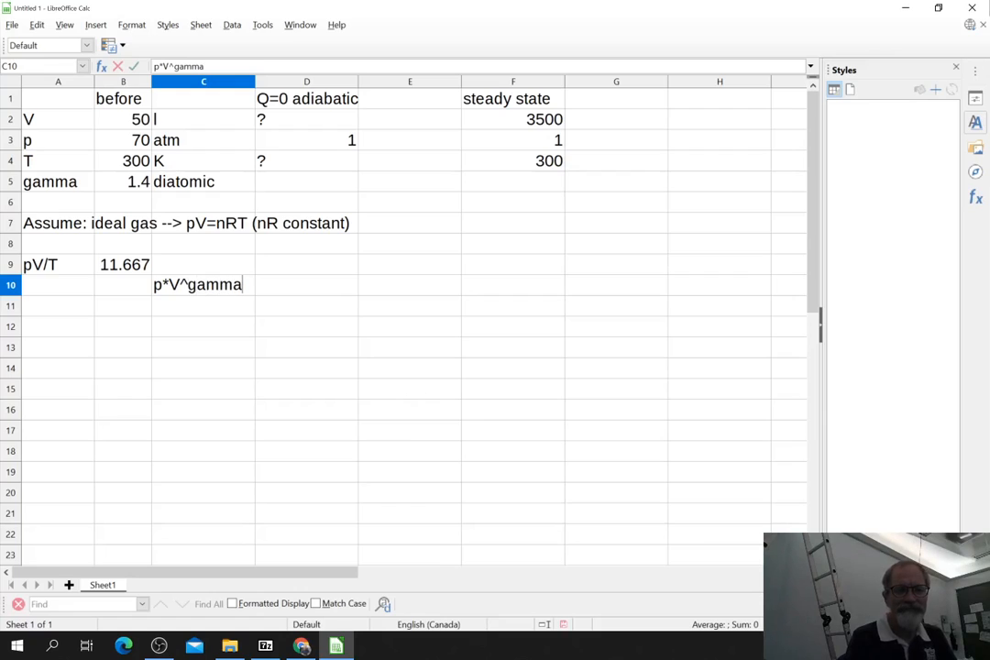
key("Return")
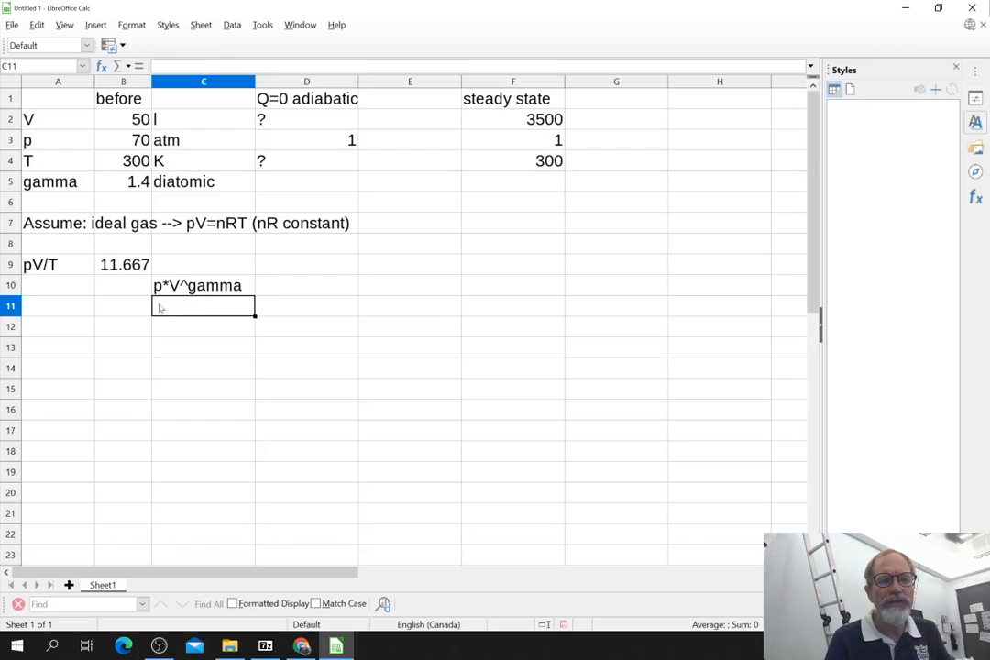
Move the p*V^gamma label from C10 to A11, under the pV/T row
left_click(80, 305)
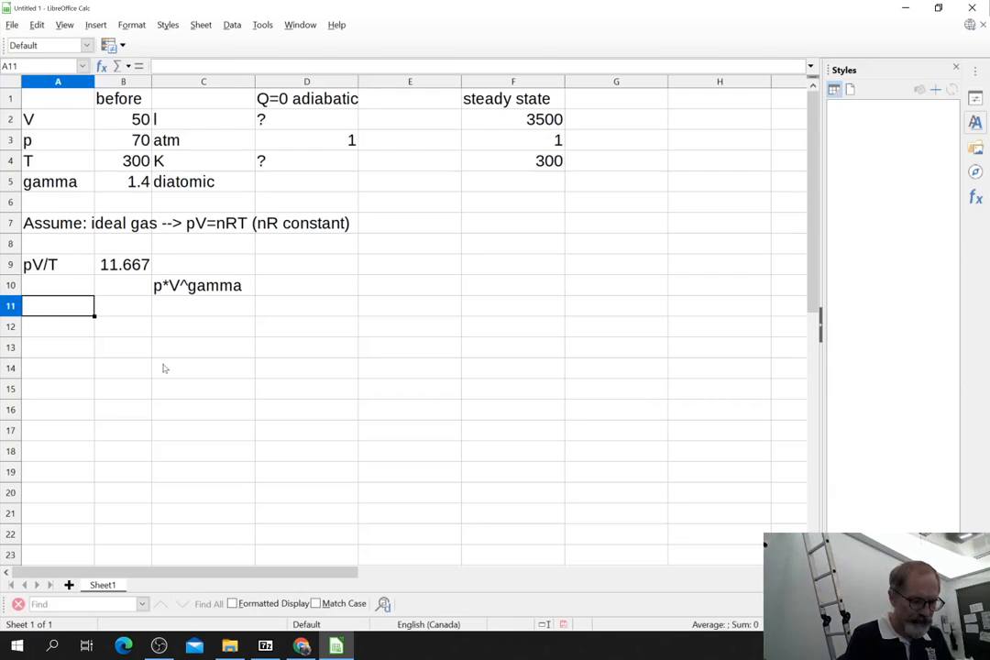
left_click(195, 288)
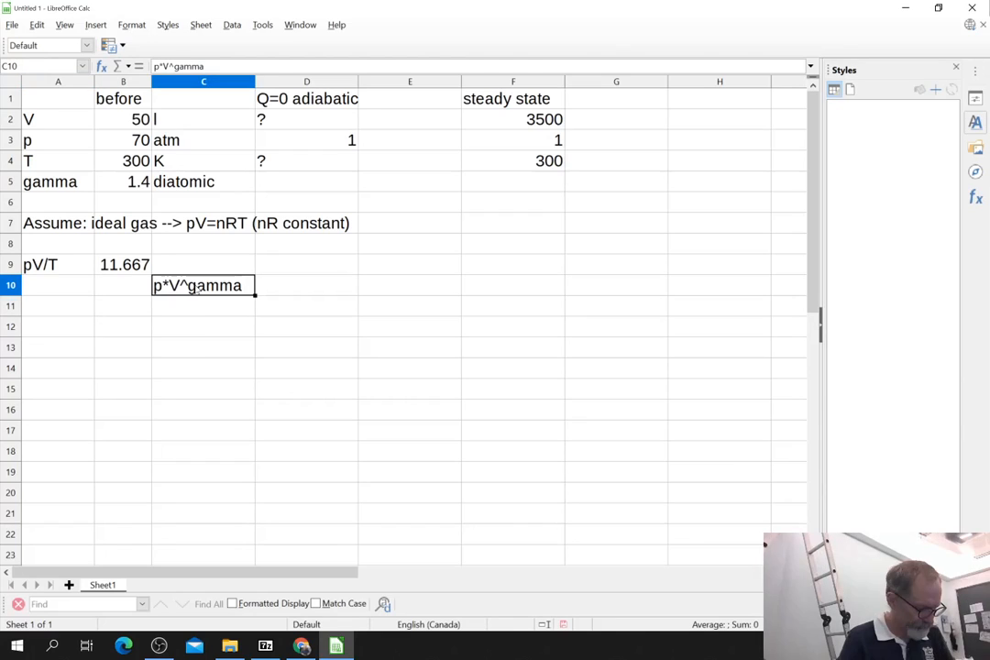
key("ctrl+x")
left_click(55, 309)
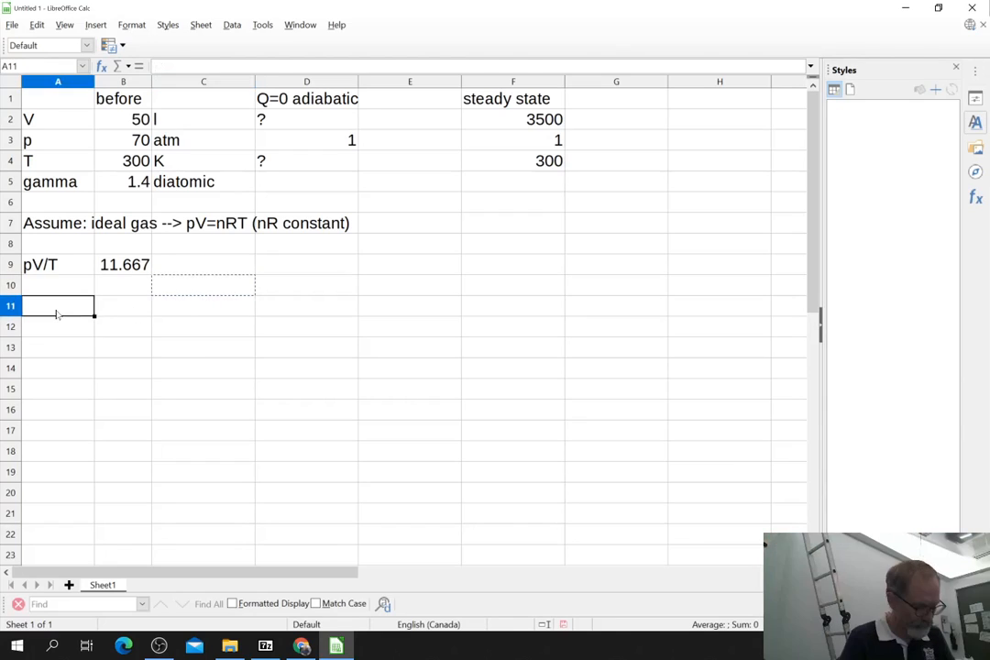
key("ctrl+v")
Calculate the adiabatic constant for the initial state in B11 with the formula =B3*POWER(B2,B5)
left_click(117, 312)
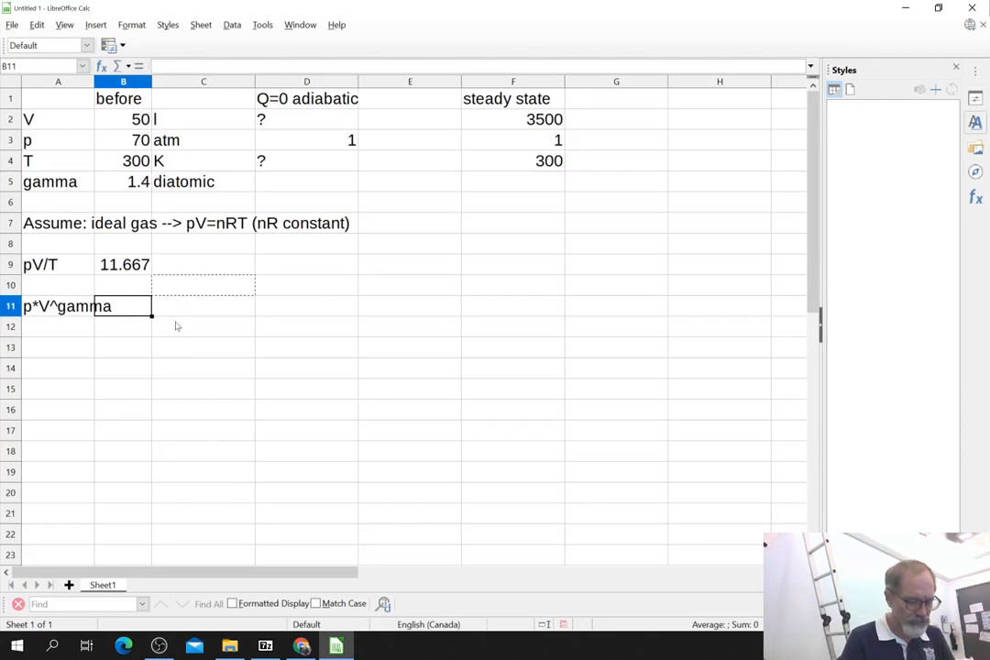
type("=")
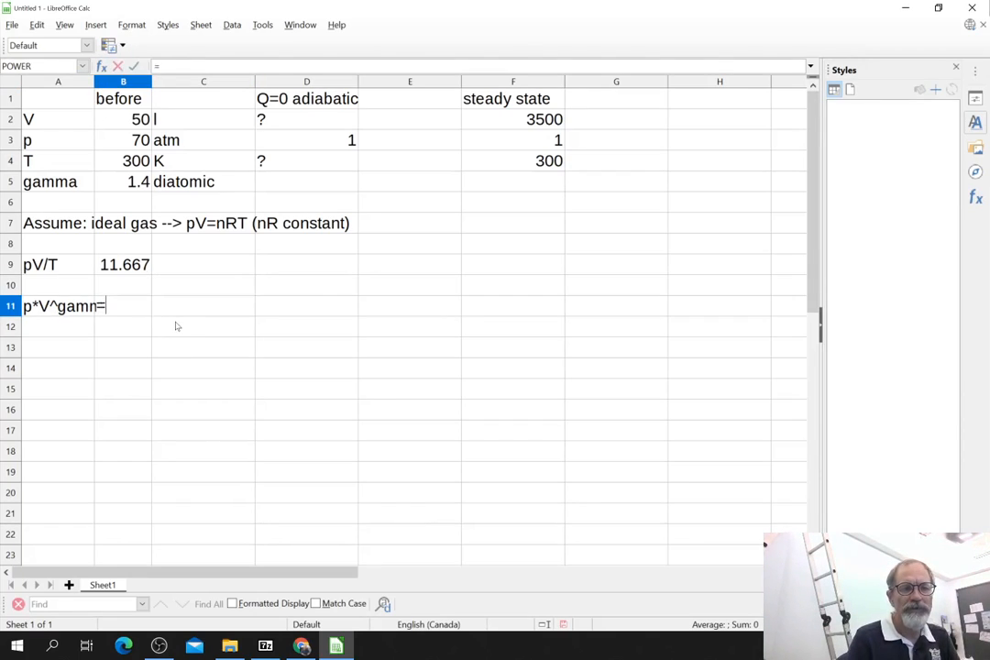
key("Up")
key("Up")
key("Up")
key("Up")
key("Up")
key("Up")
key("Up")
key("Up")
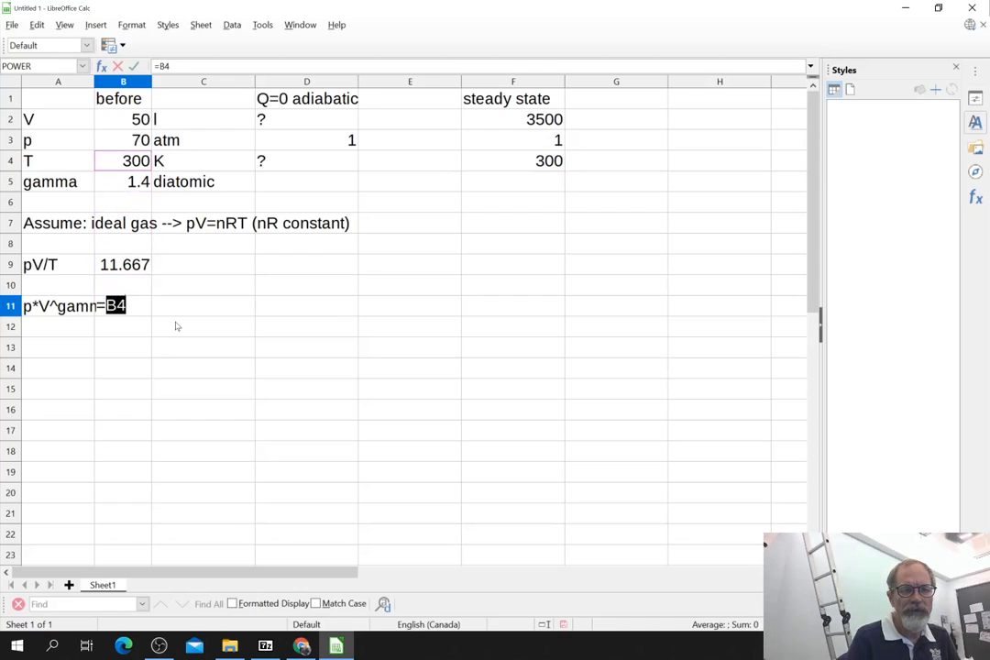
type("*")
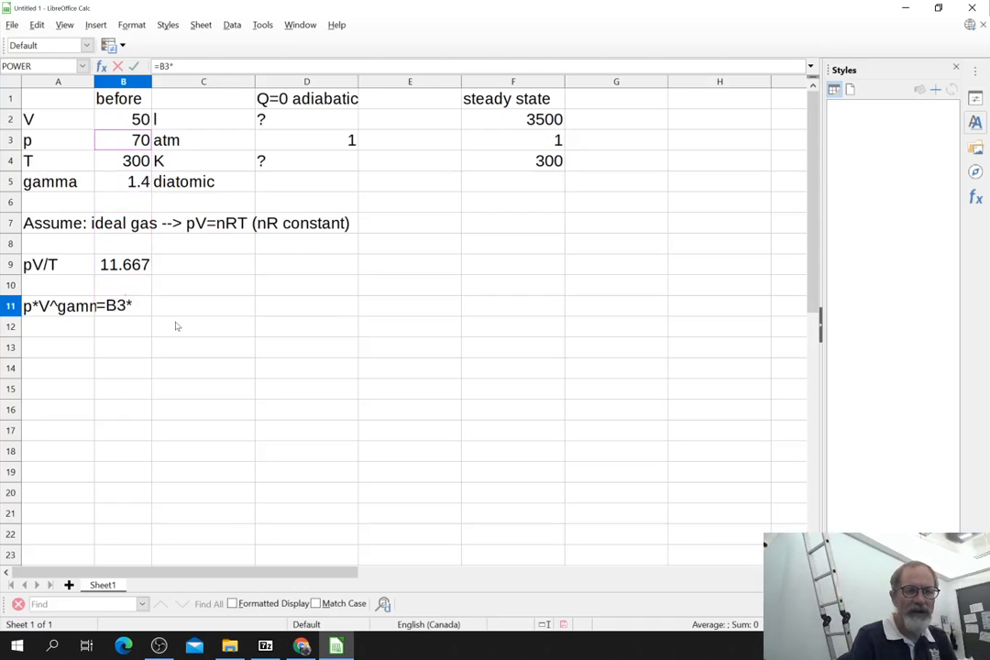
type("power")
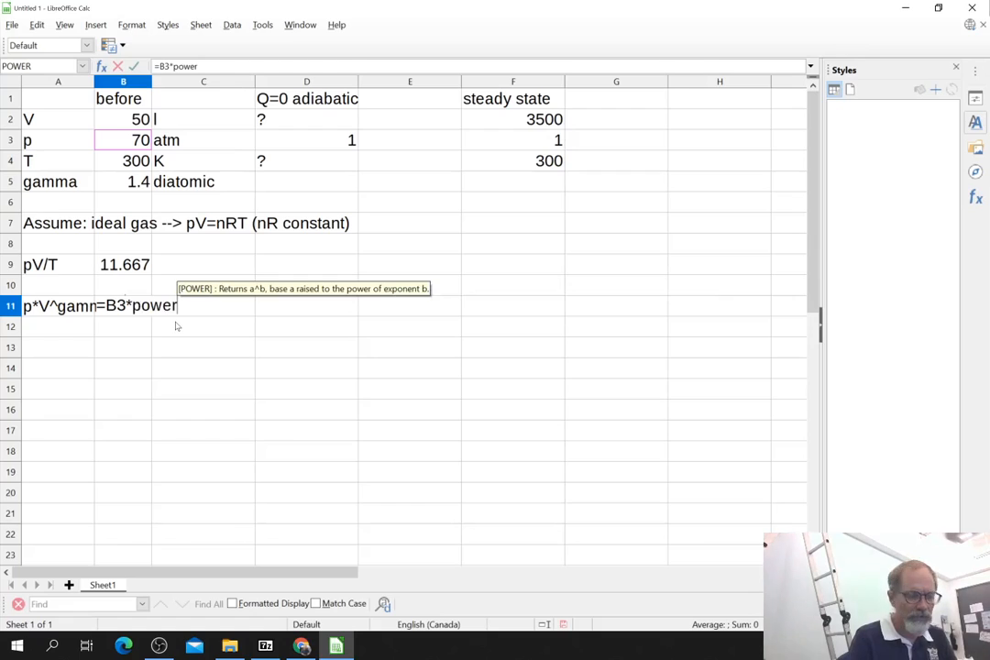
type("(")
key("Up")
key("Up")
key("Up")
key("Up")
key("Up")
key("Up")
key("Up")
key("Up")
key("Up")
type(",")
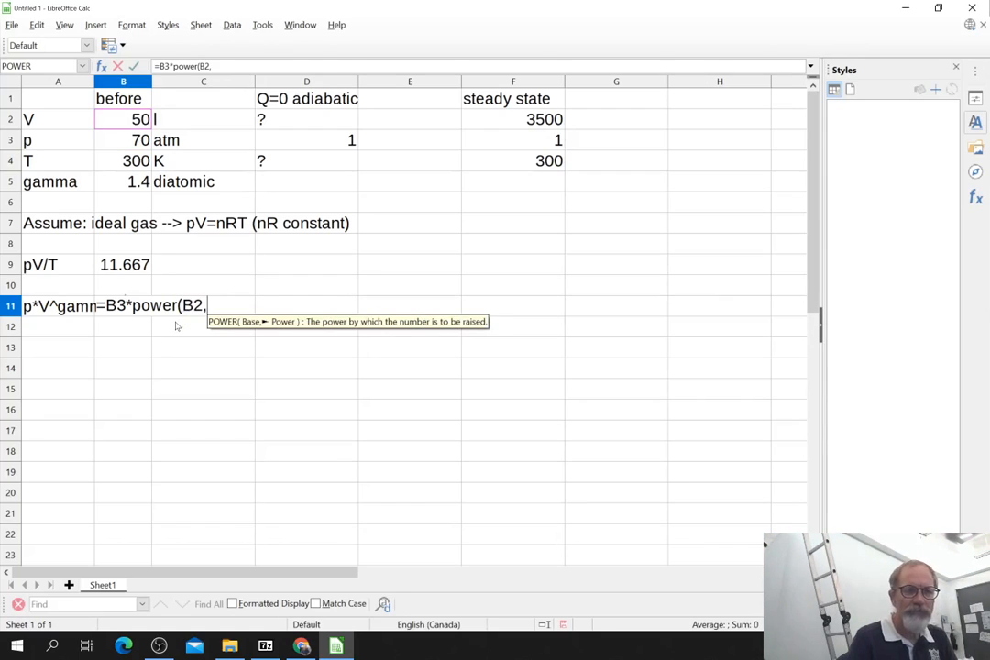
key("Up")
key("Up")
key("Up")
key("Up")
key("Up")
key("Up")
key("Up")
key("Down")
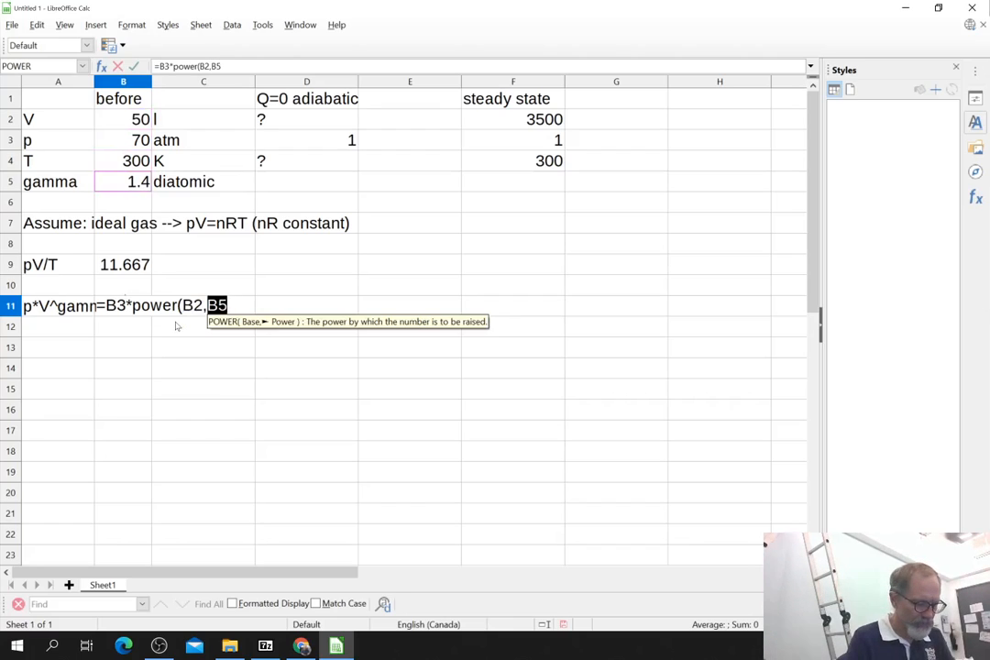
type(")")
key("Return")
key("Up")
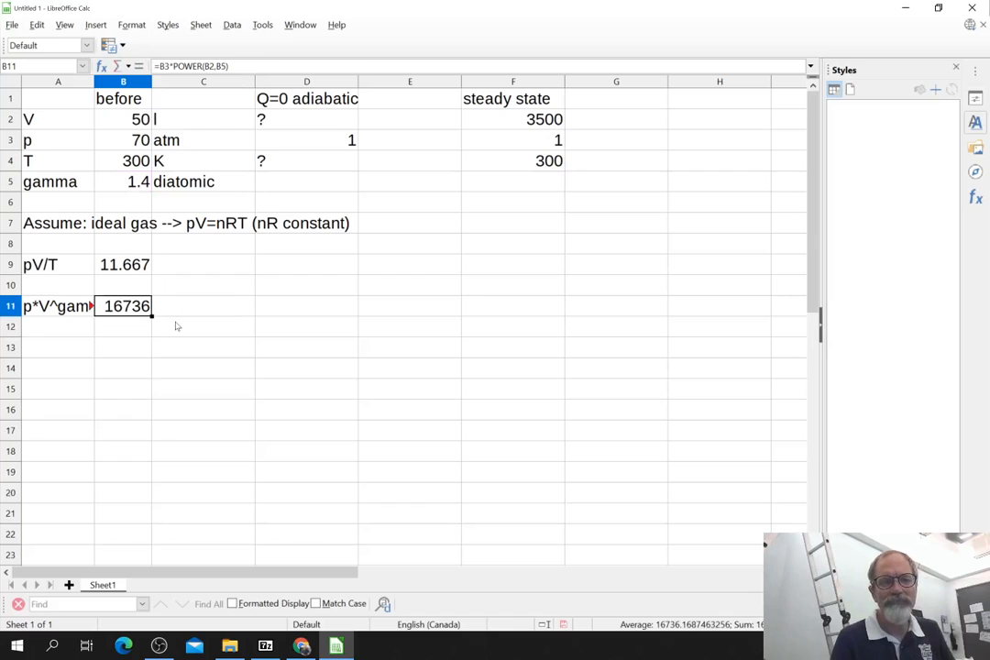
Enter the text note V=power(pV,1/gamma) in C11, beside the adiabatic constant
key("Right")
key("Right")
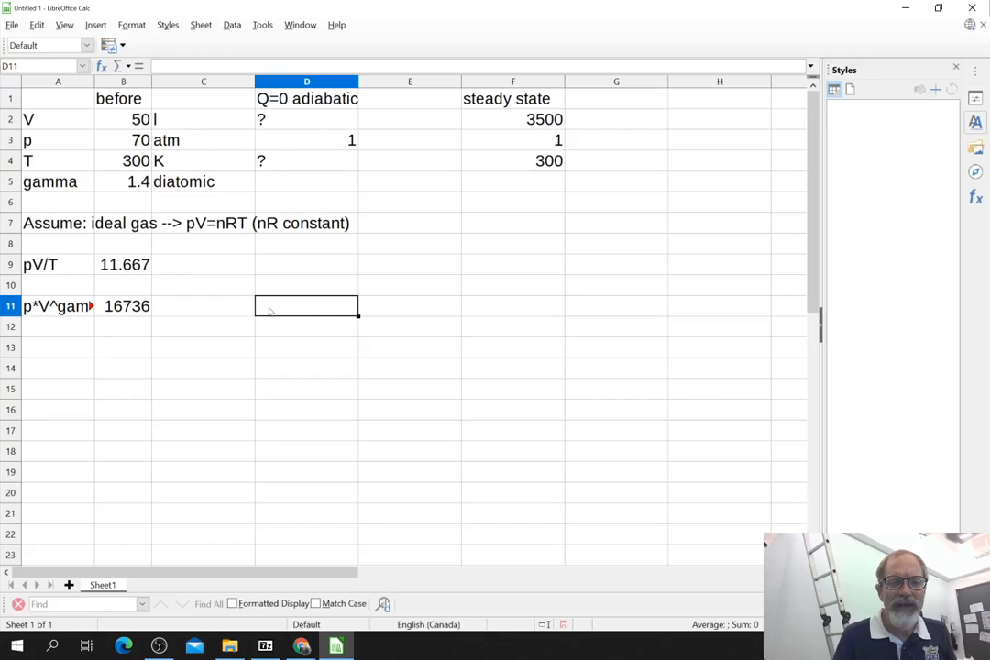
left_click(240, 313)
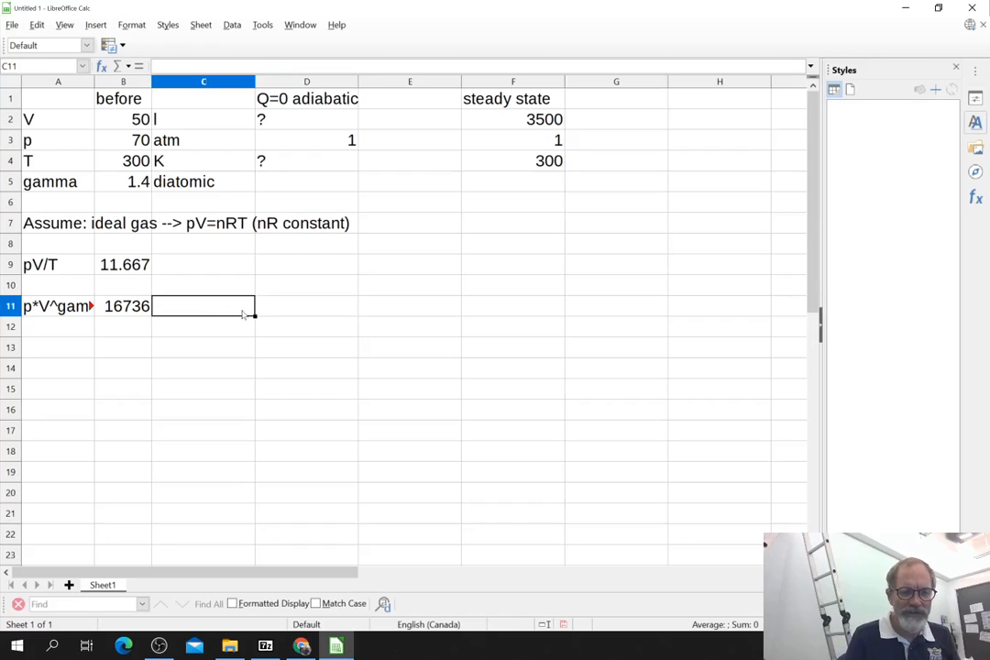
type("V")
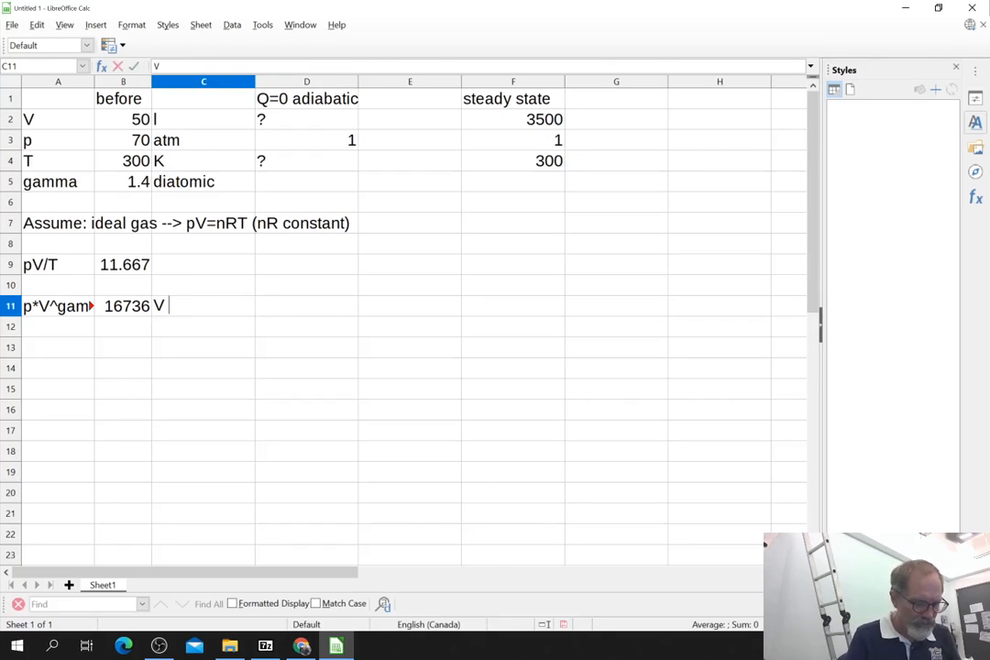
type(" =")
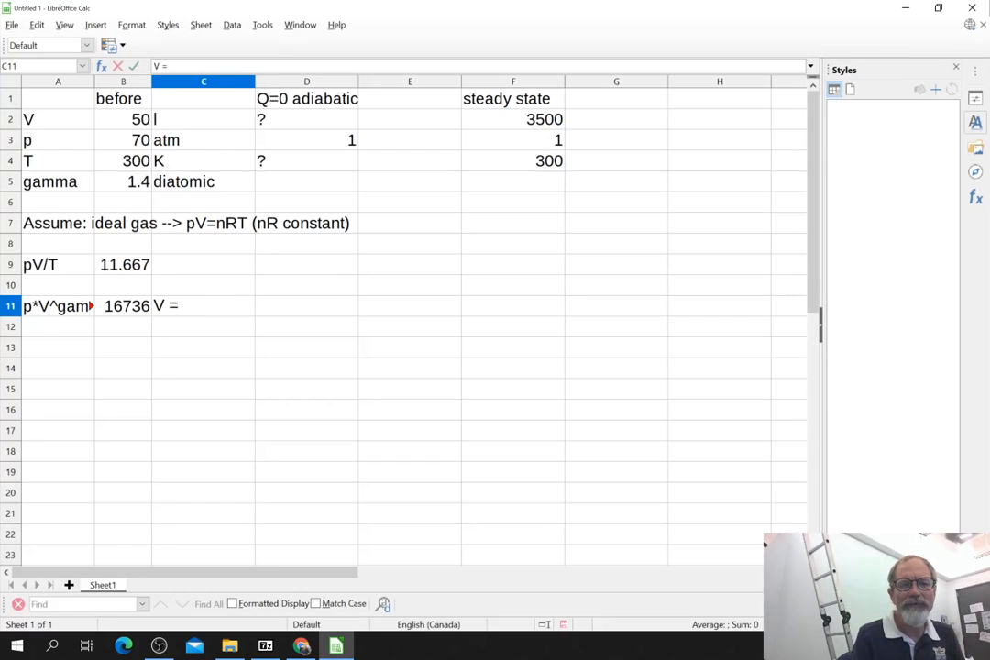
key("BackSpace")
key("BackSpace")
key("BackSpace")
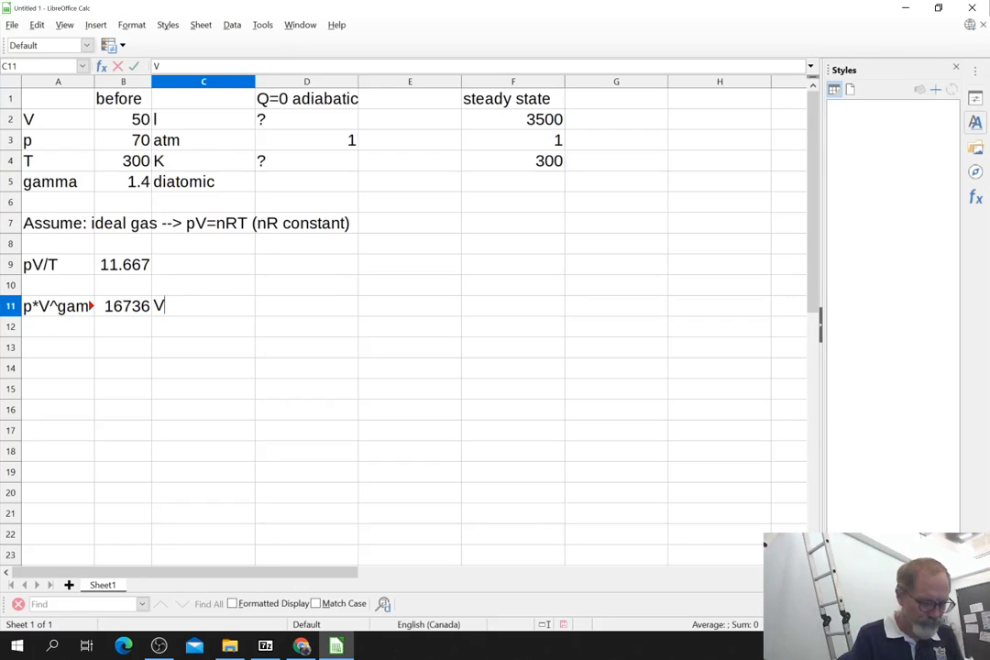
type("=")
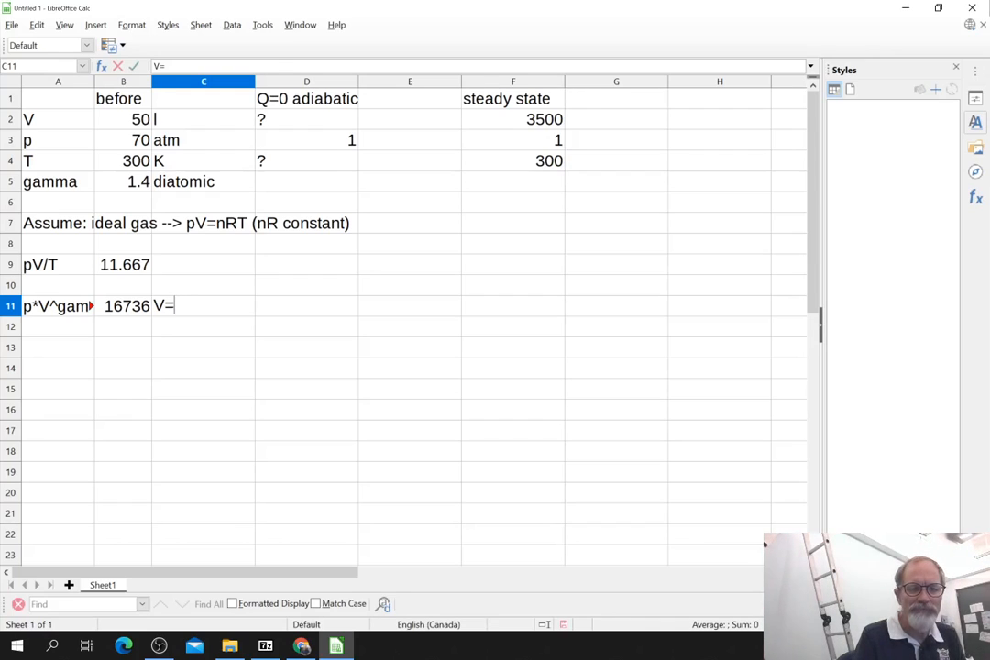
type("power")
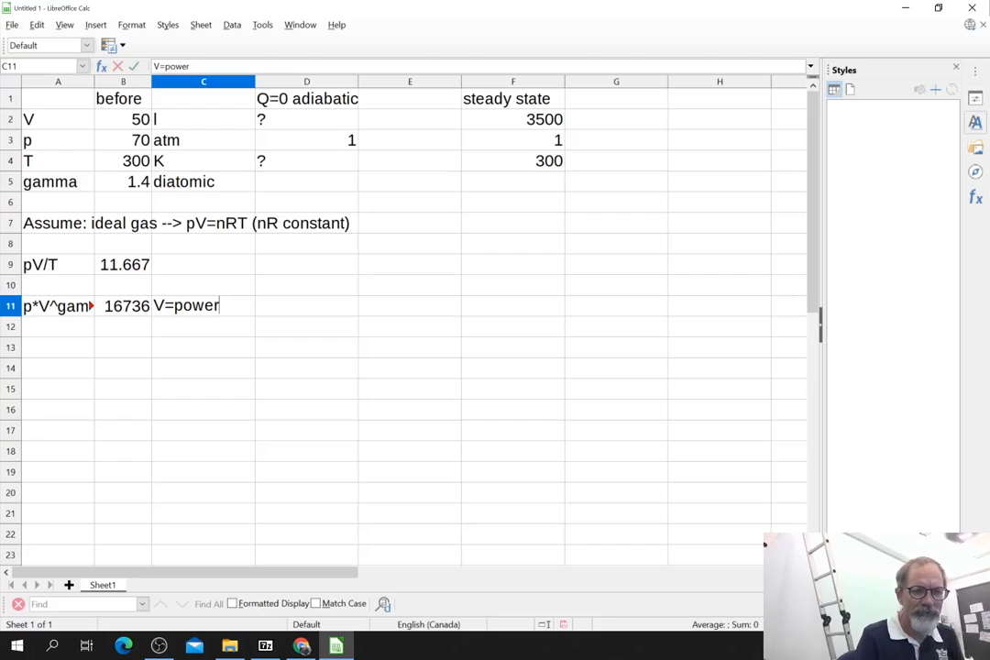
type("(")
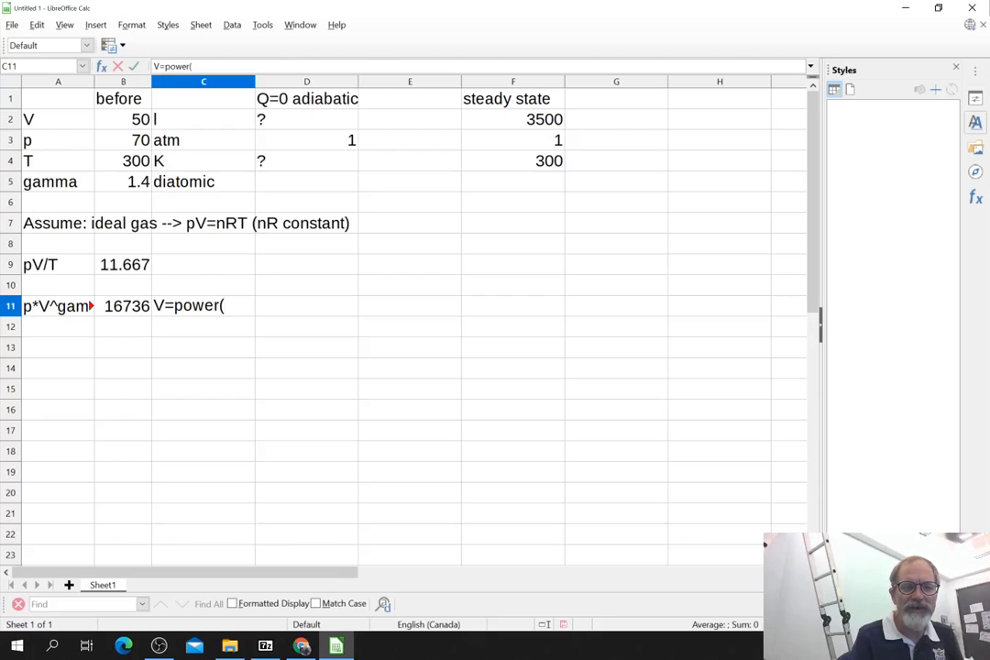
type("pV")
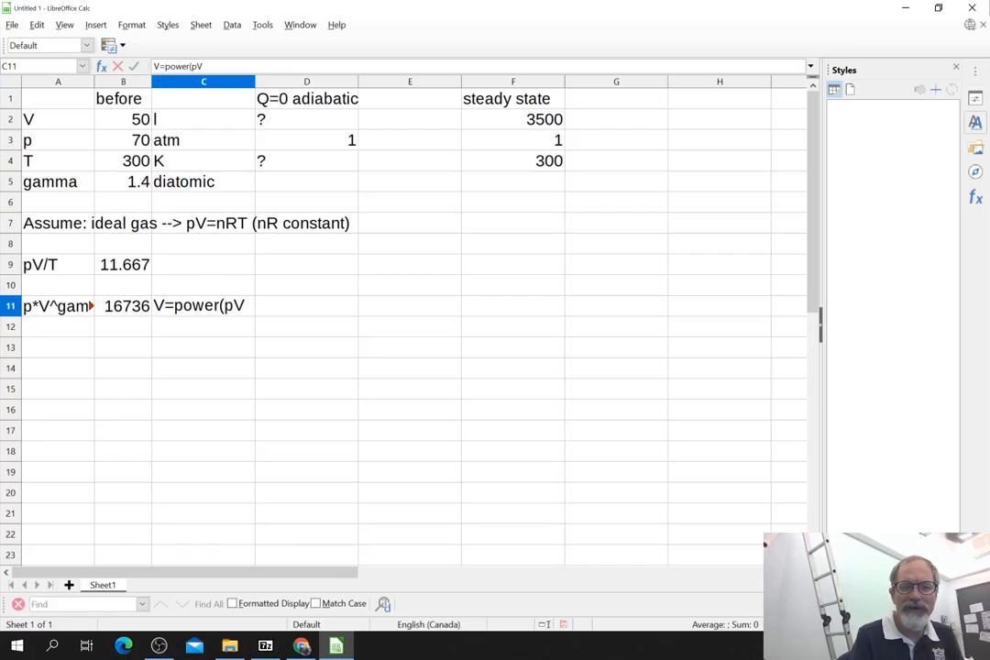
type(",1/ga")
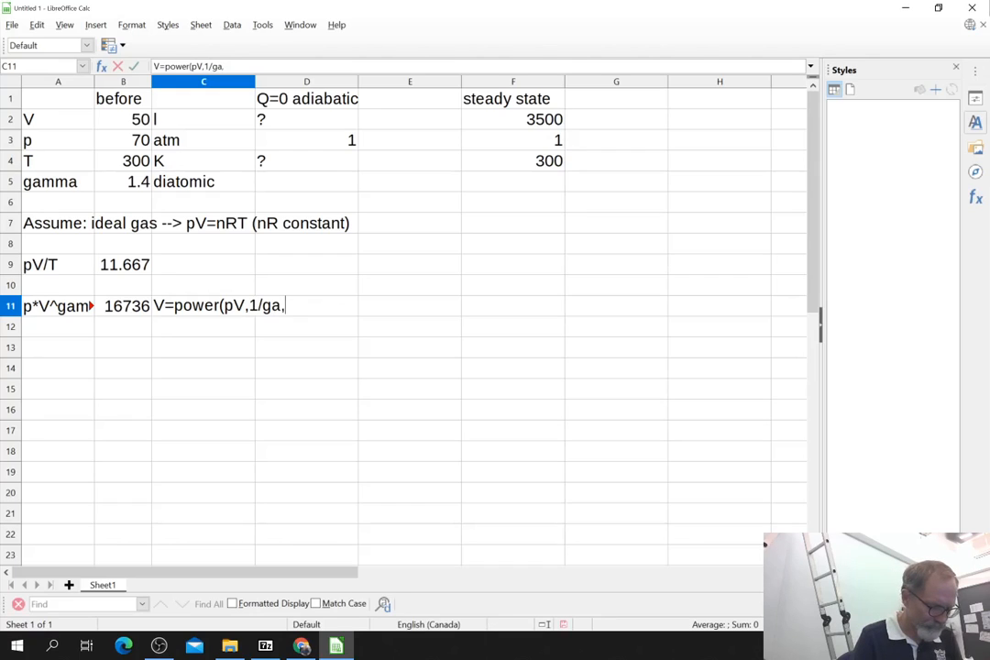
type("mma)")
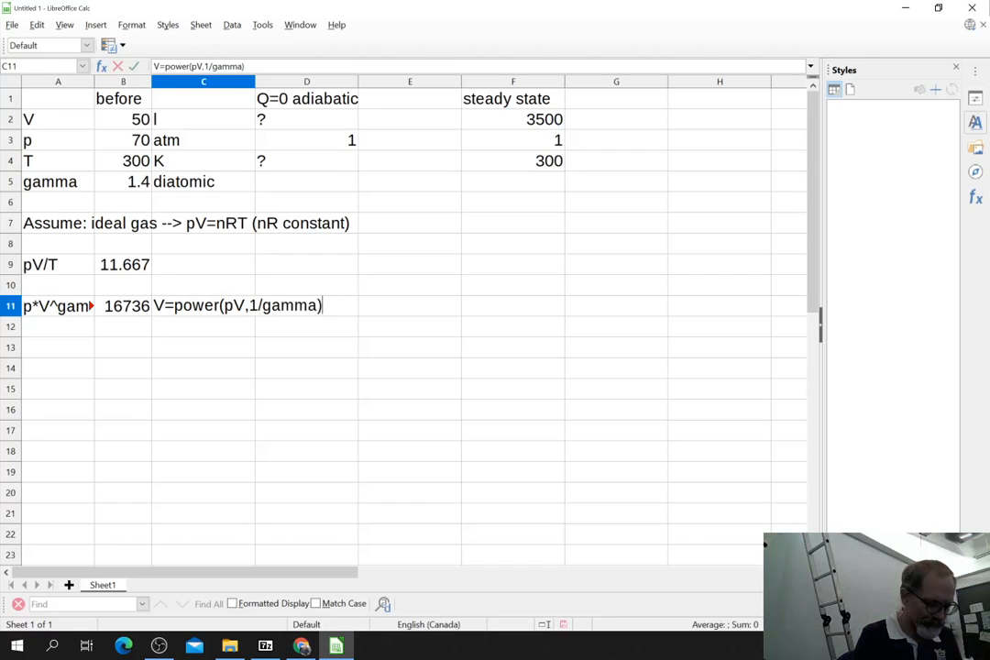
key("Return")
Calculate the adiabatic volume in D11 with the formula =POWER(B11,1/B5)
left_click(313, 308)
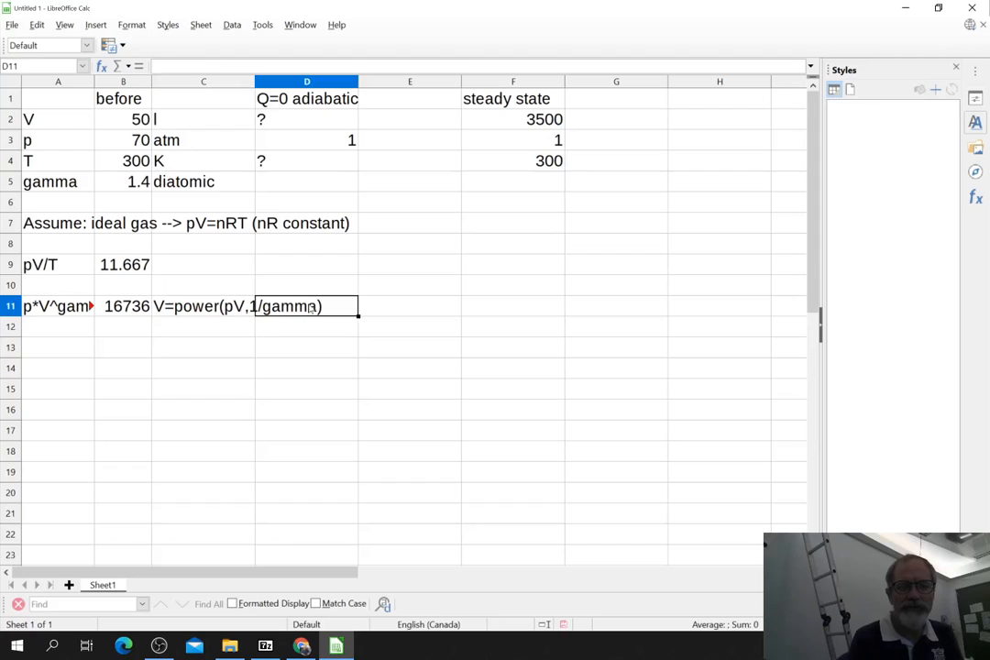
type("=")
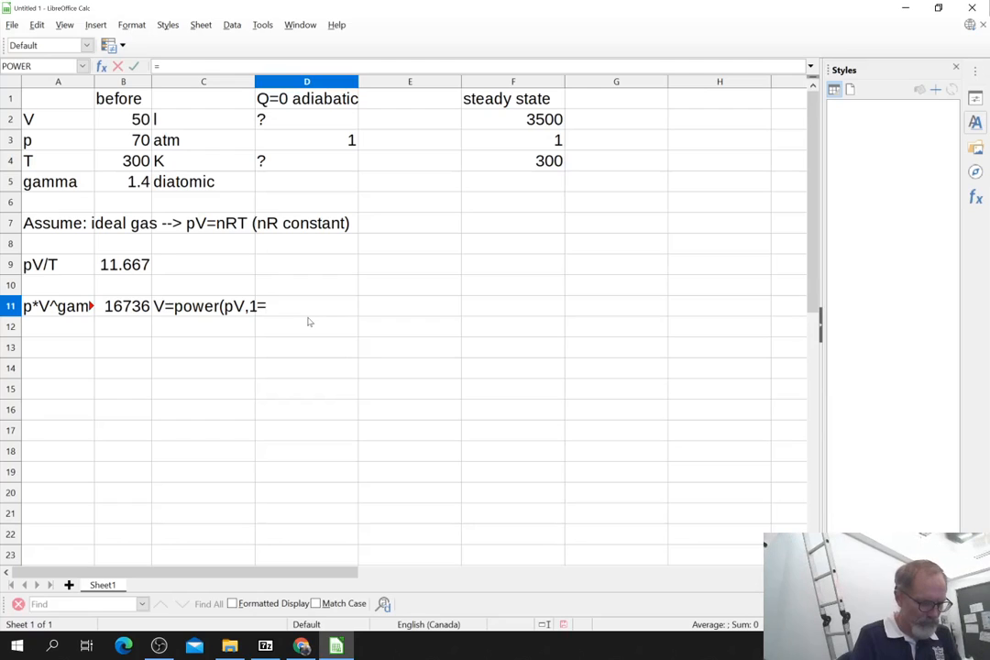
type("power(")
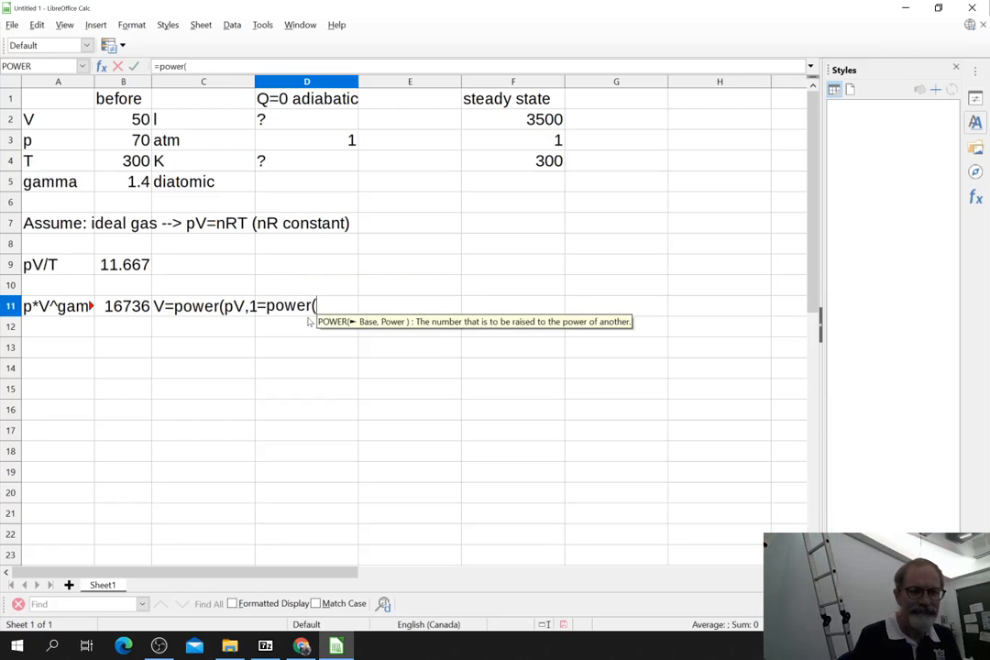
left_click(123, 305)
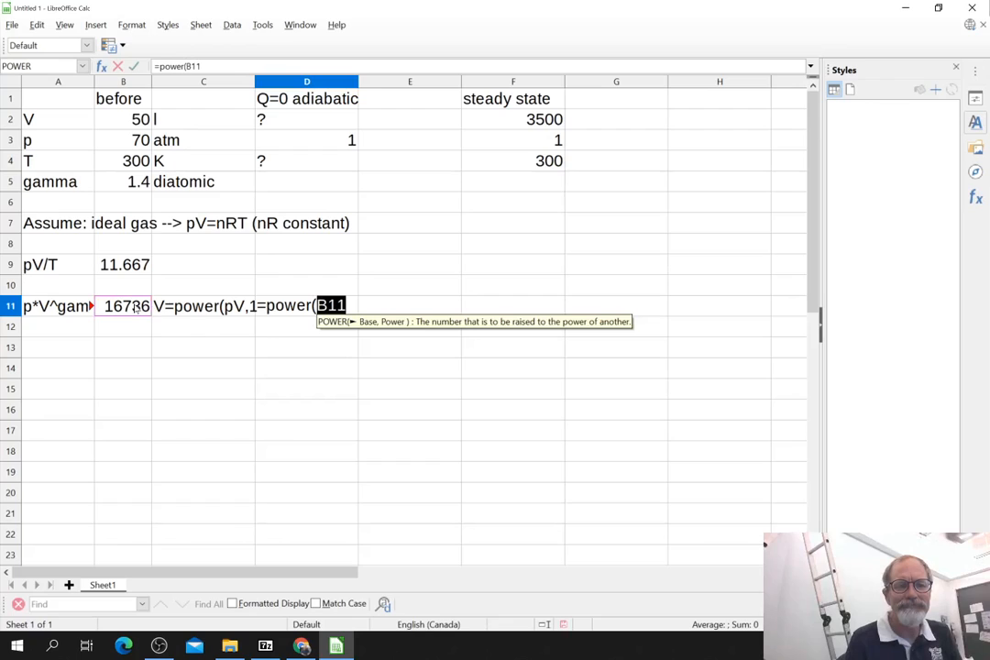
left_click(347, 305)
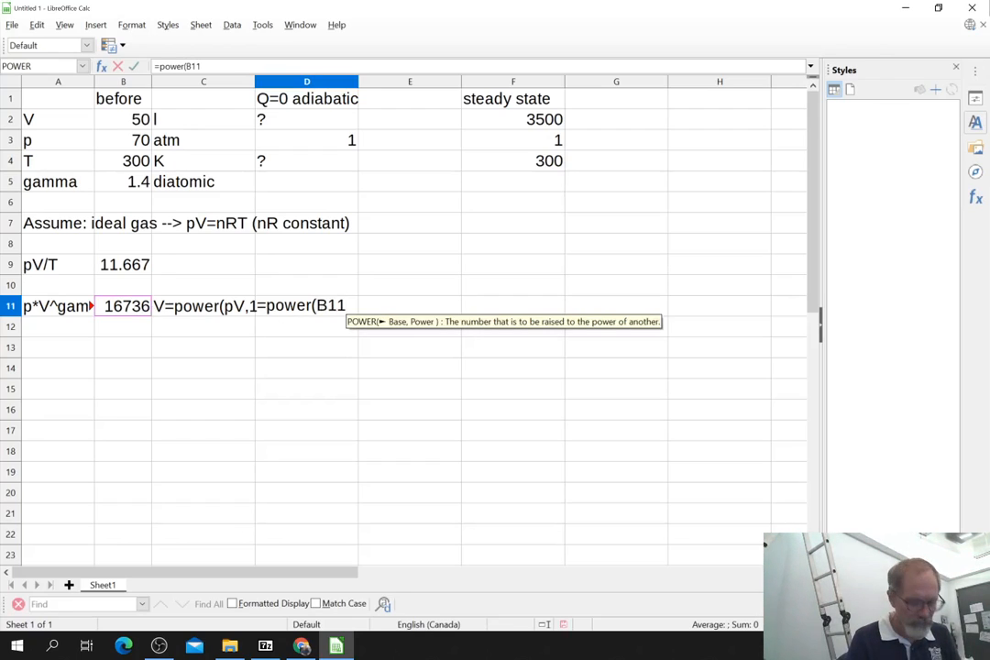
type(",1/")
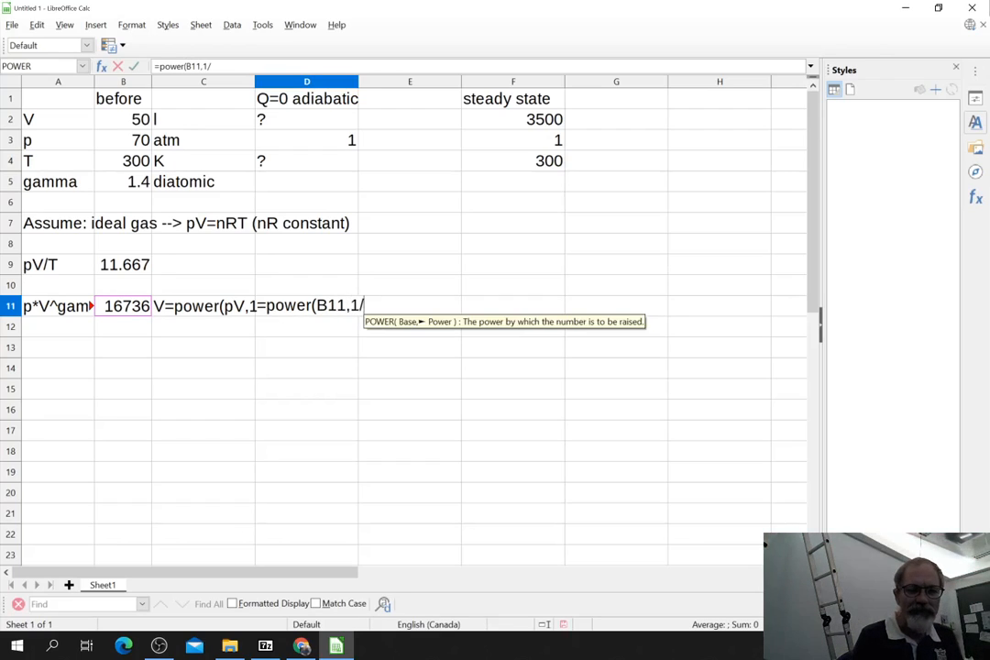
left_click(136, 181)
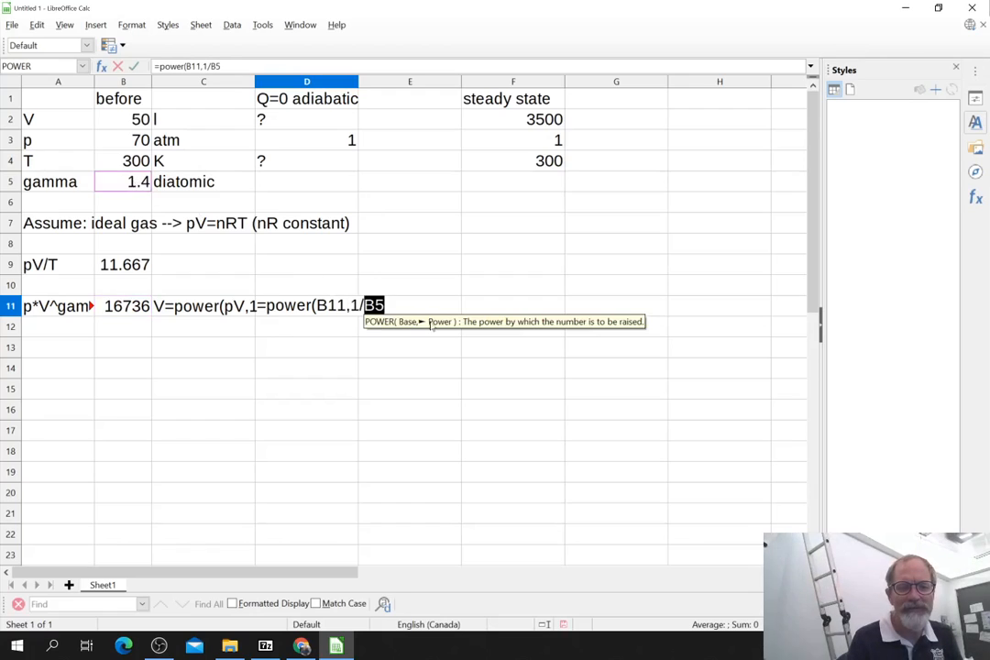
left_click(385, 305)
type(")")
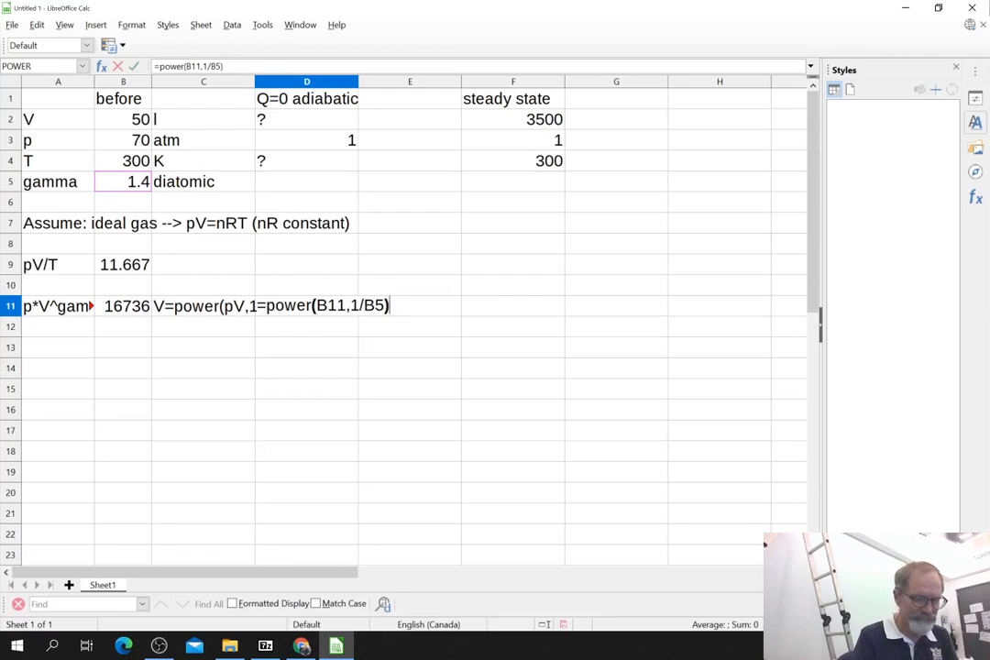
key("Return")
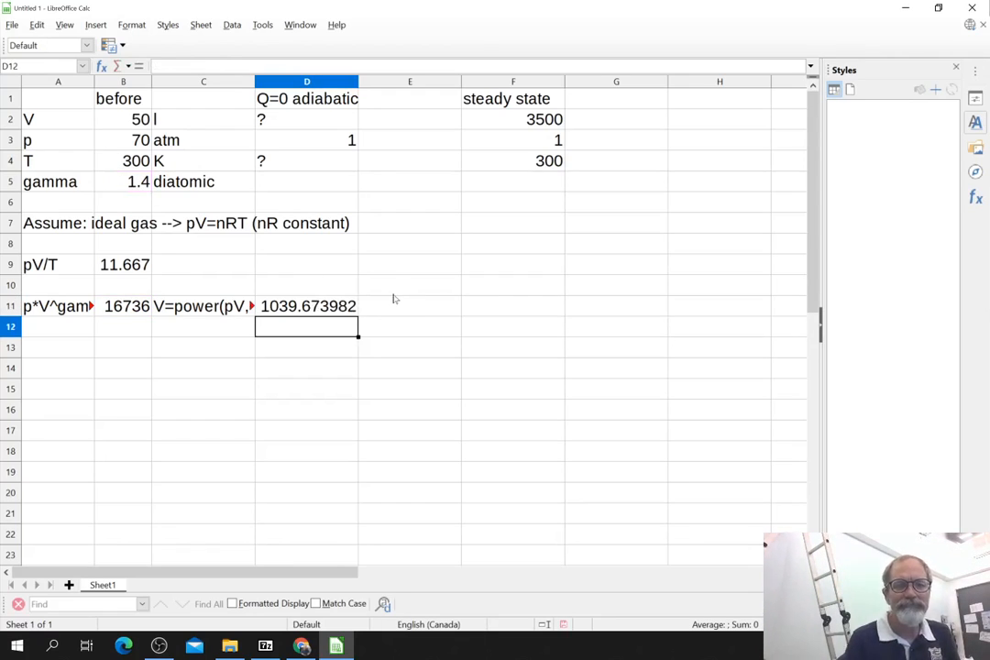
Move the adiabatic volume formula from D11 to D2, replacing the question mark
left_click(298, 306)
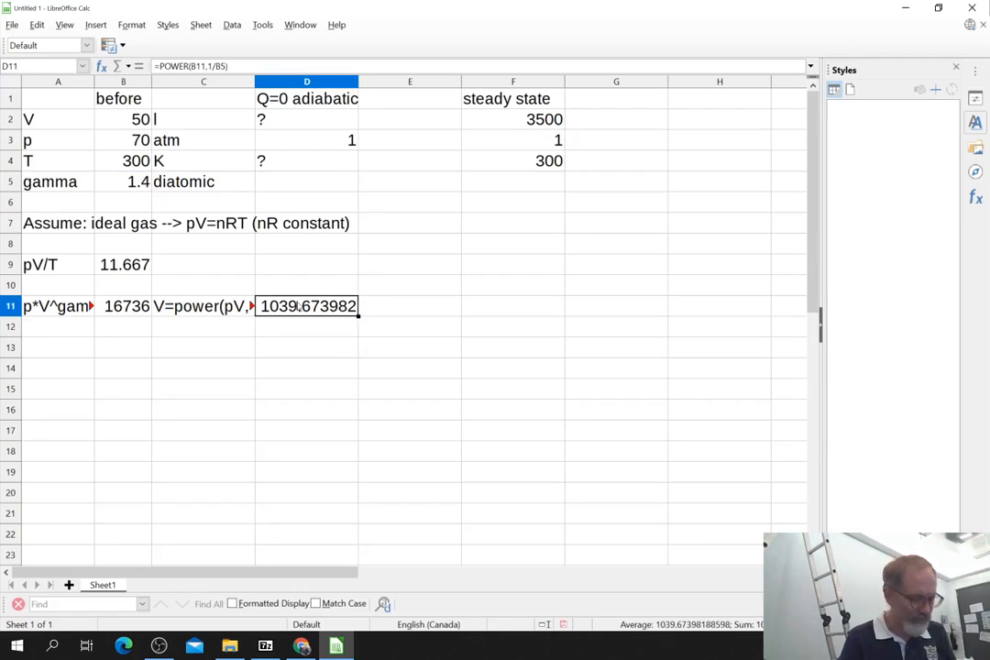
key("ctrl+x")
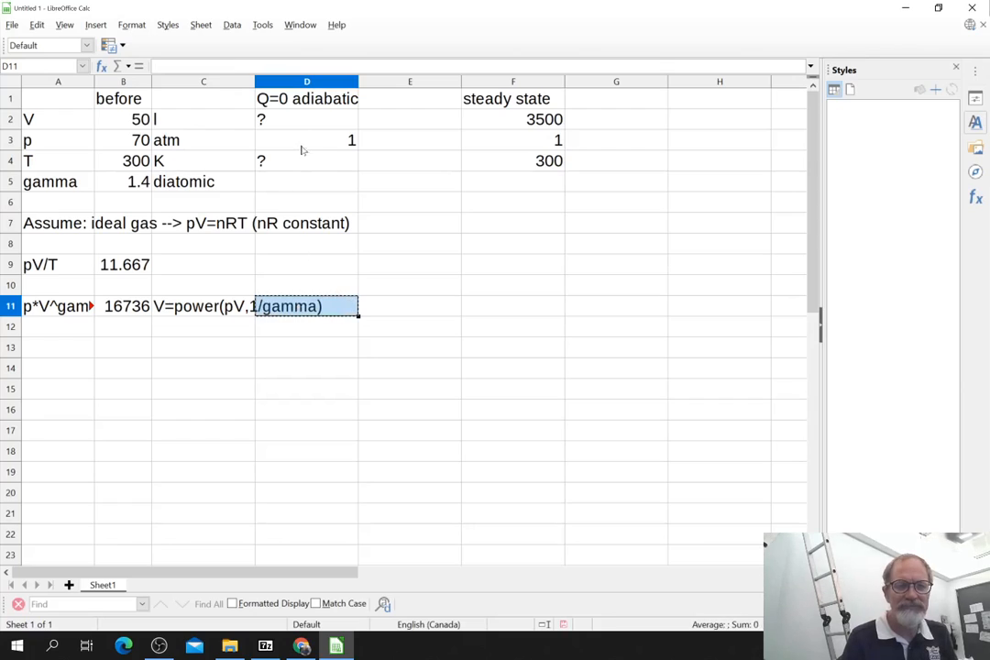
left_click(300, 129)
key("ctrl+v")
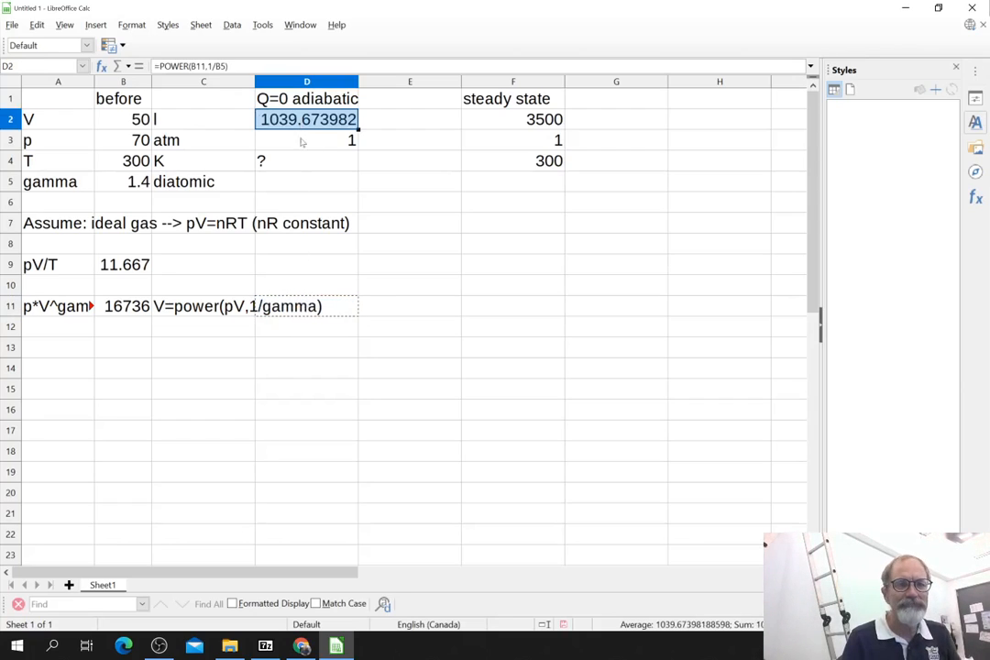
Apply the Good cell style to the adiabatic volume in D2 and the steady-state volume in F2
left_click(305, 163)
left_click(310, 130)
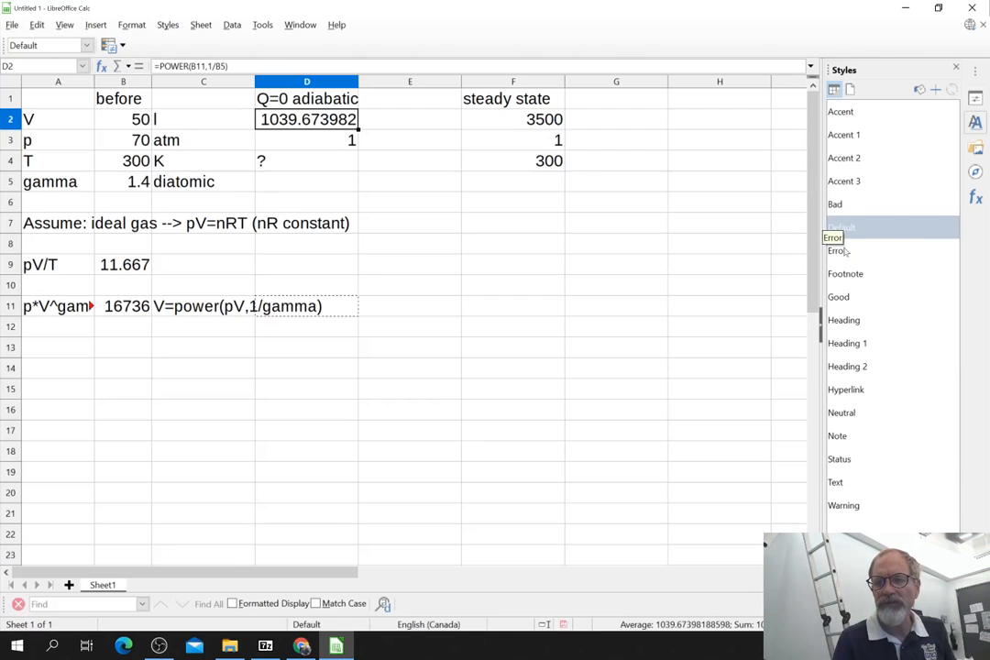
double_click(843, 299)
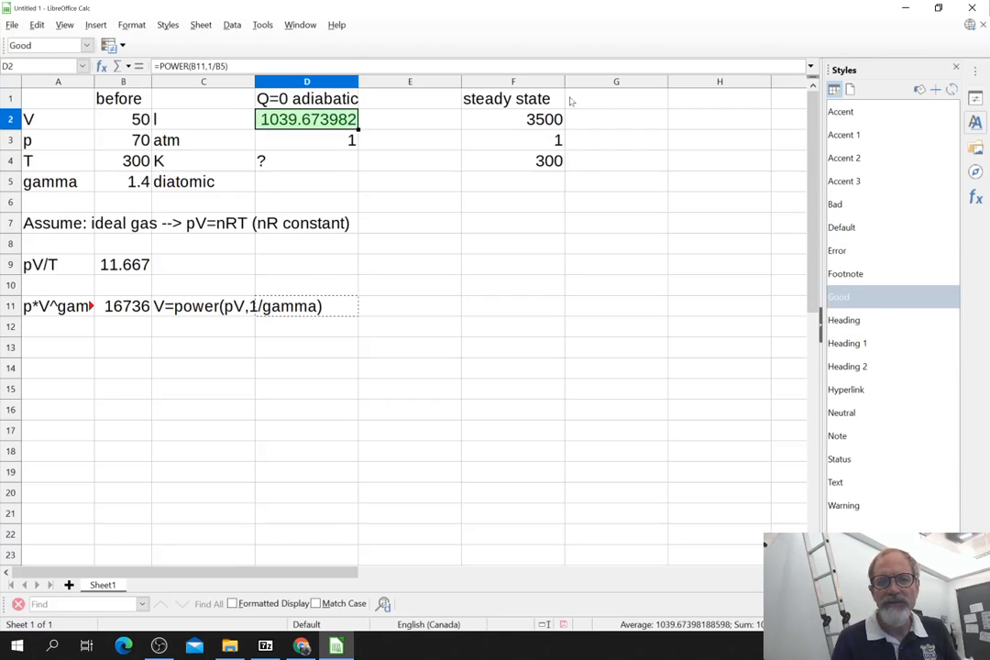
left_click(469, 114)
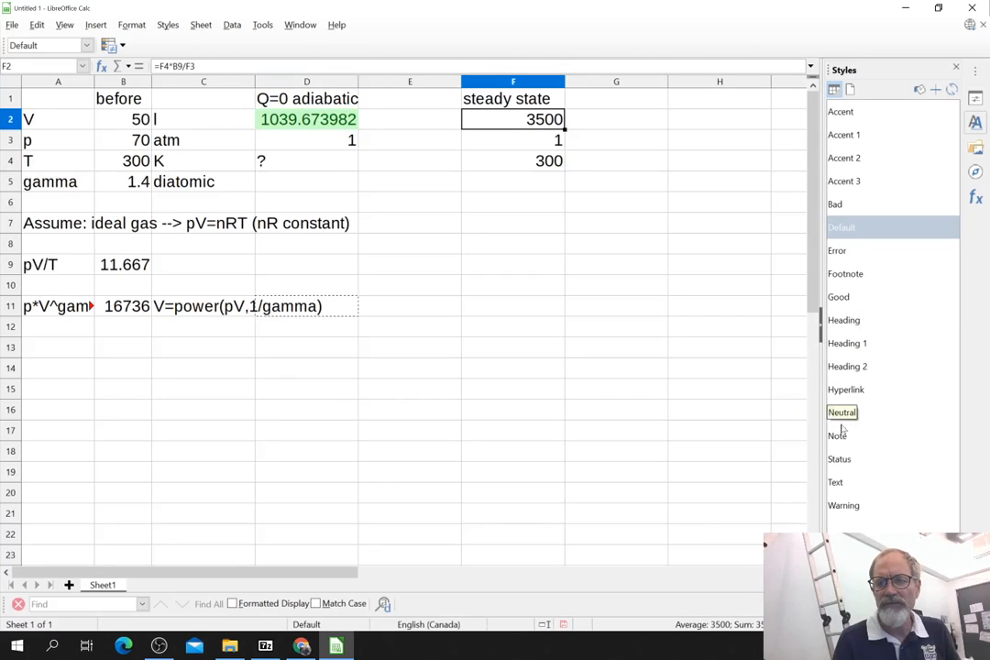
double_click(839, 297)
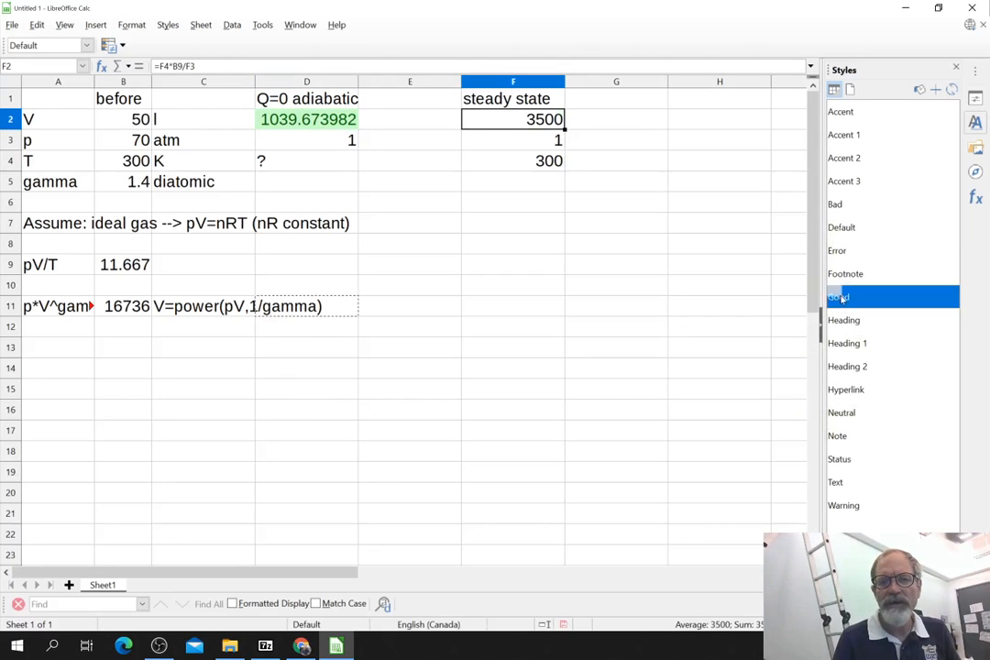
left_click(349, 167)
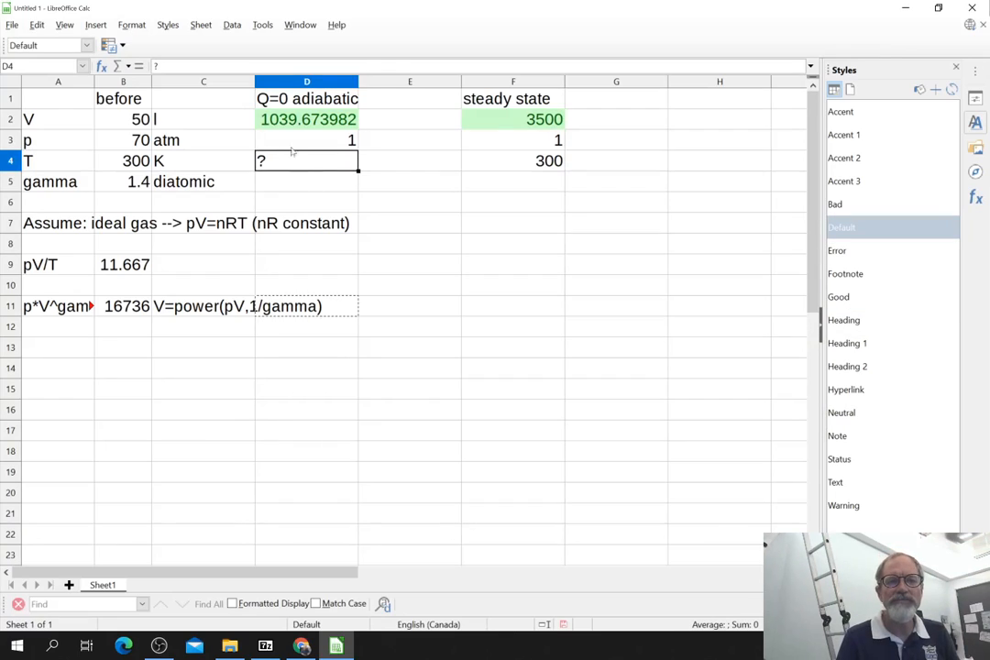
left_click(266, 120)
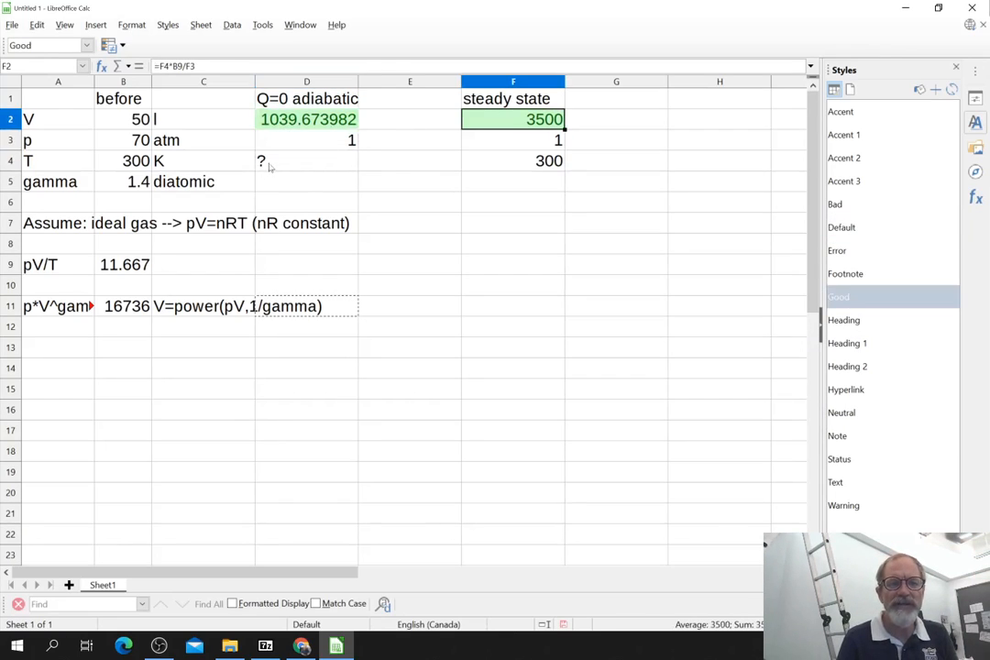
left_click(272, 163)
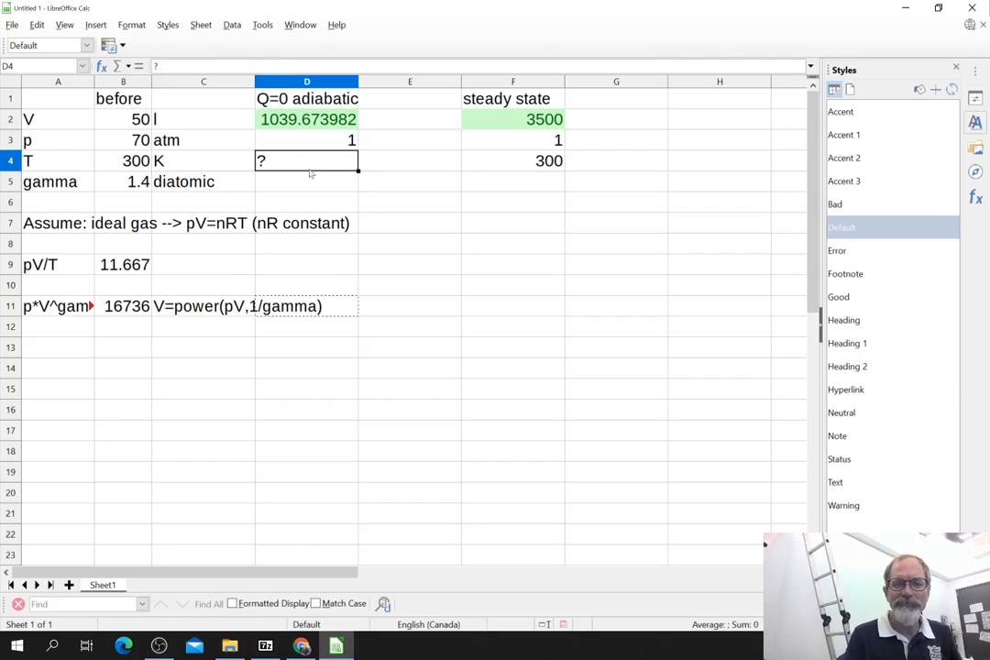
left_click_drag(320, 148, 510, 139)
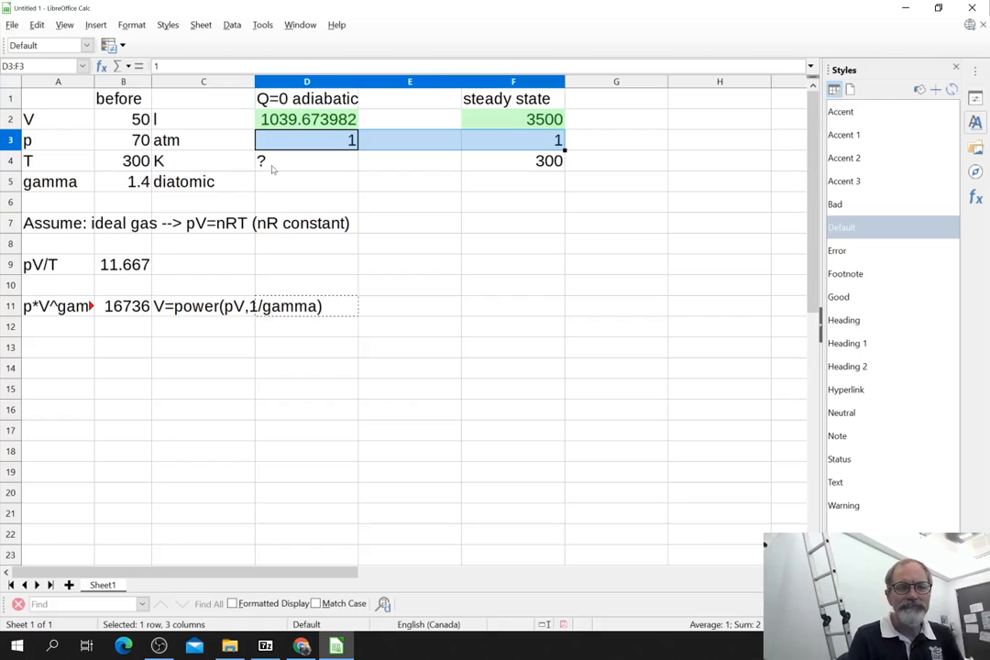
Calculate the adiabatic temperature in D4 by scaling the steady-state temperature with the volume ratio, using =F4/F2*D2
left_click(271, 167)
type("=")
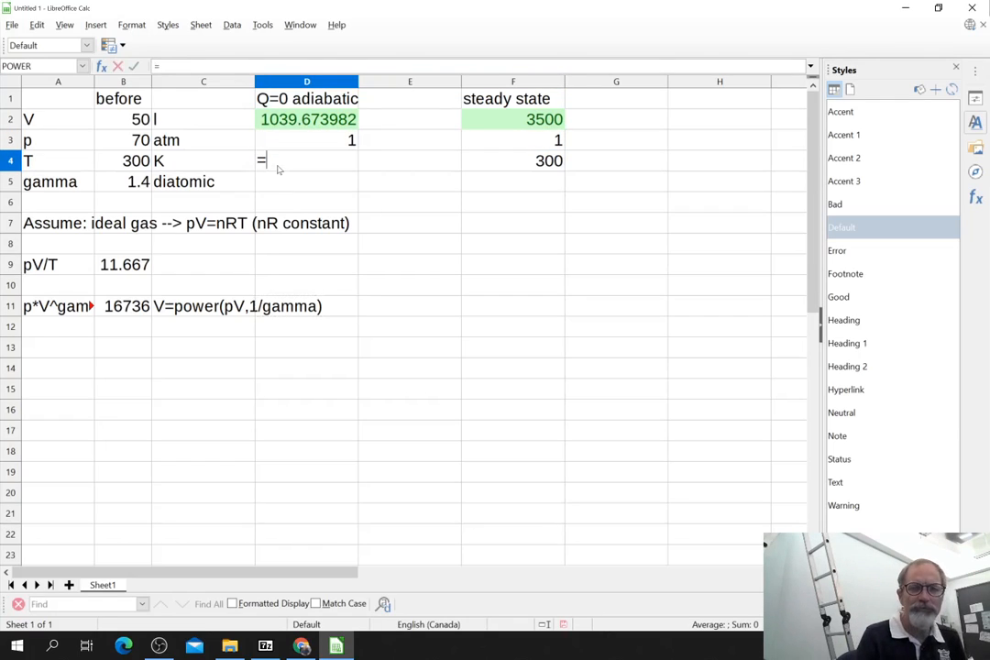
key("Right")
key("Right")
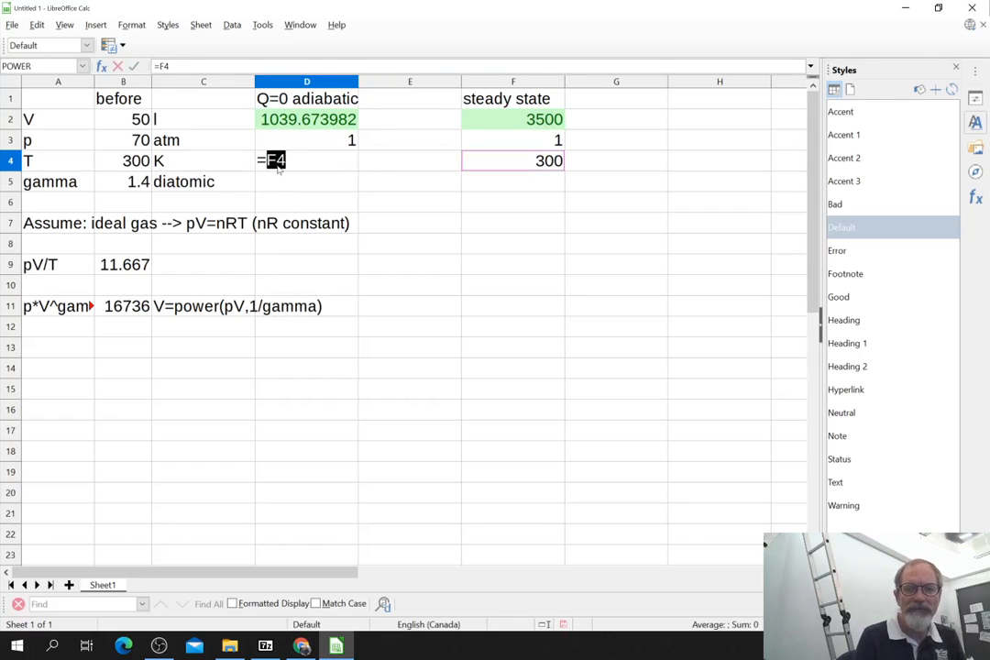
type("/")
key("Right")
key("Right")
key("Up")
key("Up")
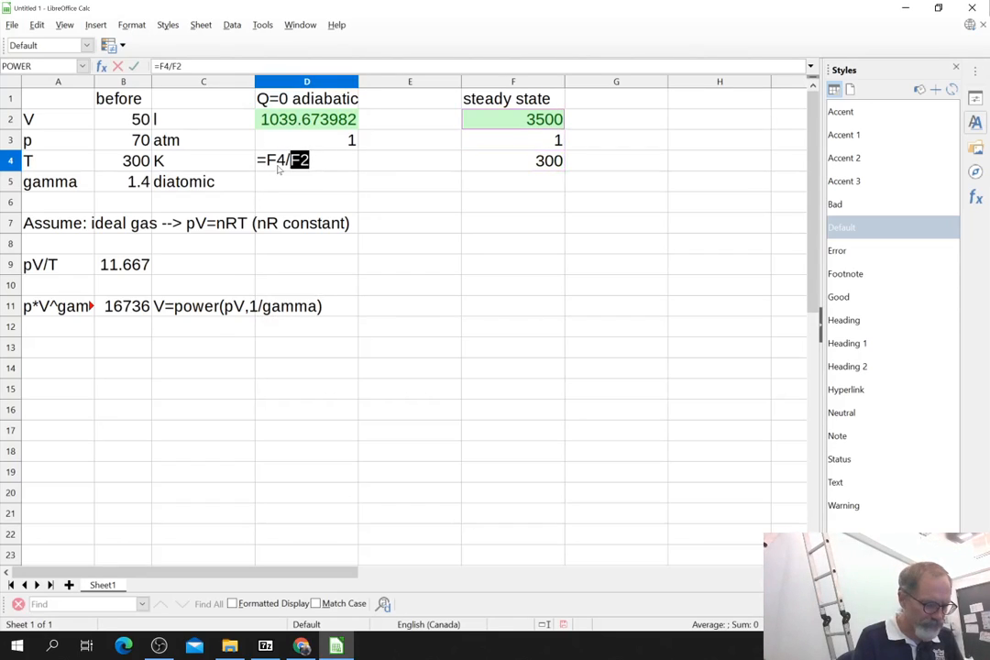
type("*")
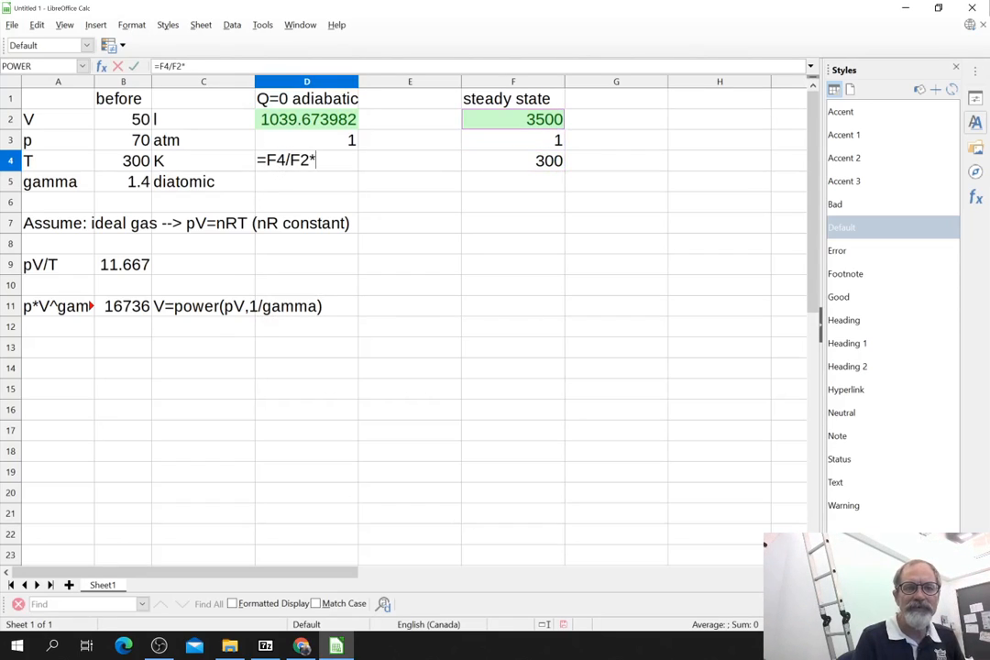
key("Right")
key("Right")
key("Up")
key("Up")
key("Up")
left_click(302, 120)
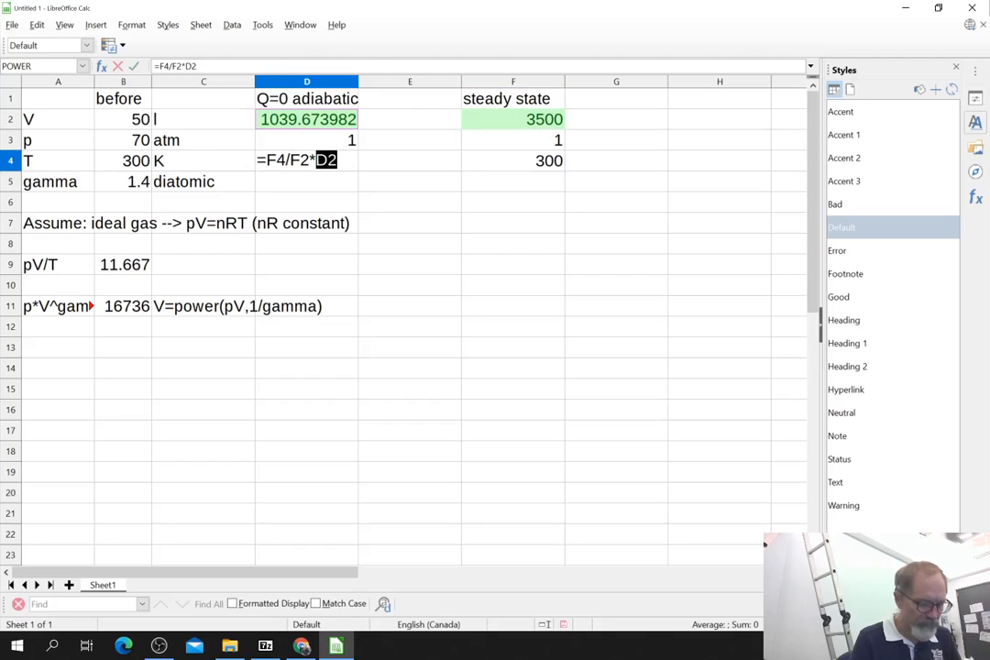
type(")")
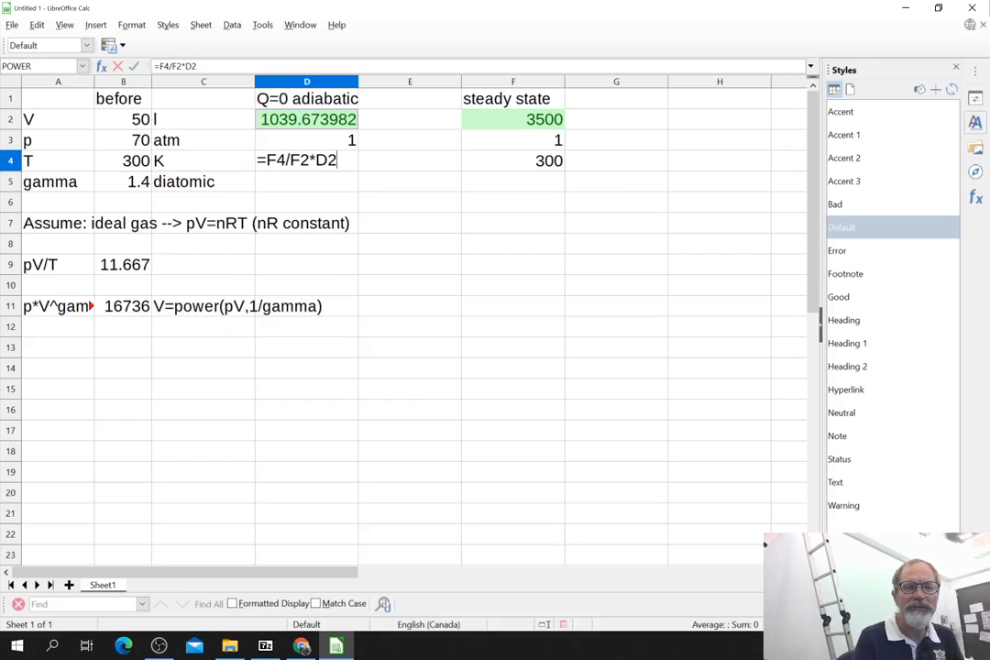
key("Return")
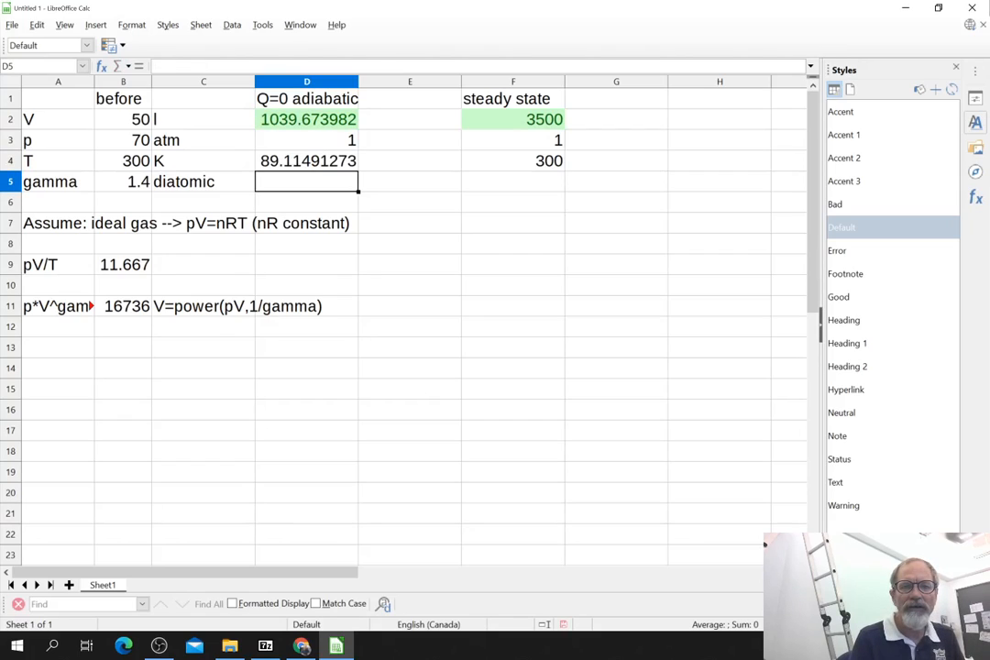
key("Up")
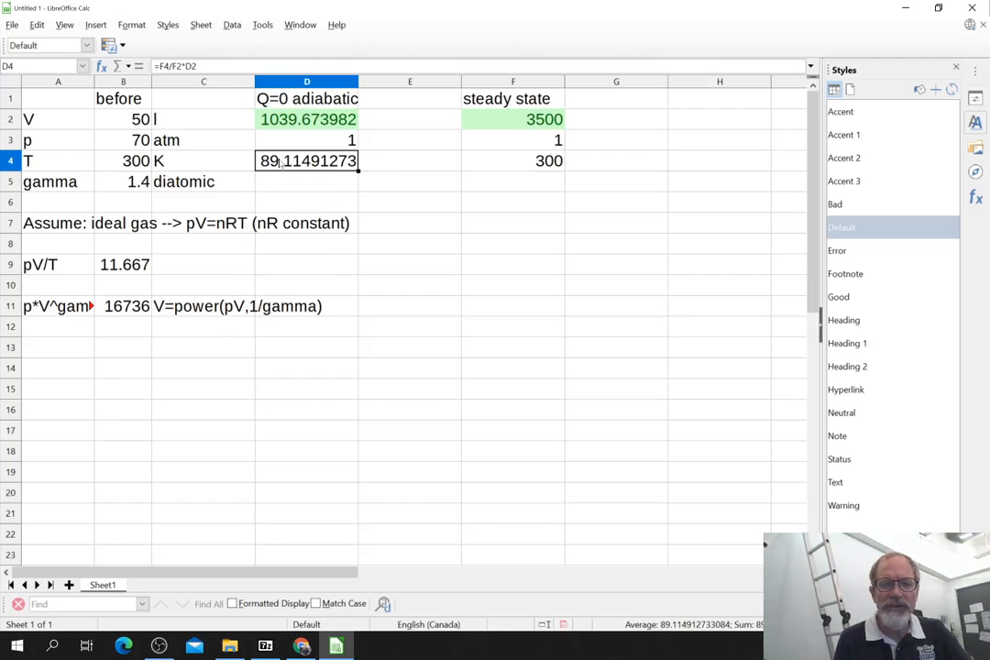
Enter the rounded adiabatic results in column E: 1000 for the volume in E2 and 90 for the temperature in E4
left_click(388, 124)
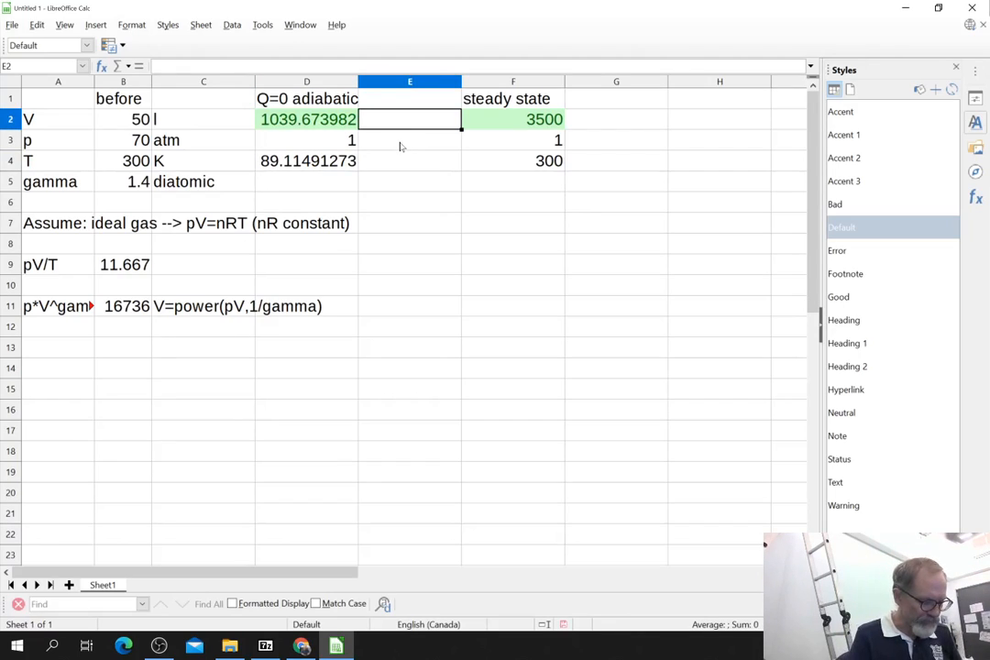
type("100")
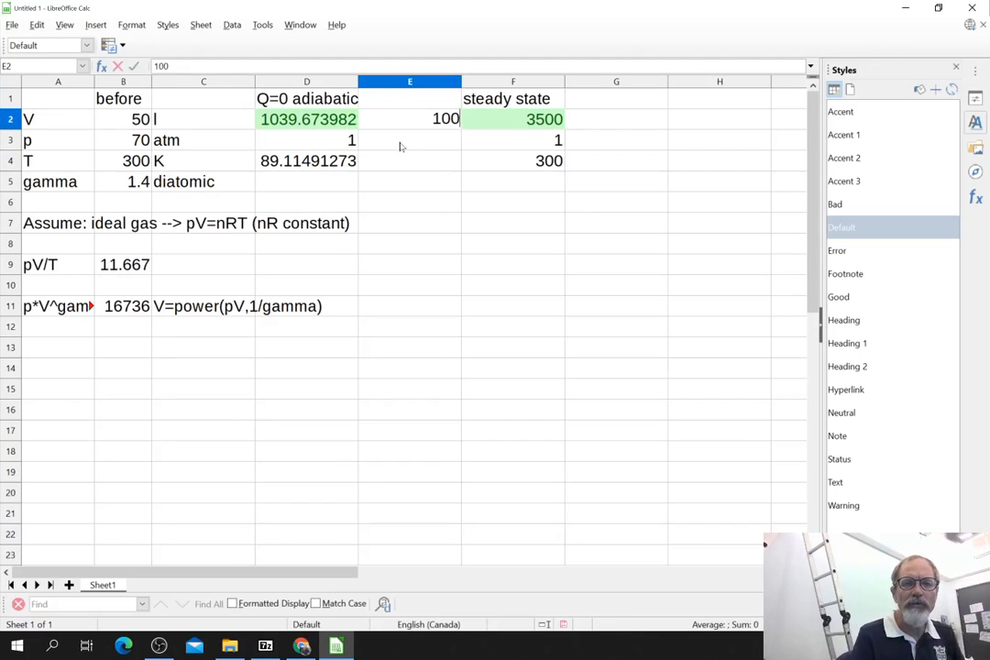
type("0")
key("Return")
key("Return")
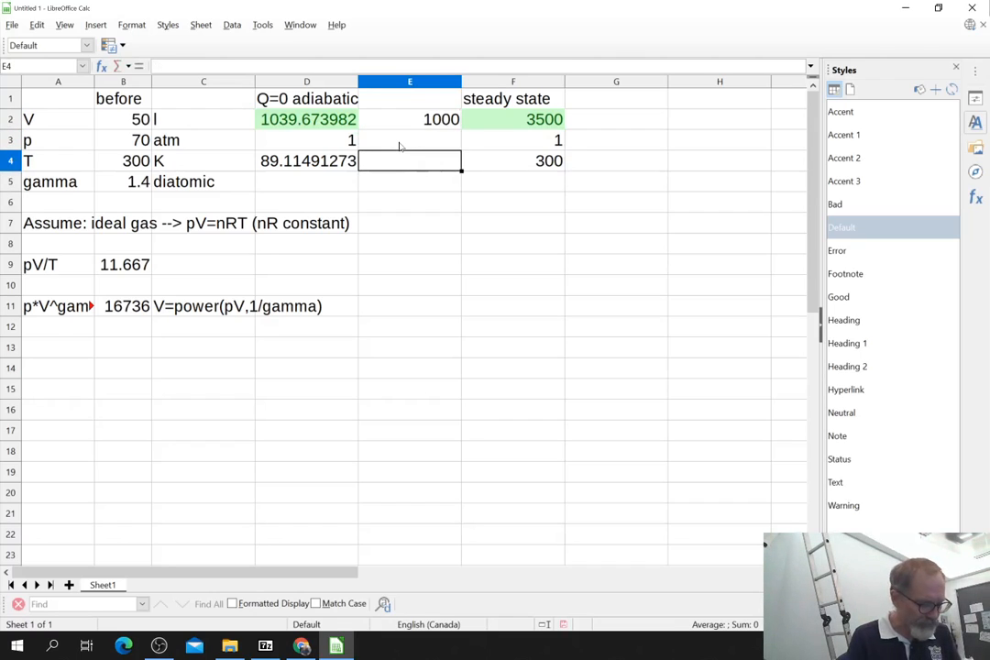
type("90")
key("Tab")
Apply the Good cell style to the rounded volume in E2 and the rounded temperature in E4
key("Up")
key("Up")
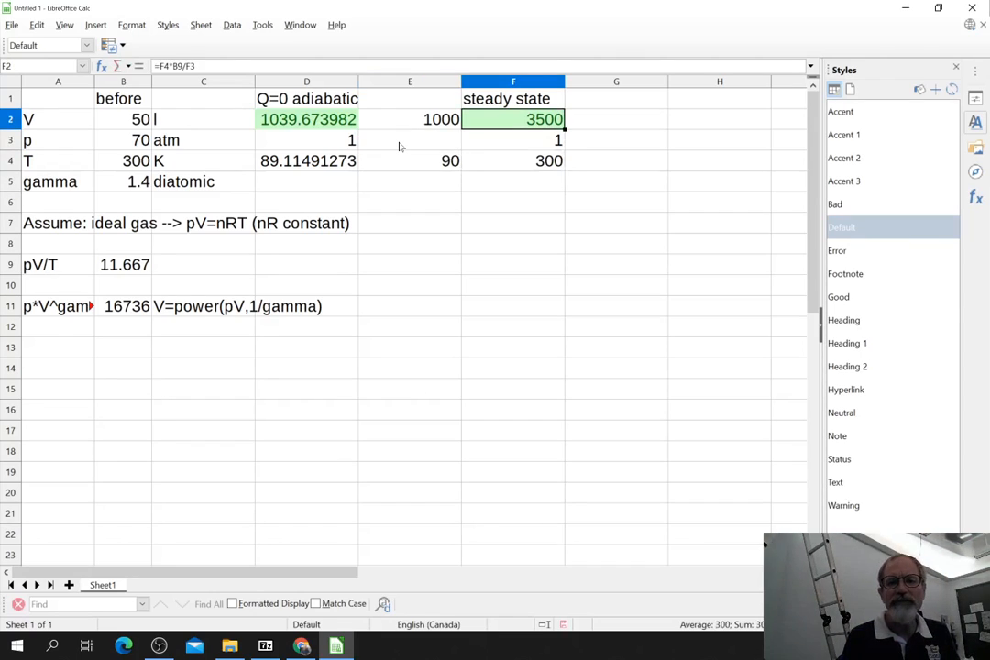
key("Left")
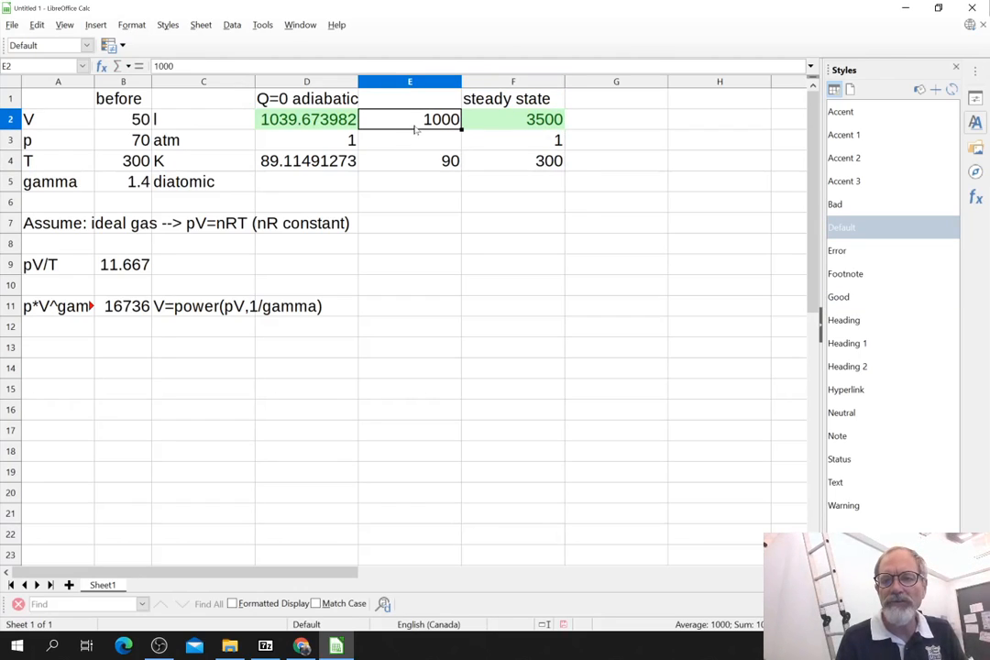
double_click(844, 296)
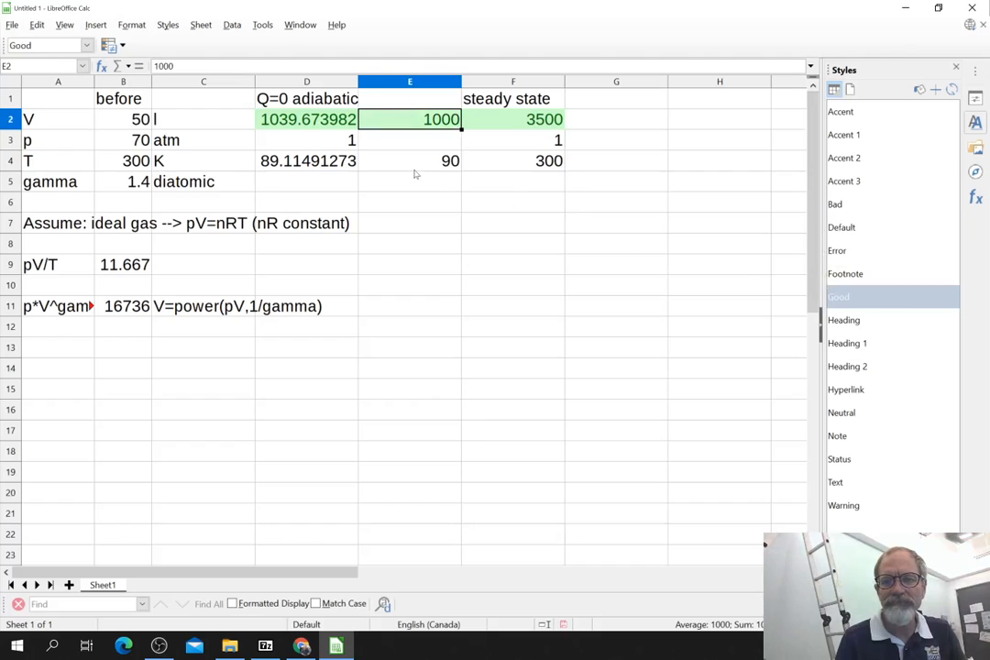
left_click(431, 162)
double_click(840, 298)
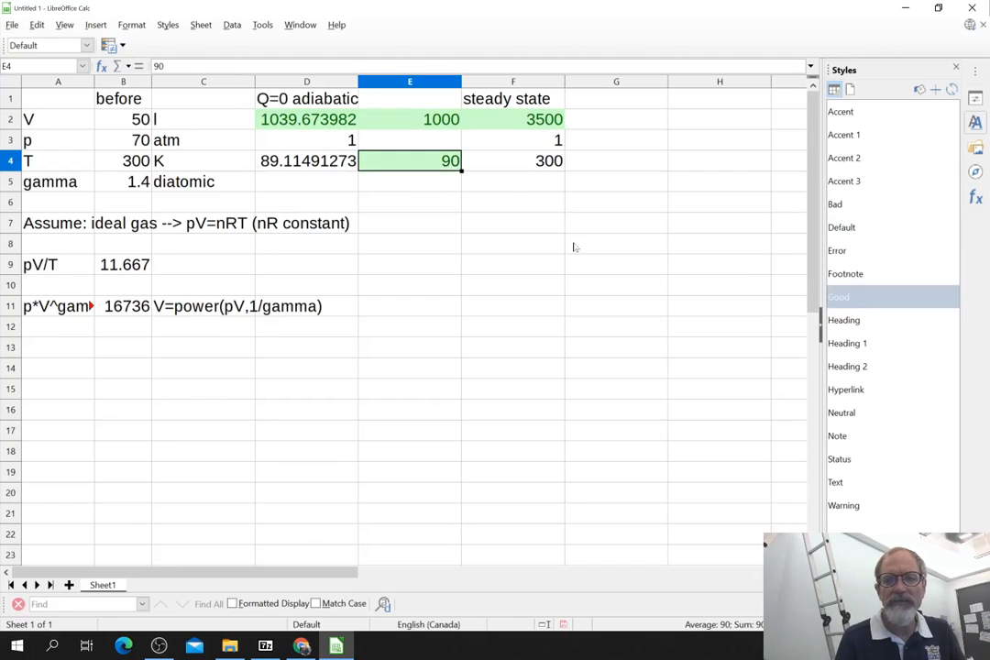